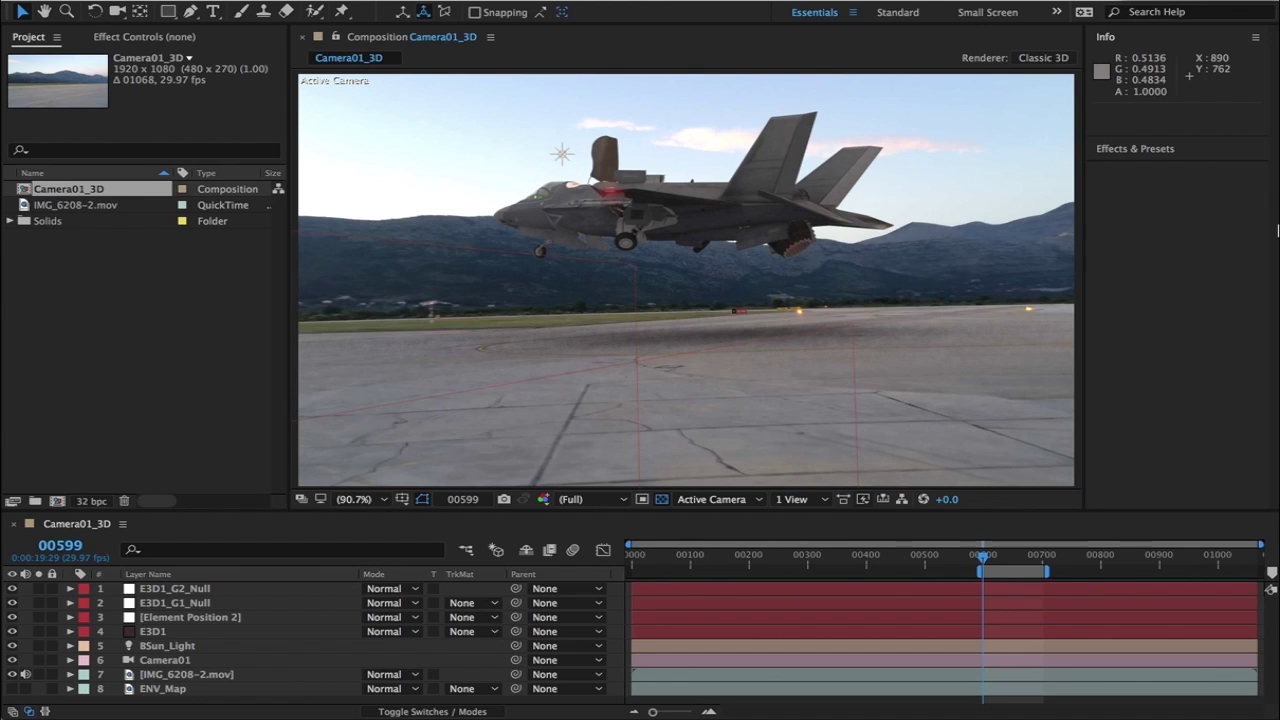
Step: Play the rendered jet flyover in QuickTime, pause at 00:18, and head back to After Effects
{"action": "key", "text": "super+Tab"}
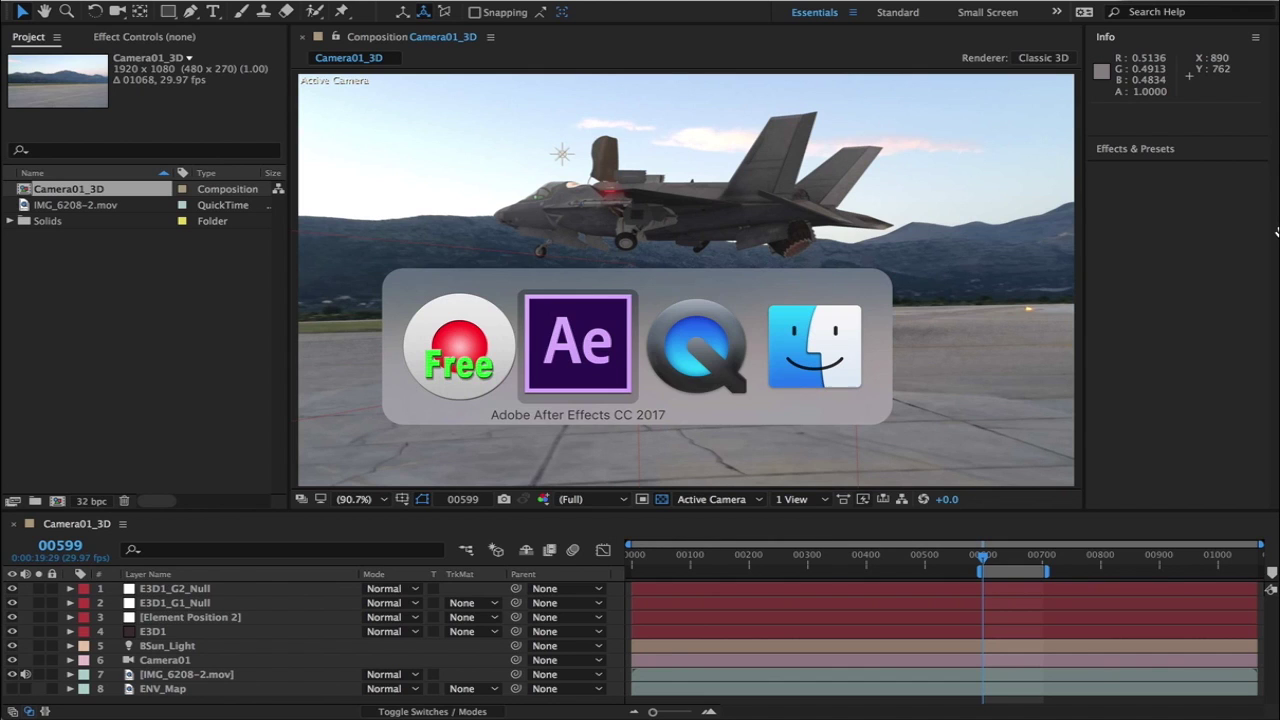
{"action": "key", "text": "super+Tab"}
{"action": "mouse_move", "coordinate": [674, 463]}
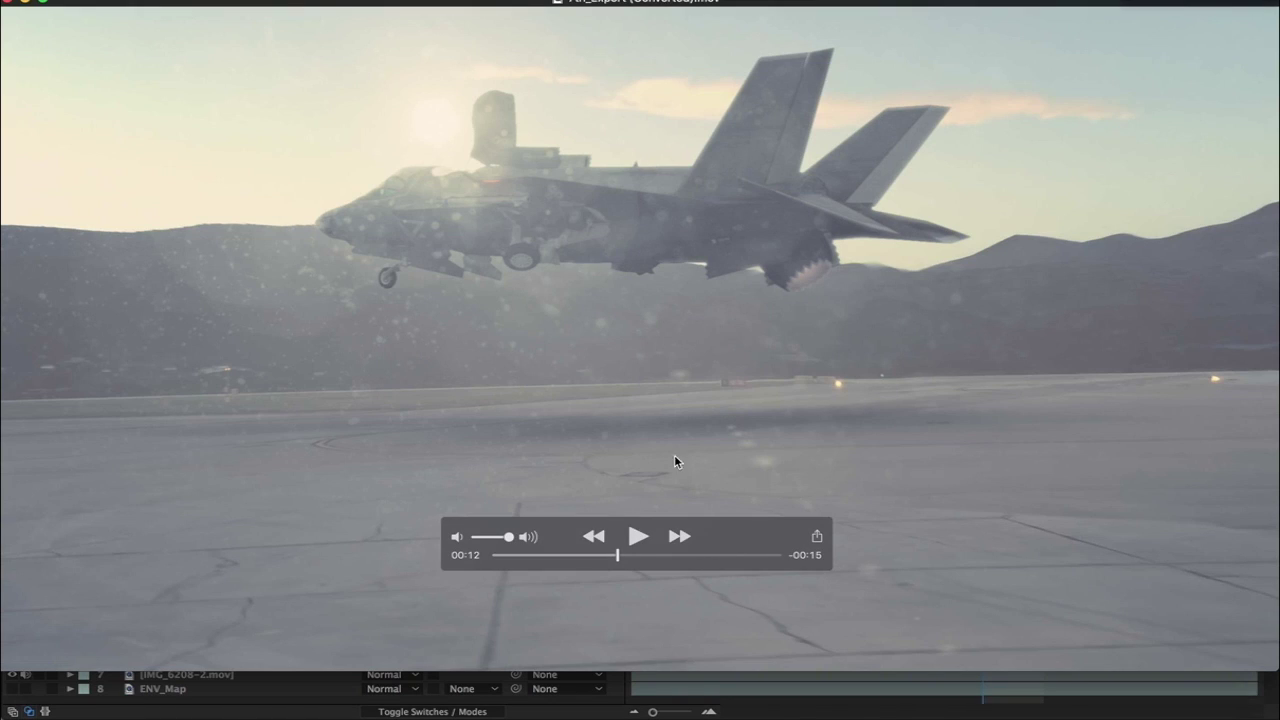
{"action": "left_click", "coordinate": [628, 535]}
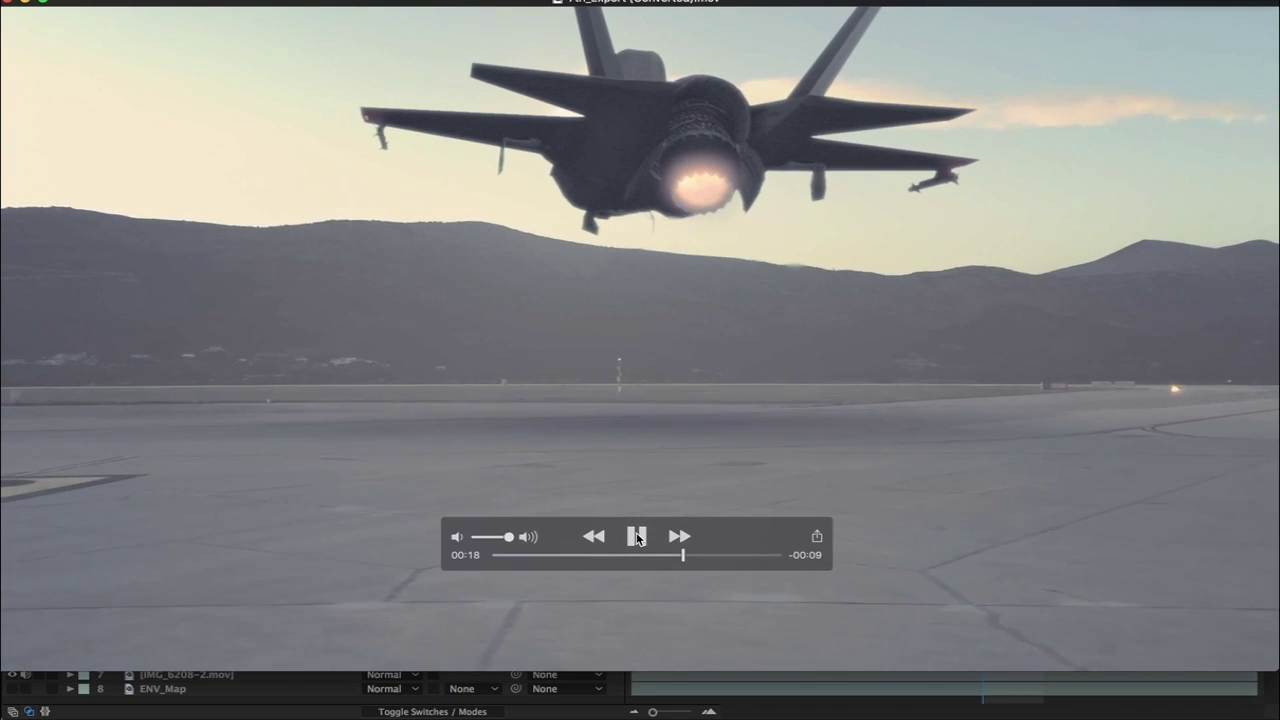
{"action": "left_click", "coordinate": [637, 537]}
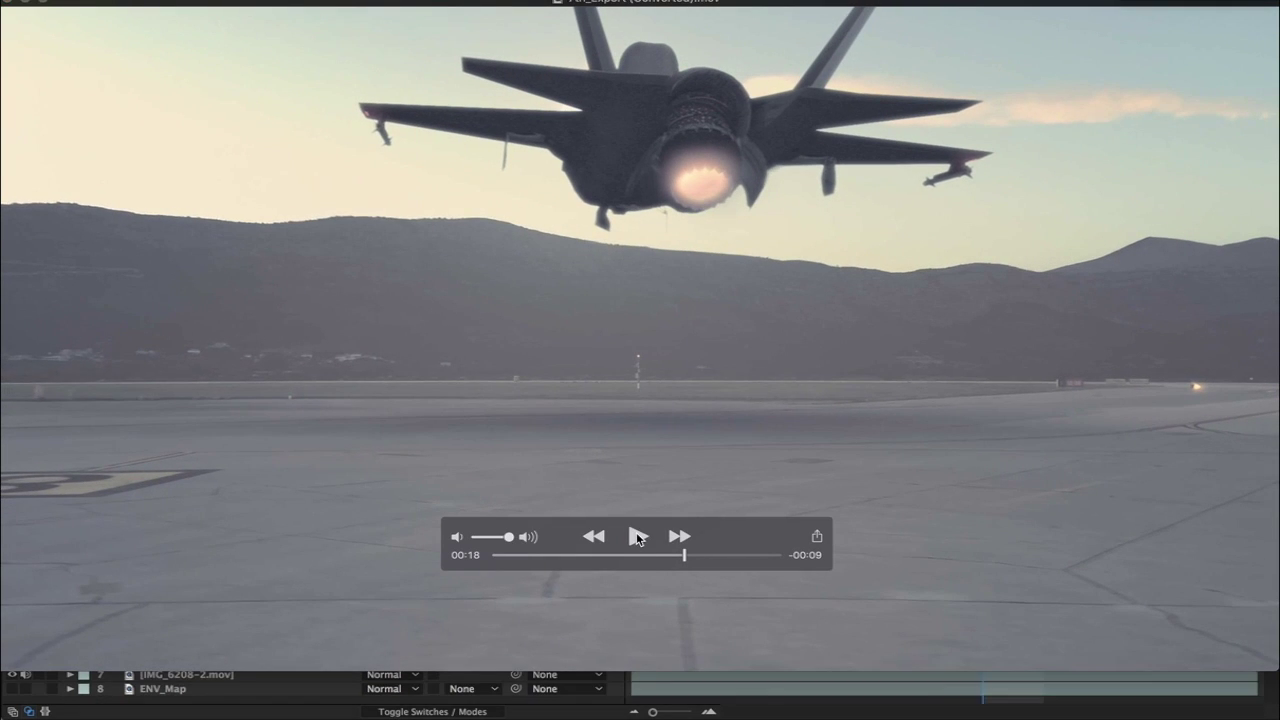
{"action": "key", "text": "super+Tab"}
{"action": "key", "text": "super+Tab"}
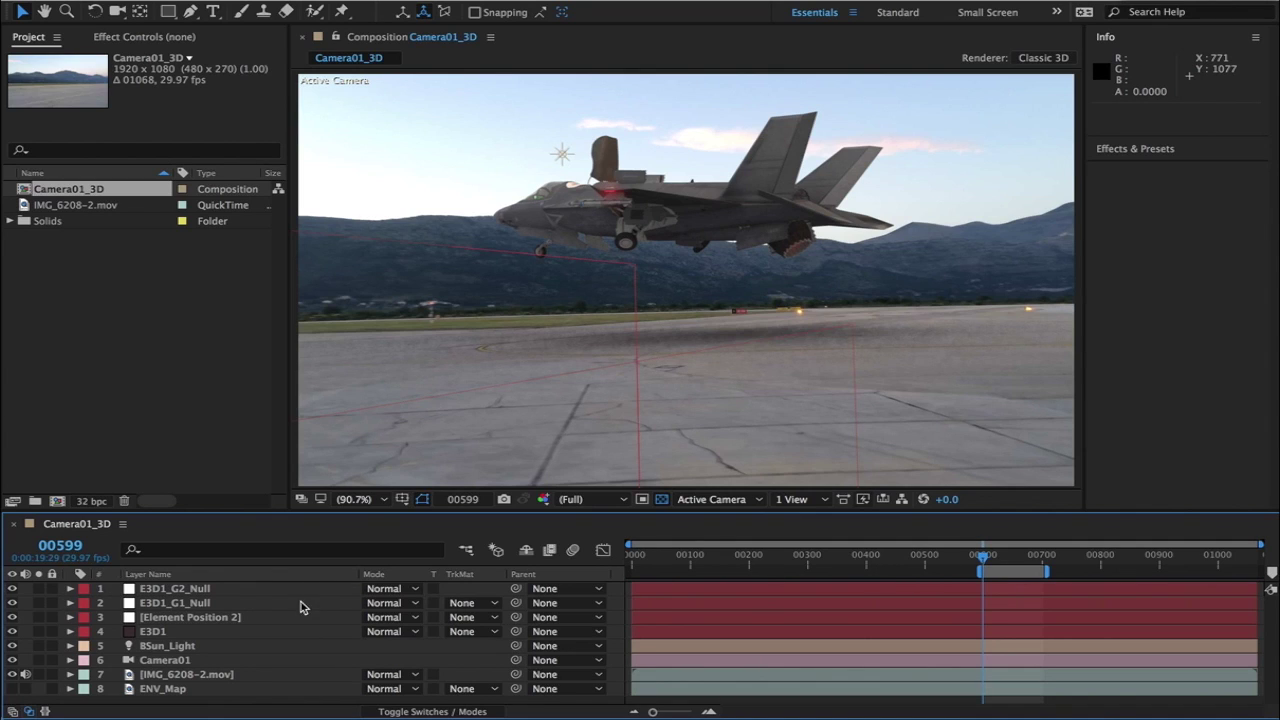
Step: Inspect the E3D1, null, Element Position, BSun_Light and Camera01 layers, then select layers 1–4
{"action": "left_click", "coordinate": [207, 636]}
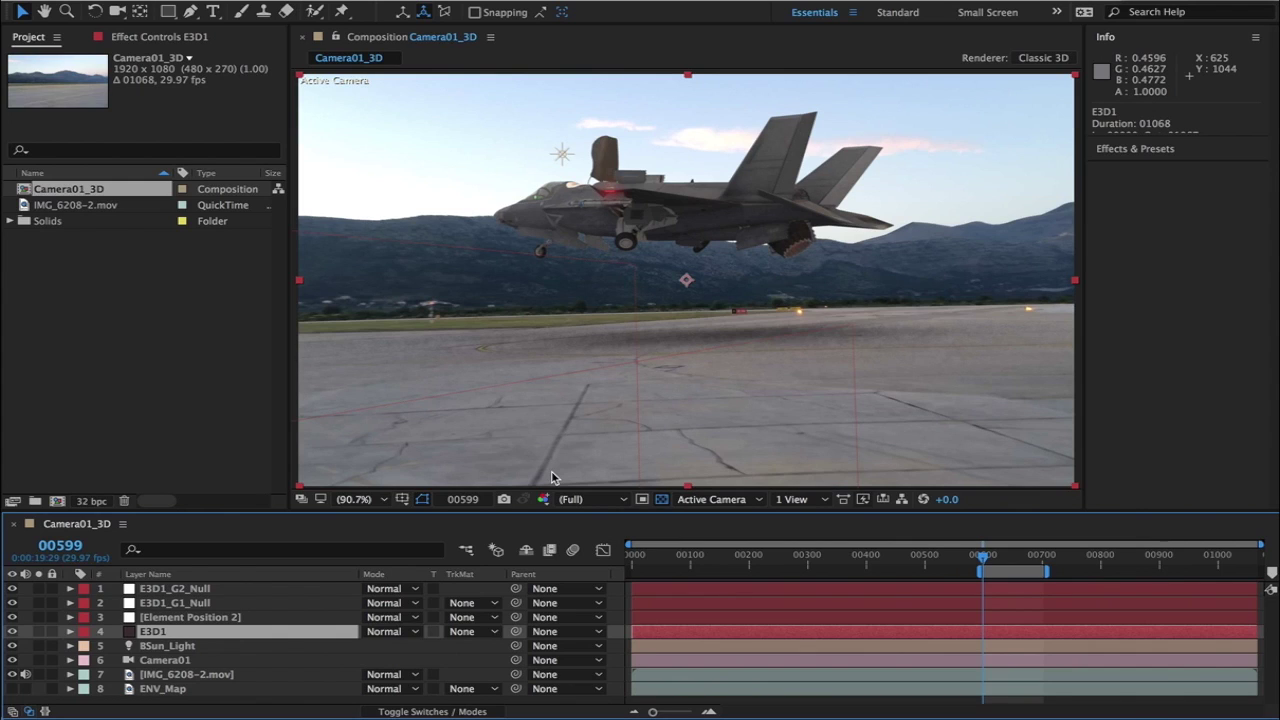
{"action": "left_click", "coordinate": [190, 591]}
{"action": "left_click", "coordinate": [197, 605]}
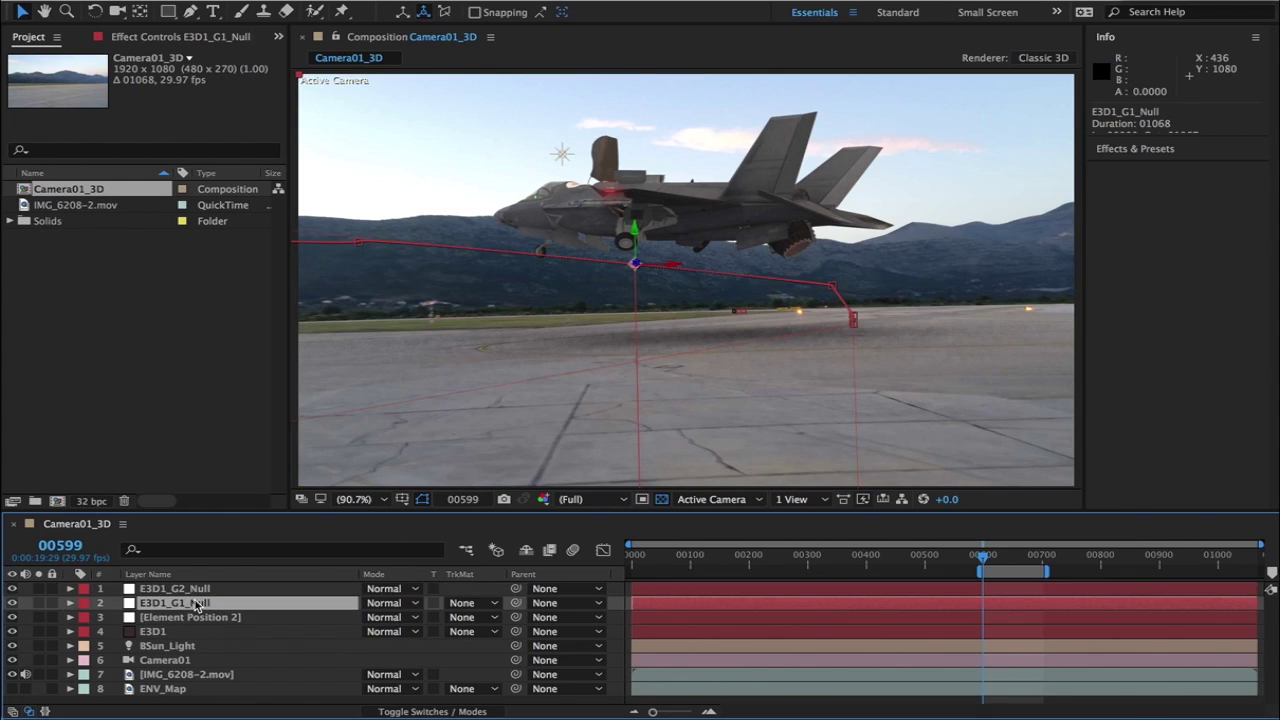
{"action": "left_click", "coordinate": [225, 620]}
{"action": "left_click", "coordinate": [205, 649]}
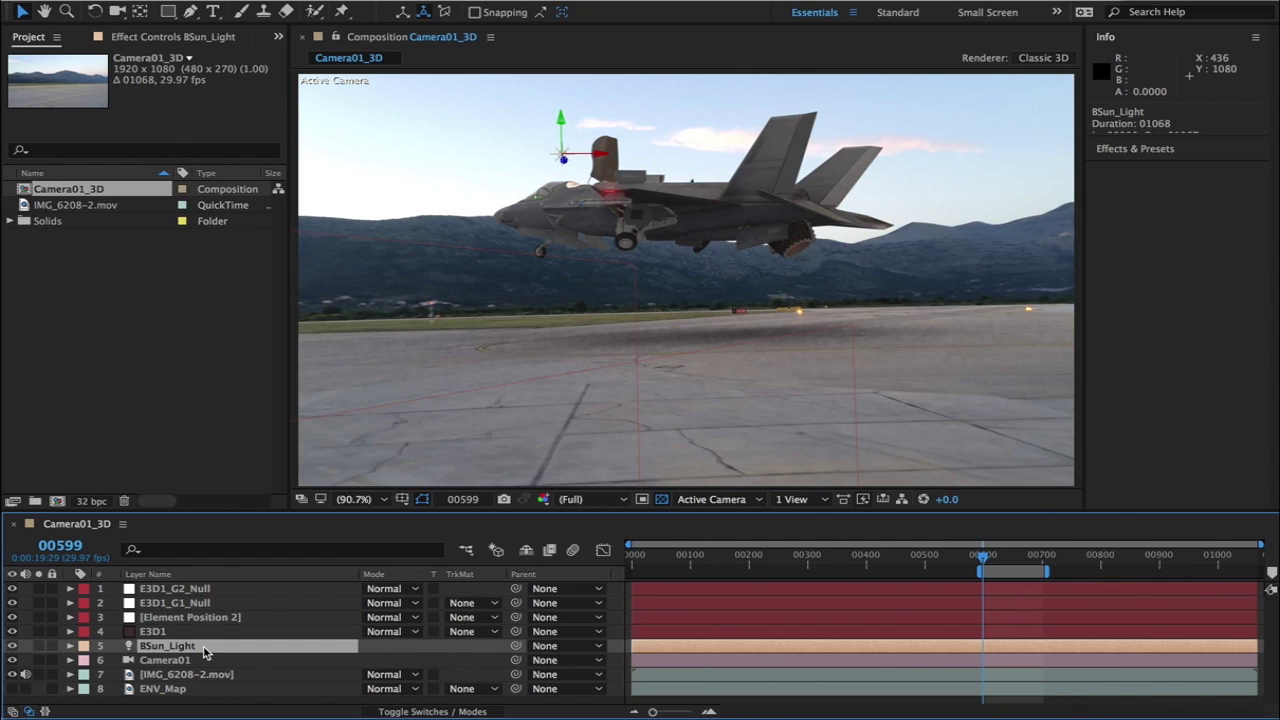
{"action": "left_click", "coordinate": [200, 660]}
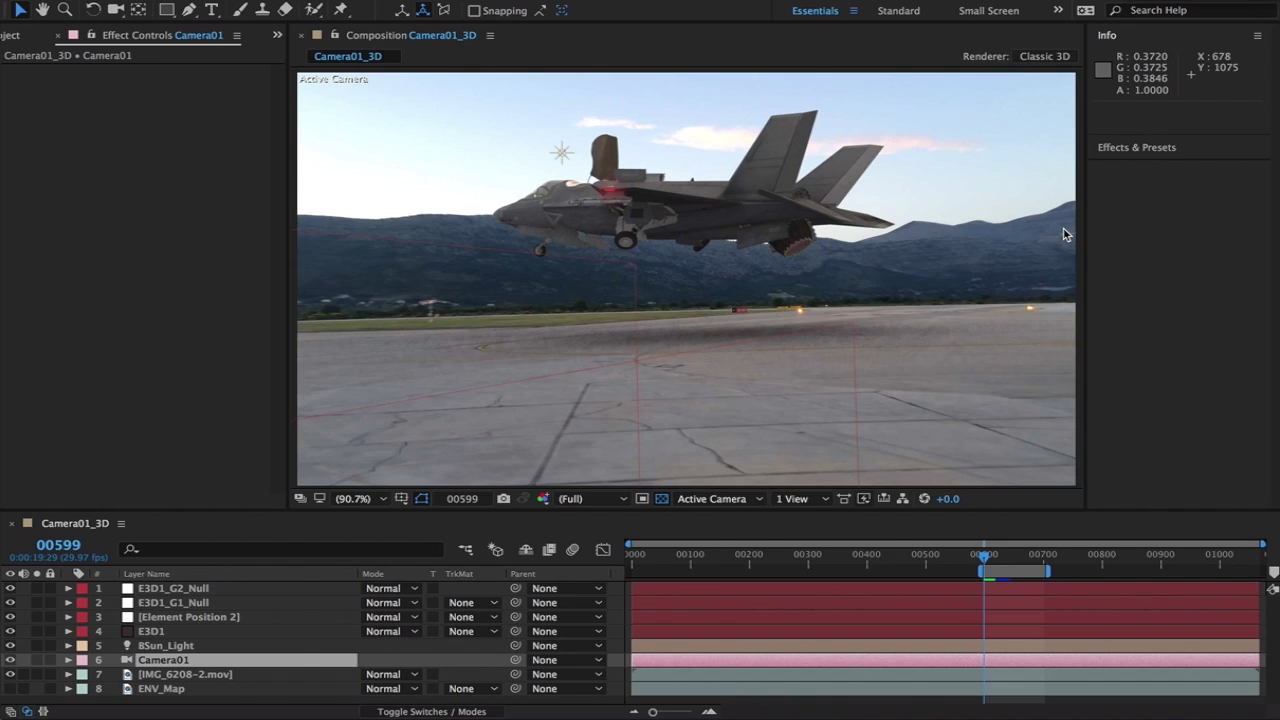
{"action": "left_click", "coordinate": [190, 631]}
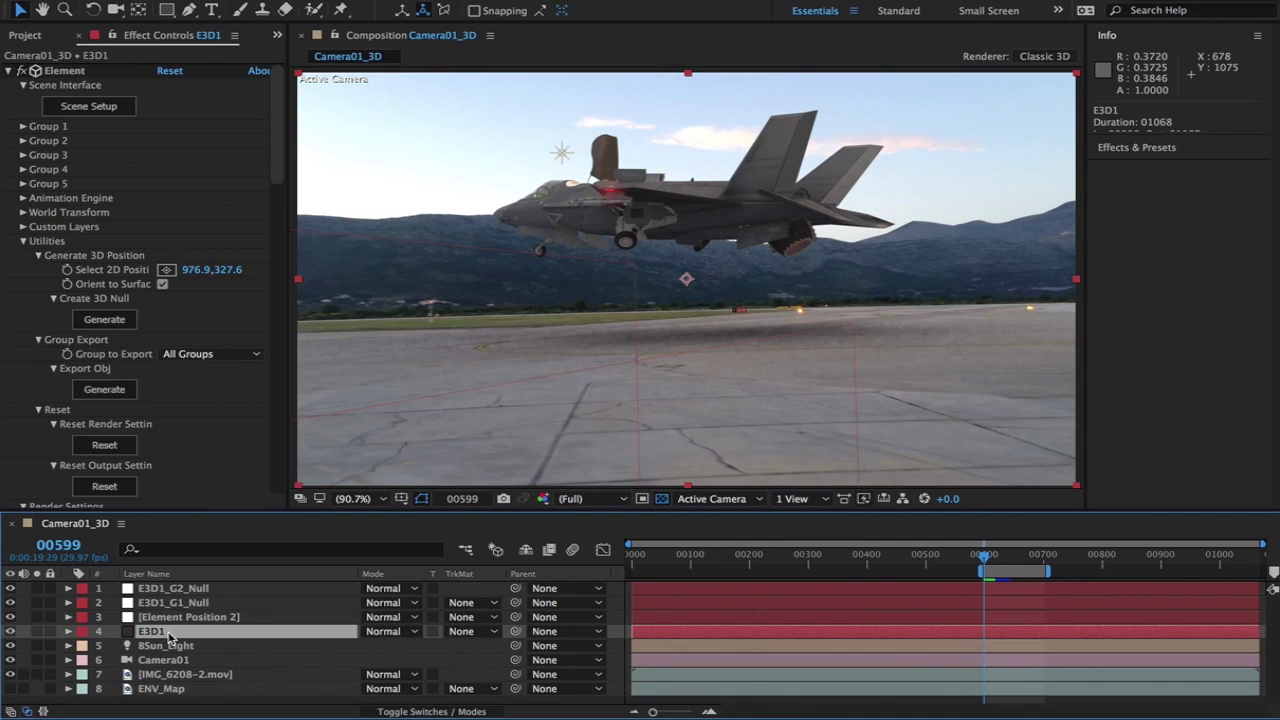
{"action": "left_click", "coordinate": [187, 590], "text": "shift"}
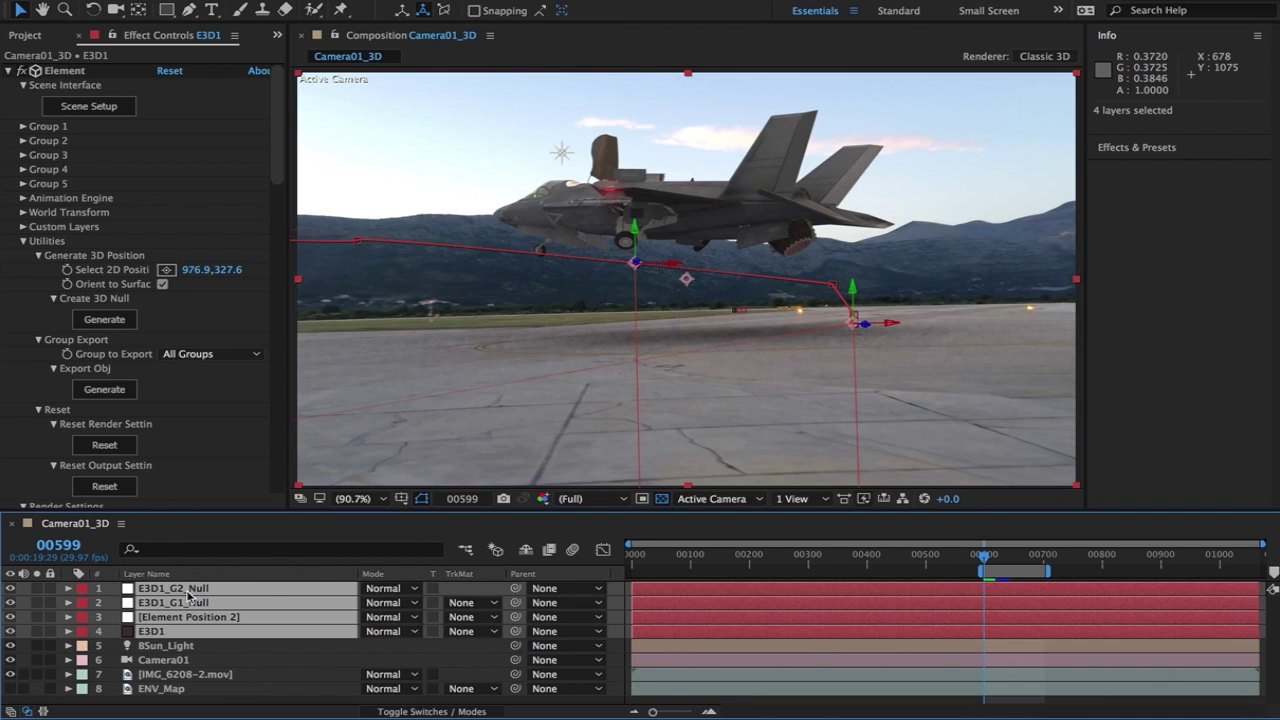
Step: Precompose the four selected Element 3D layers into a comp named E3D_Precomp
{"action": "key", "text": "ctrl+shift+c"}
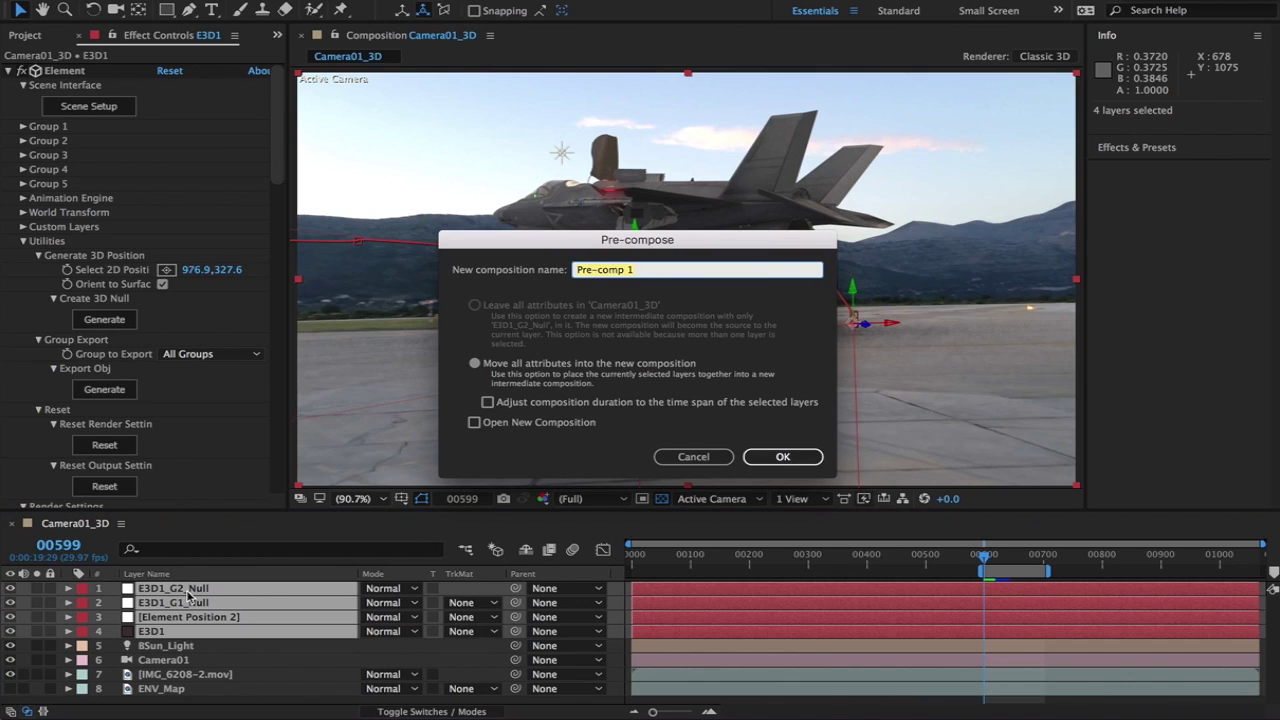
{"action": "type", "text": "E3D_Precomp"}
{"action": "key", "text": "Return"}
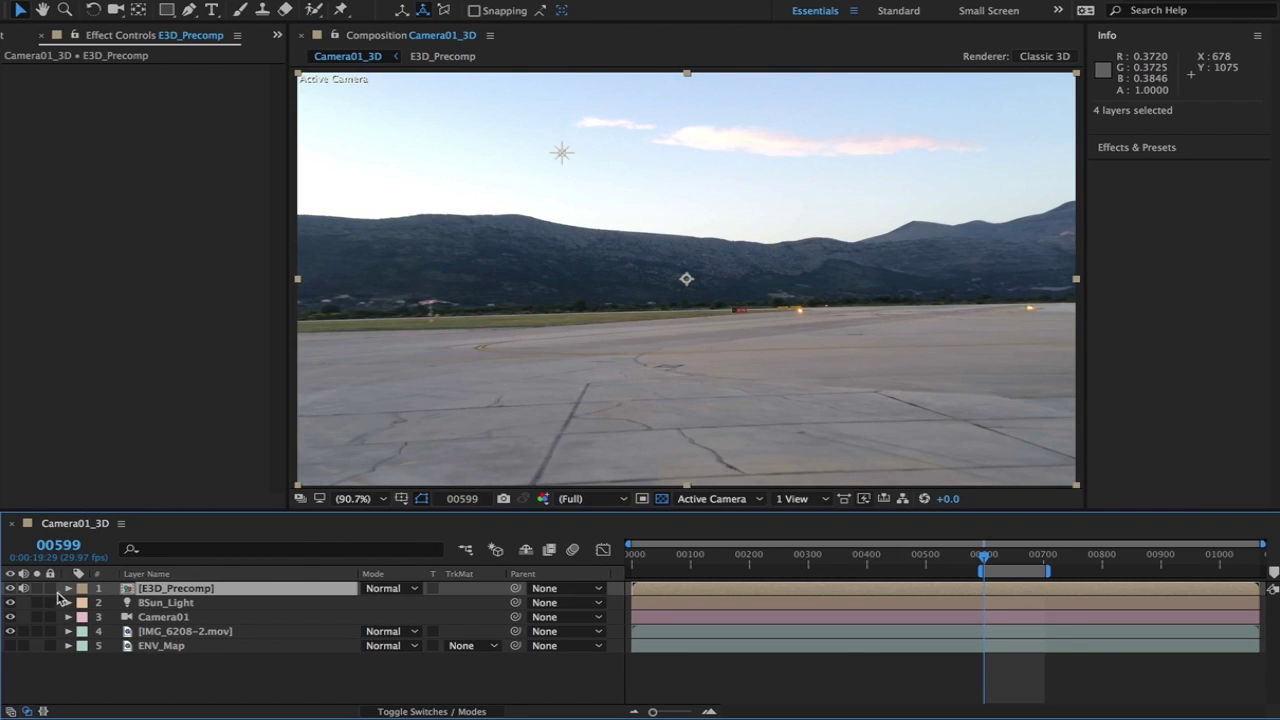
Step: Paste a copy of Camera01 into E3D_Precomp below E3D1, then close the precomp
{"action": "left_click", "coordinate": [164, 620]}
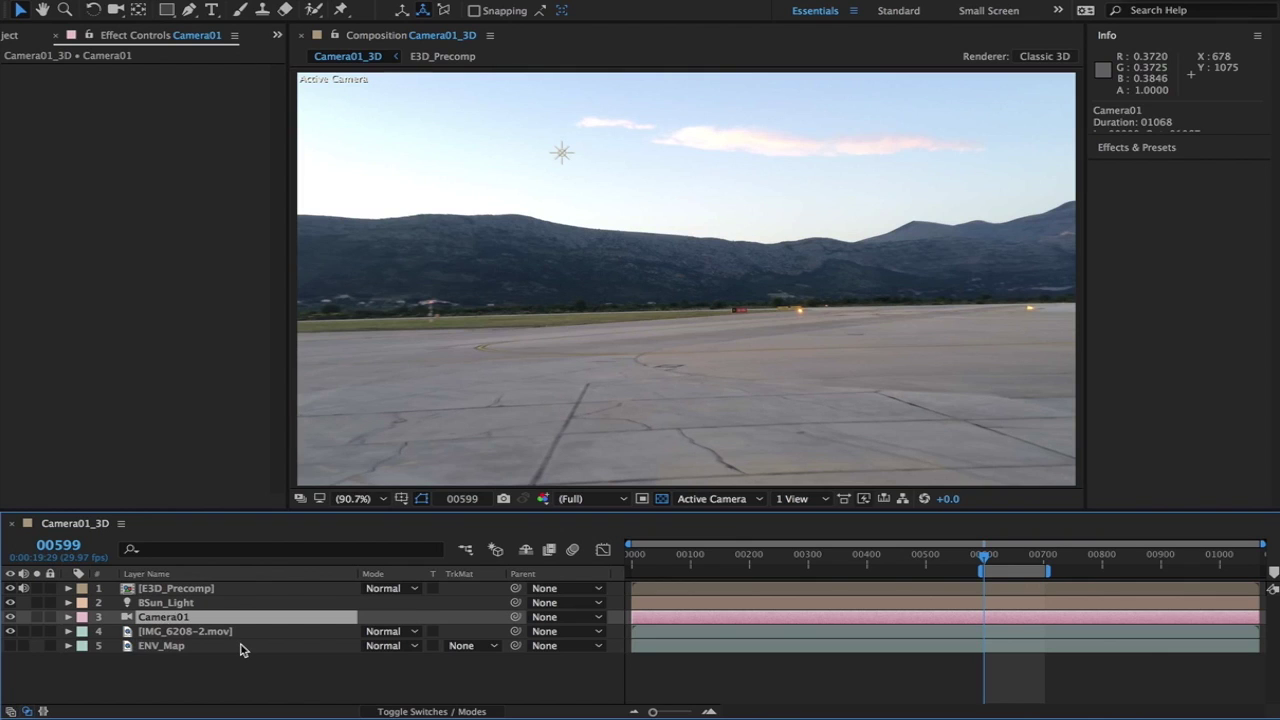
{"action": "double_click", "coordinate": [193, 590]}
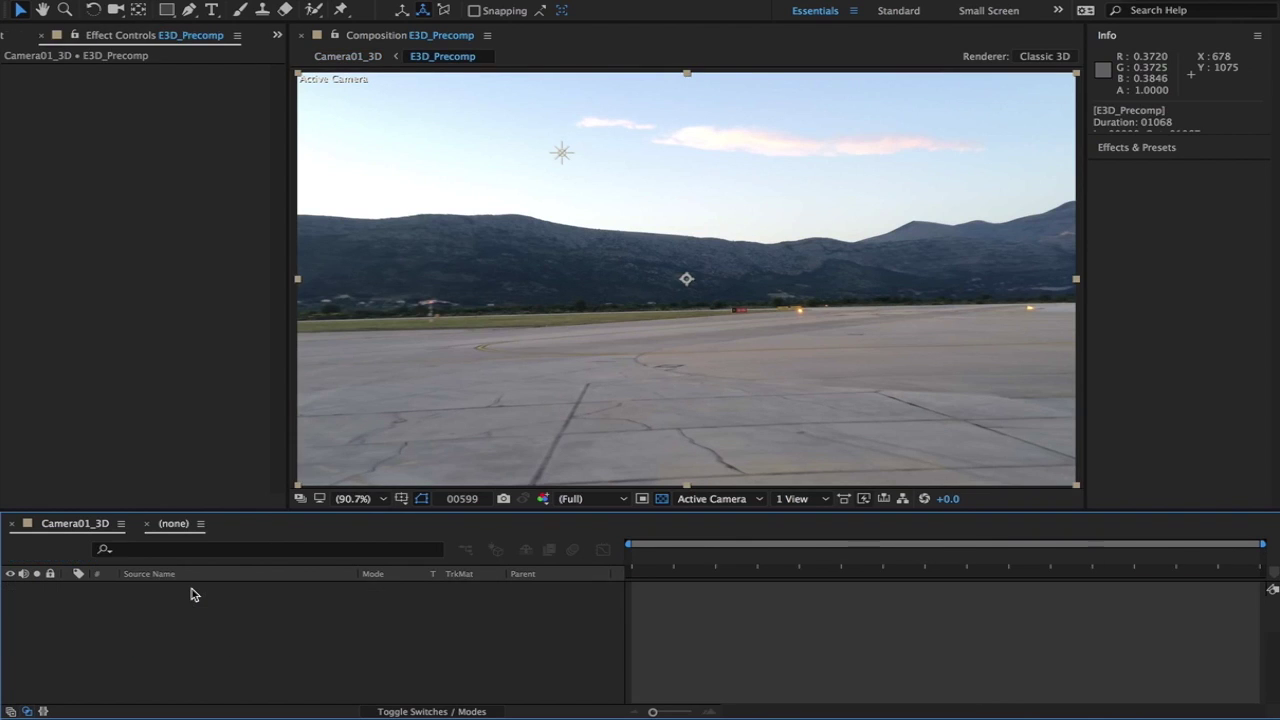
{"action": "key", "text": "ctrl+v"}
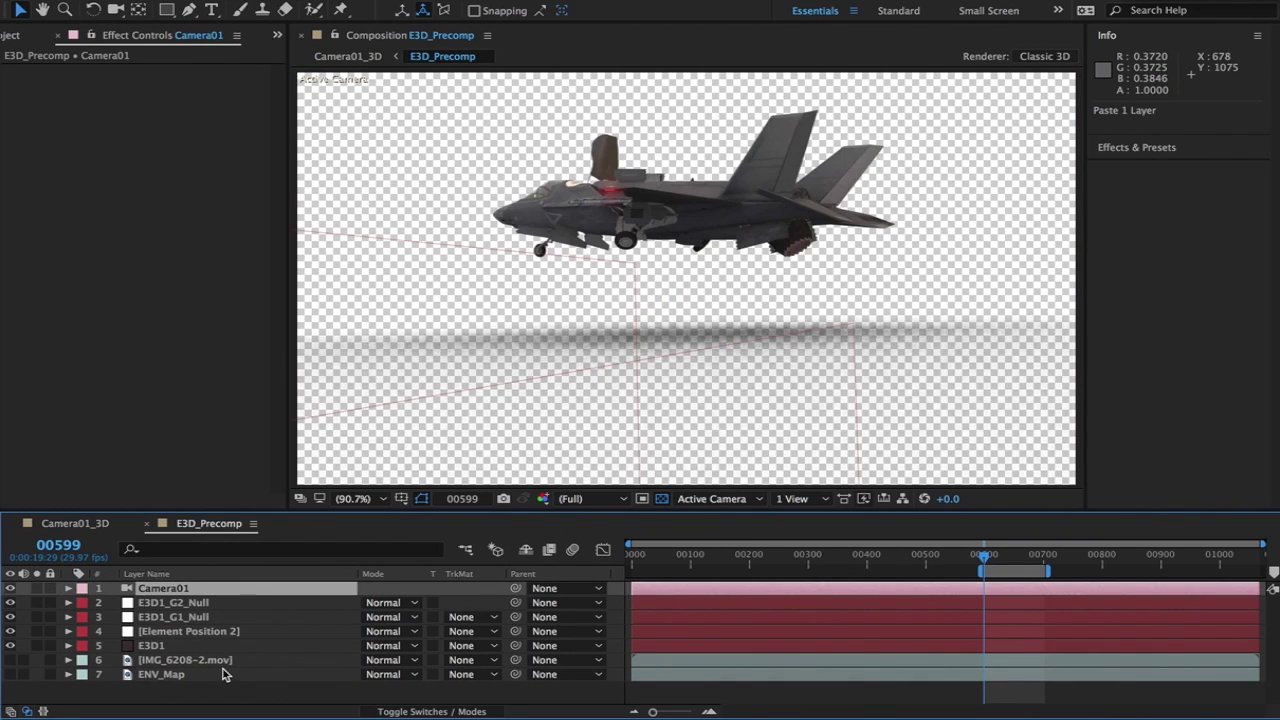
{"action": "left_click_drag", "start_coordinate": [174, 590], "coordinate": [166, 652]}
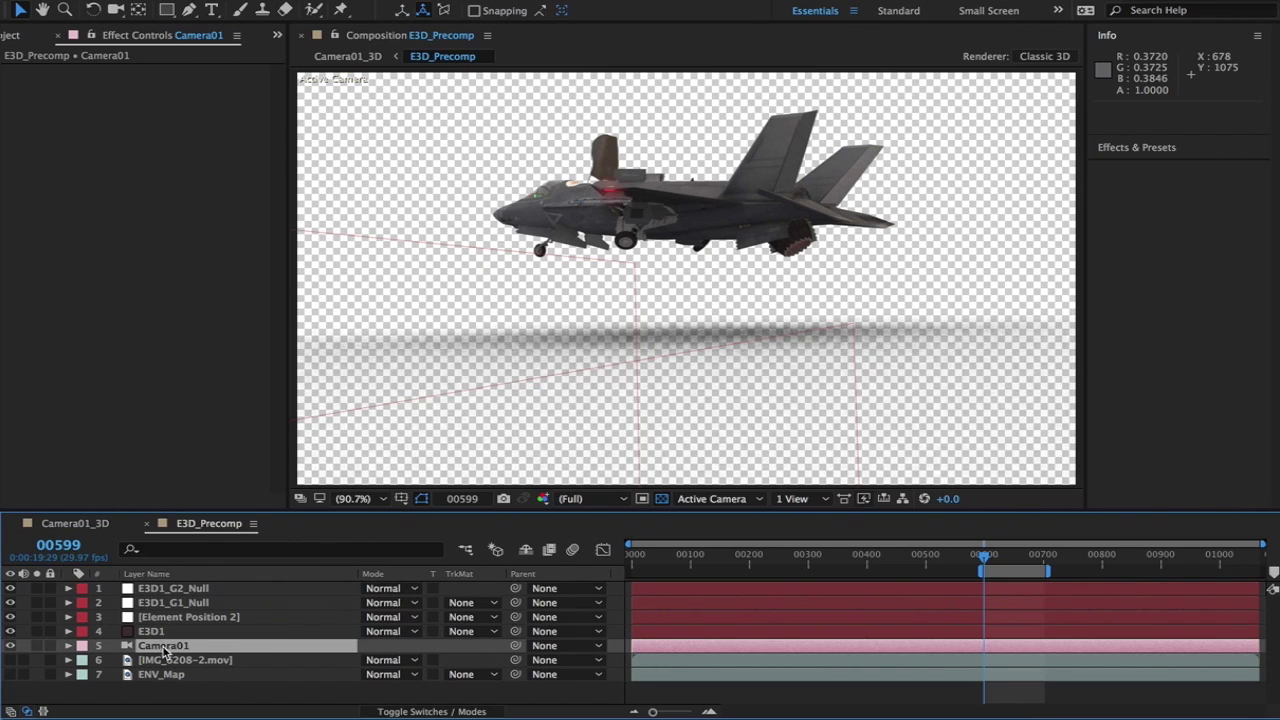
{"action": "left_click", "coordinate": [144, 528]}
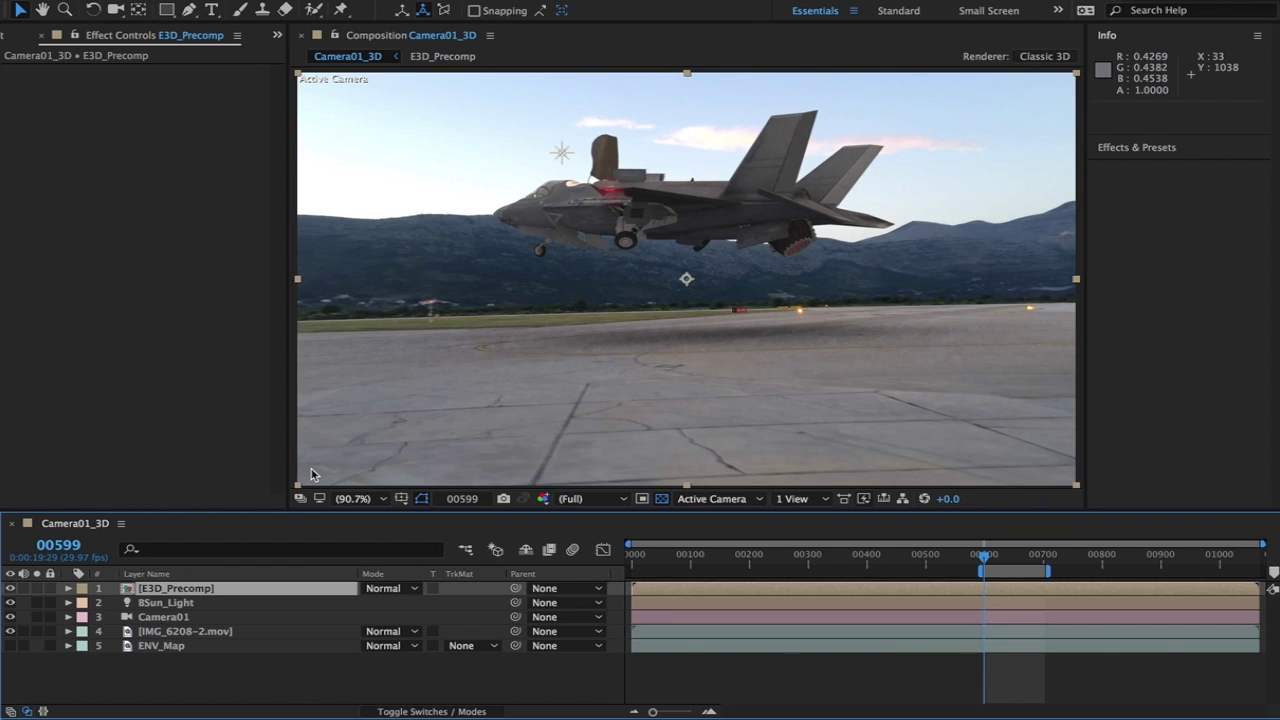
Step: Create a comp-sized solid layer named OF1
{"action": "key", "text": "ctrl+y"}
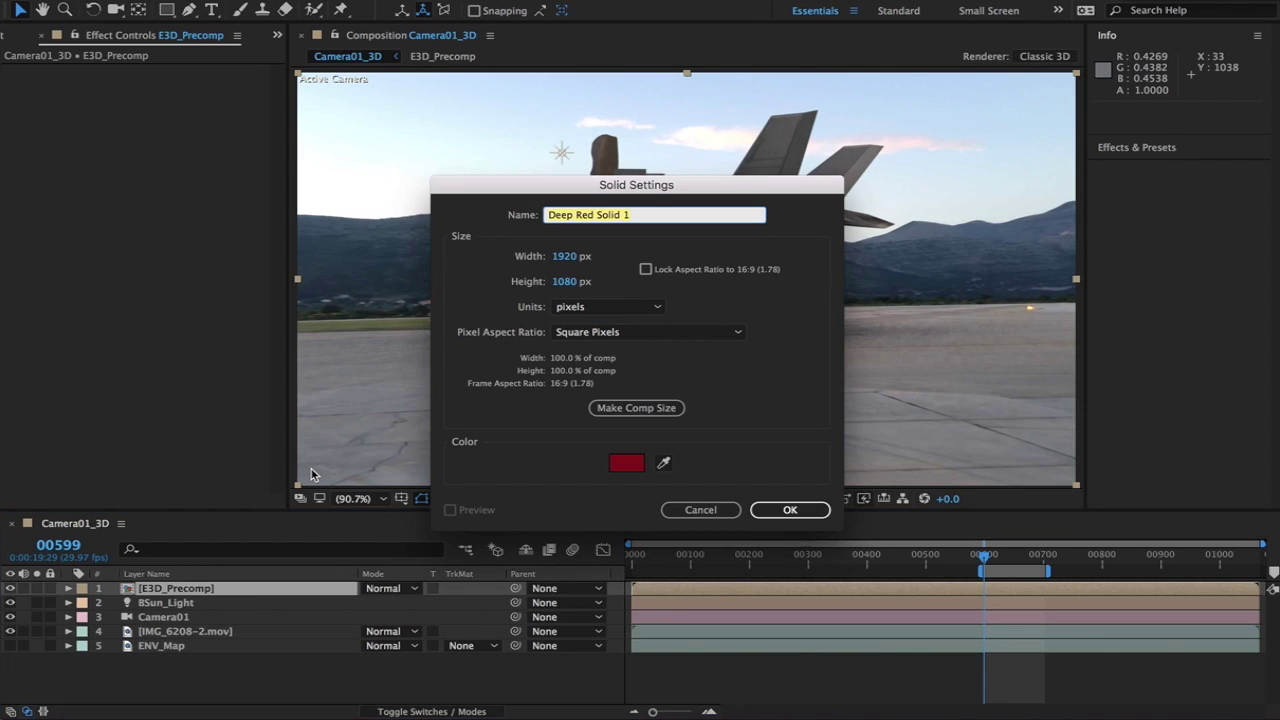
{"action": "type", "text": "OF1"}
{"action": "left_click", "coordinate": [655, 409]}
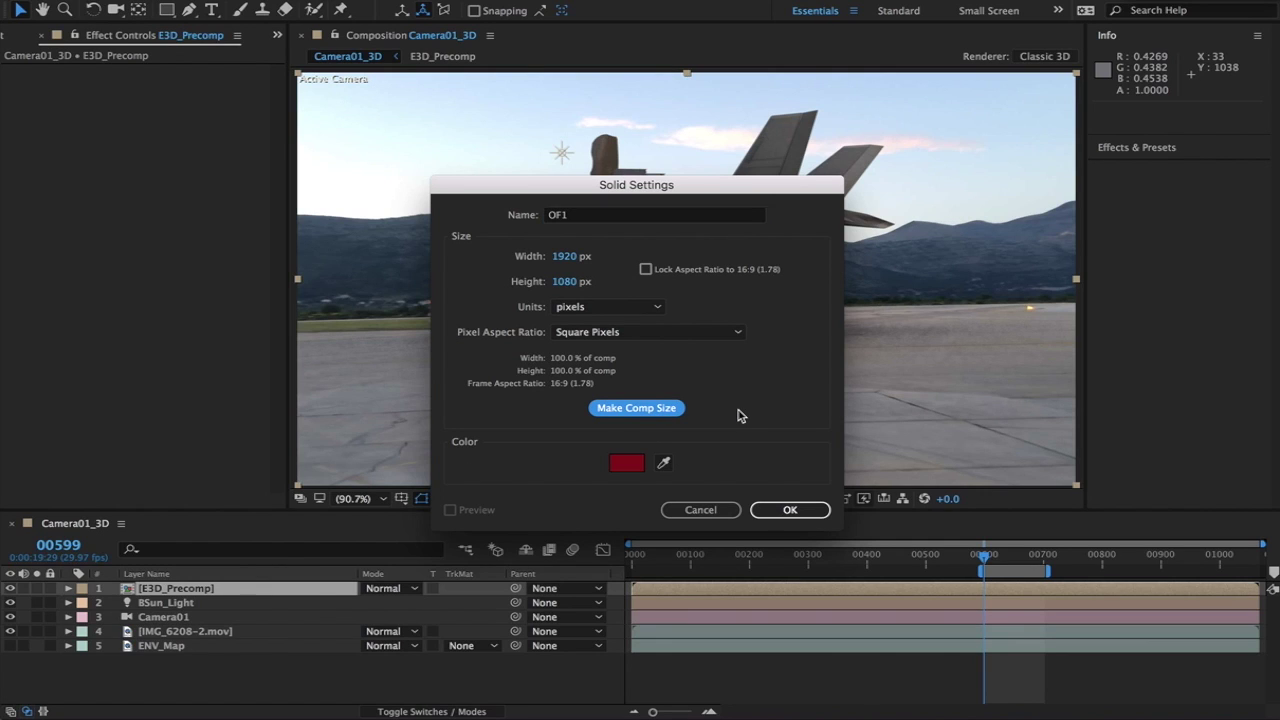
{"action": "left_click", "coordinate": [790, 510]}
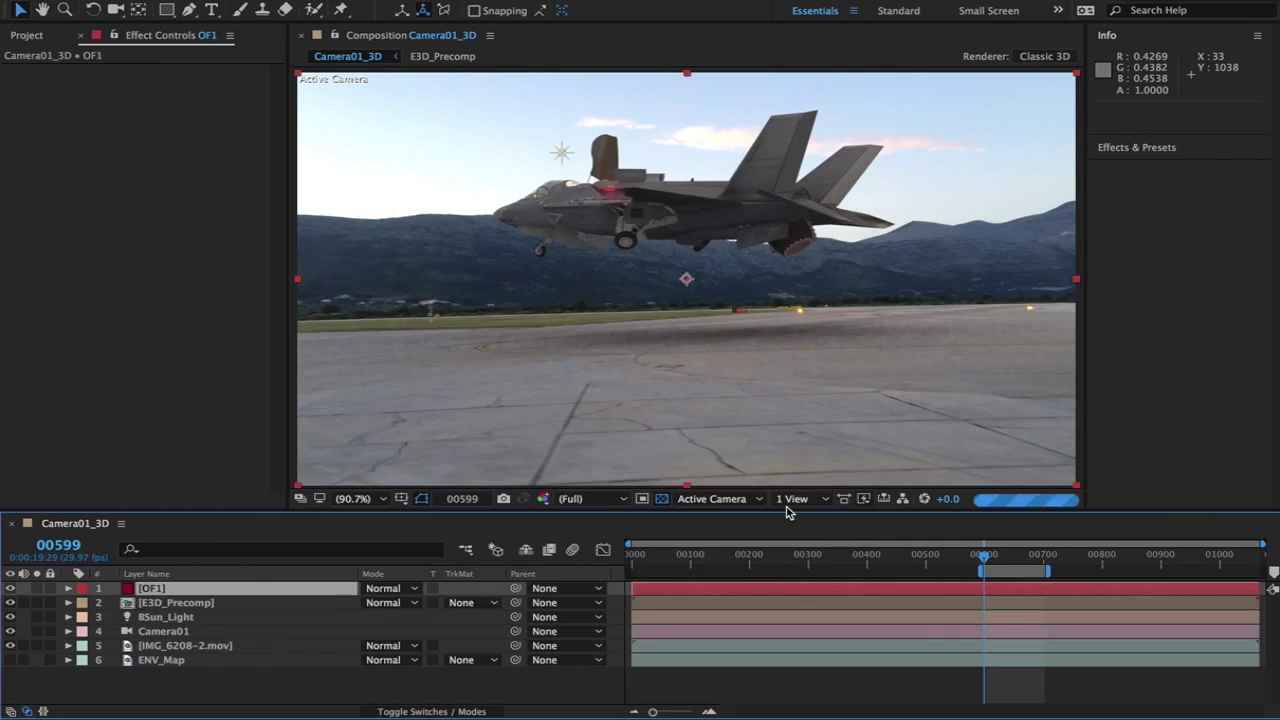
Step: Apply the Optical Flares effect to OF1 through the quick effect search
{"action": "key", "text": "ctrl+space"}
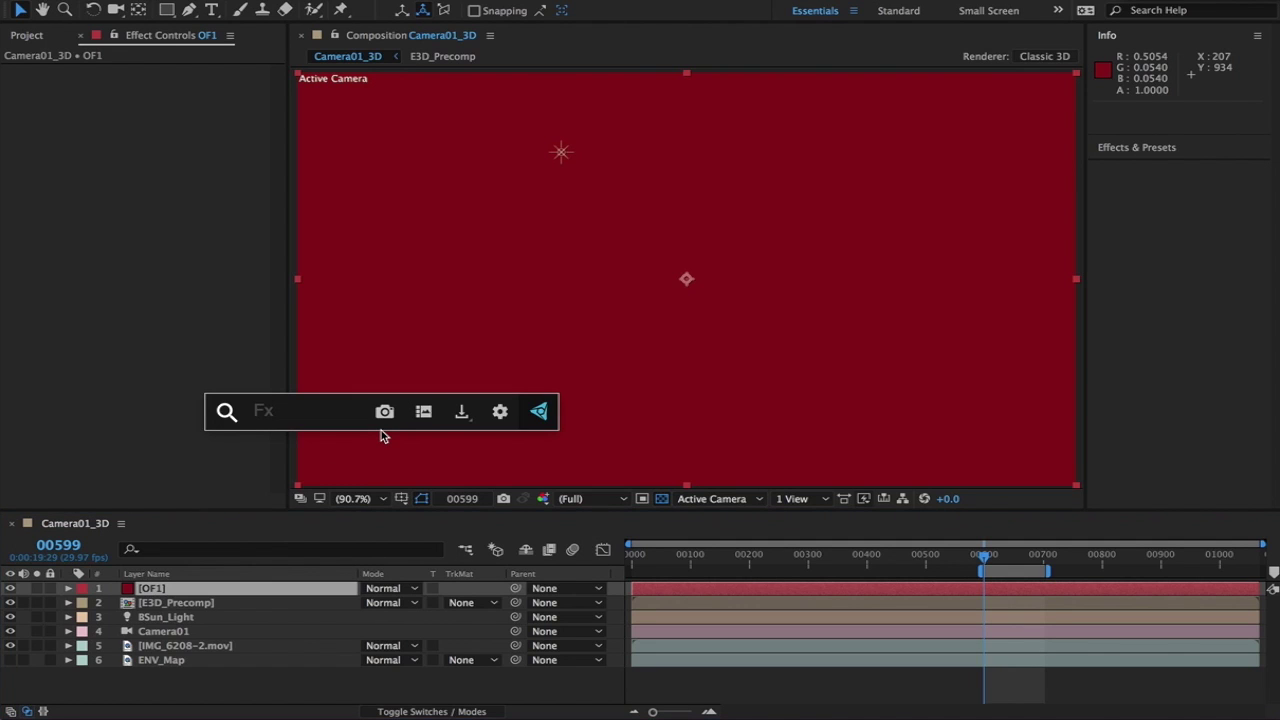
{"action": "type", "text": "optical flares"}
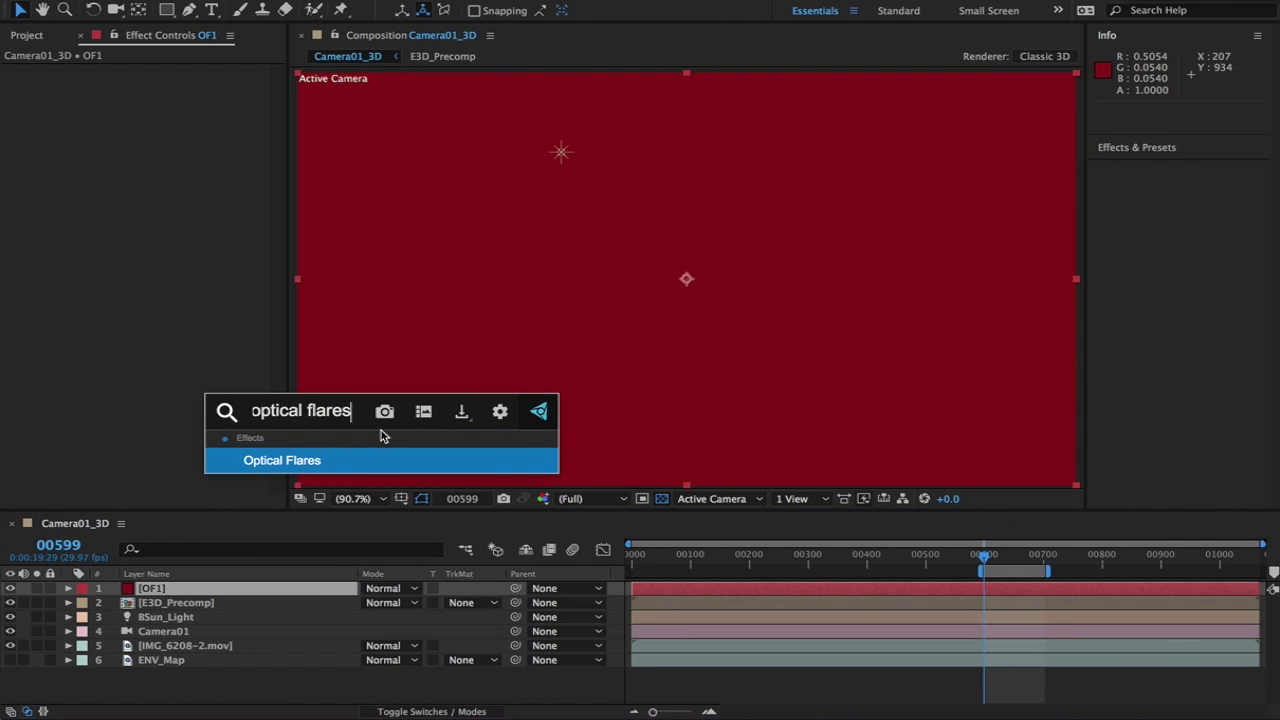
{"action": "key", "text": "Return"}
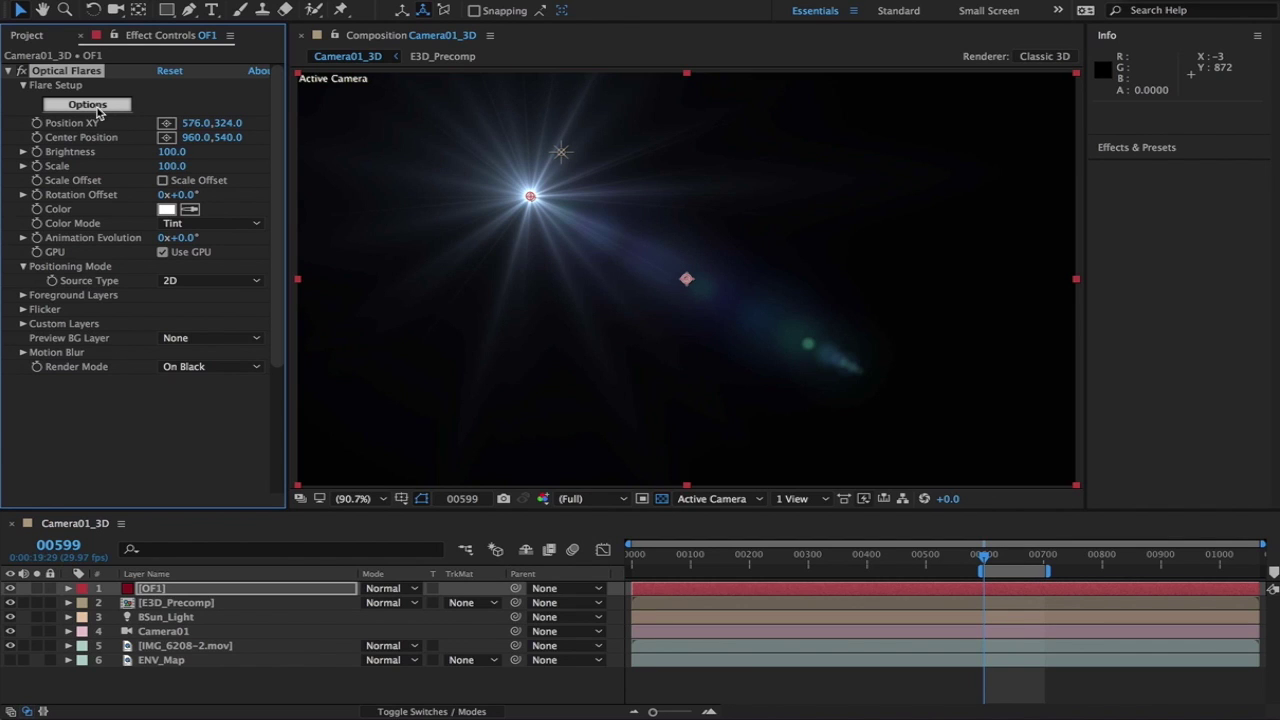
Step: Load the Sun Spot preset from Pro Presets in Optical Flares Options and accept it
{"action": "left_click", "coordinate": [87, 105]}
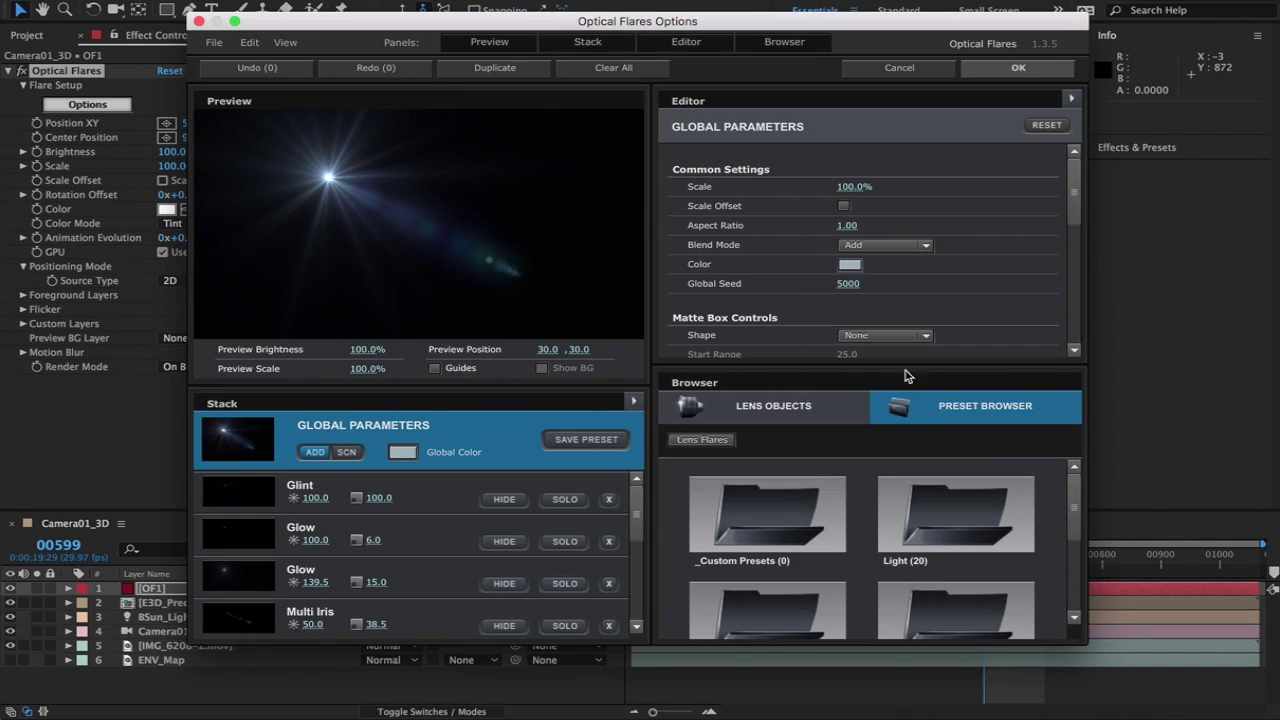
{"action": "scroll", "coordinate": [1000, 530], "scroll_direction": "down", "scroll_amount": 5}
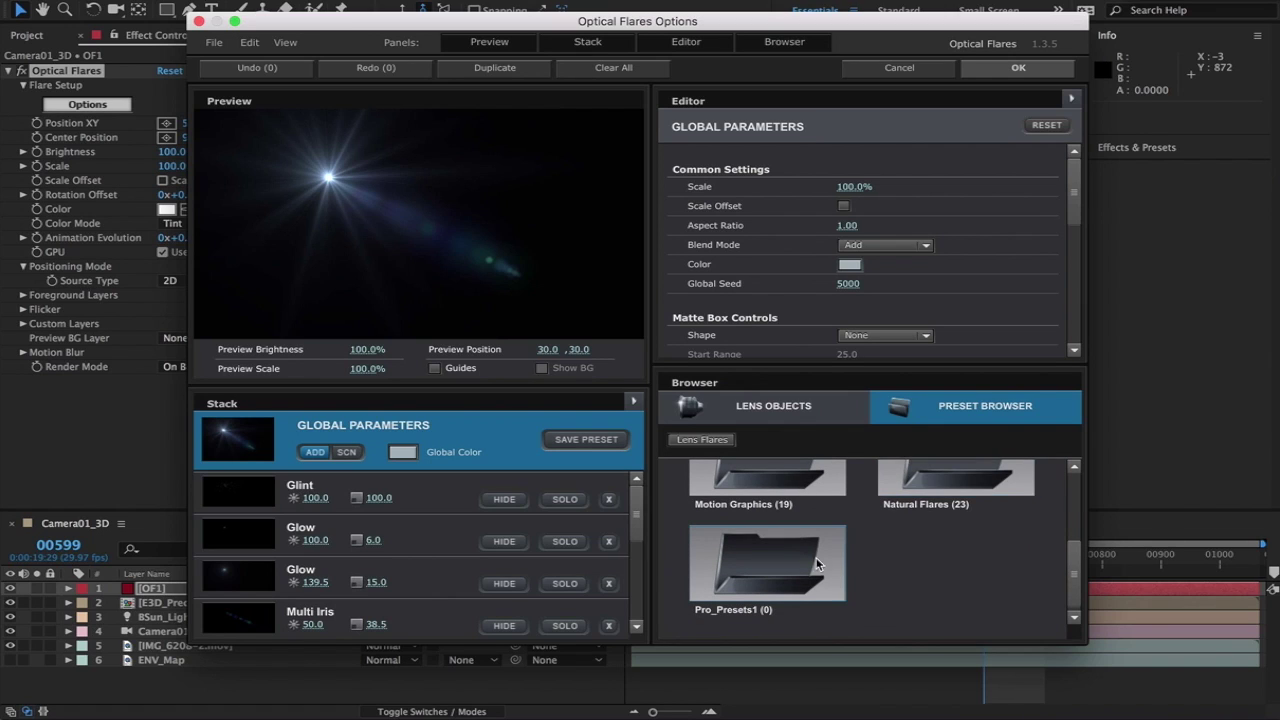
{"action": "double_click", "coordinate": [767, 563]}
{"action": "scroll", "coordinate": [937, 545], "scroll_direction": "up", "scroll_amount": 5}
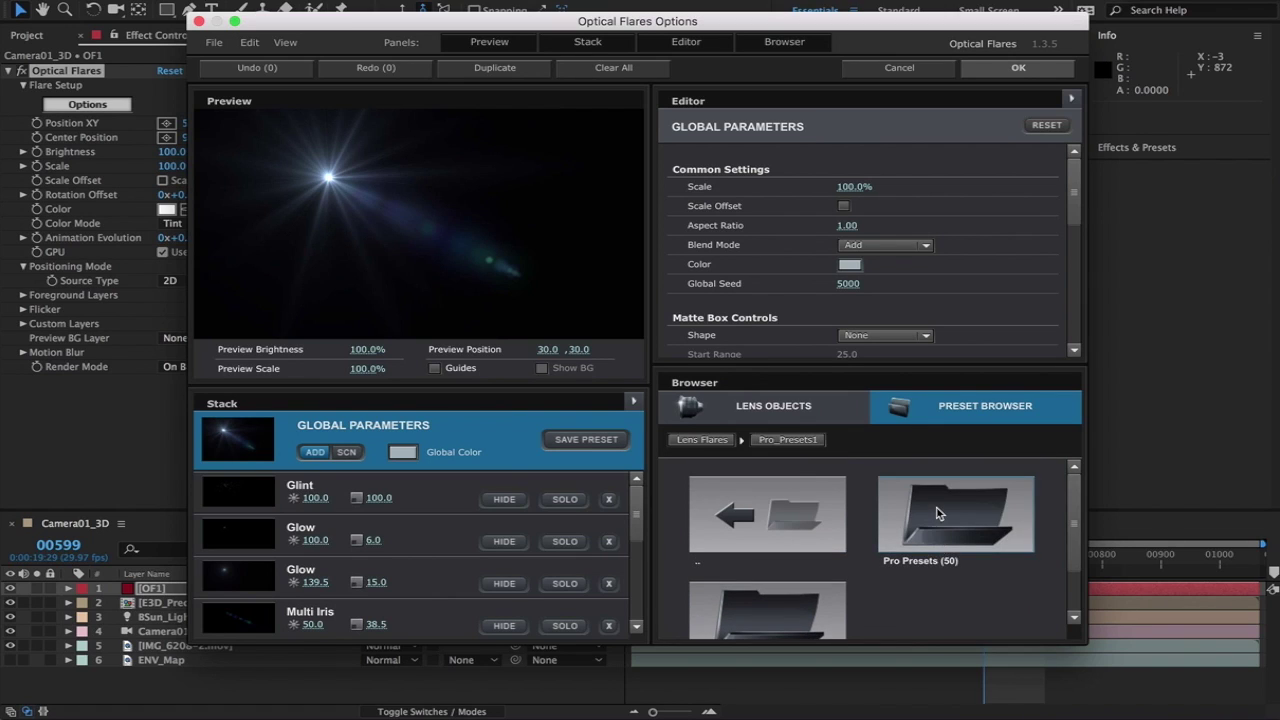
{"action": "double_click", "coordinate": [937, 513]}
{"action": "scroll", "coordinate": [937, 513], "scroll_direction": "down", "scroll_amount": 1}
{"action": "scroll", "coordinate": [937, 513], "scroll_direction": "down", "scroll_amount": 3}
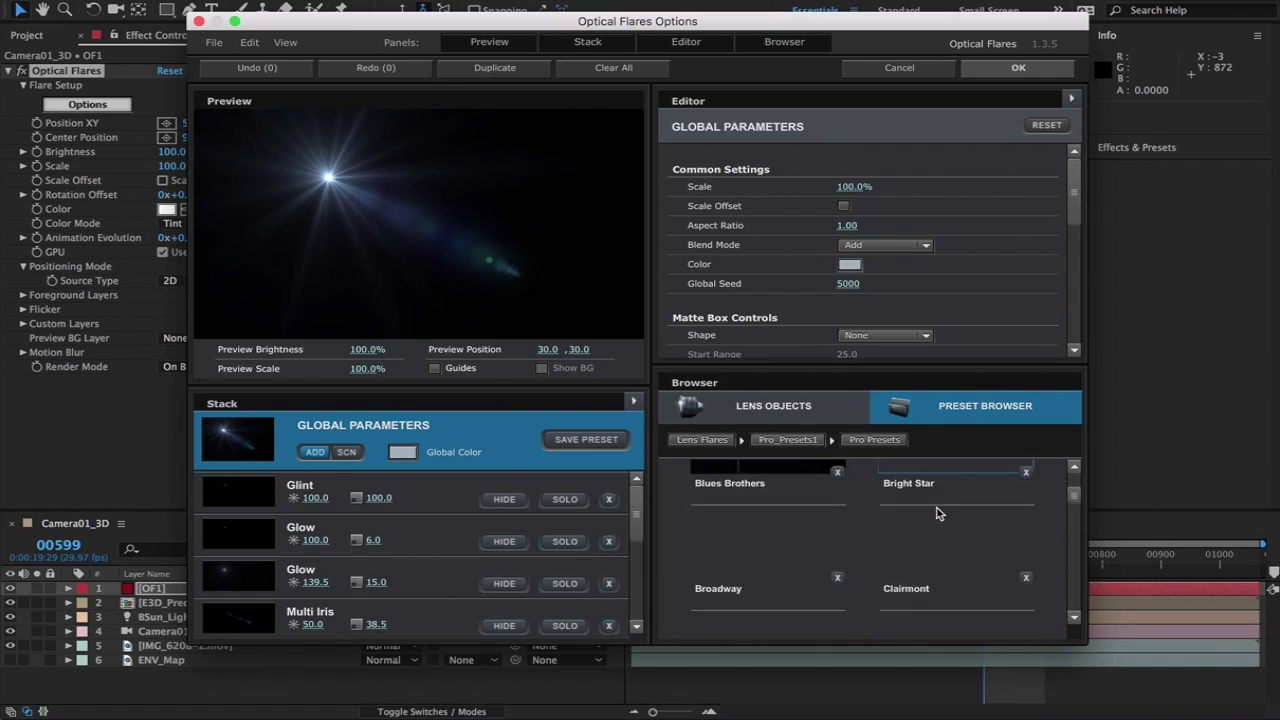
{"action": "scroll", "coordinate": [937, 513], "scroll_direction": "down", "scroll_amount": 8}
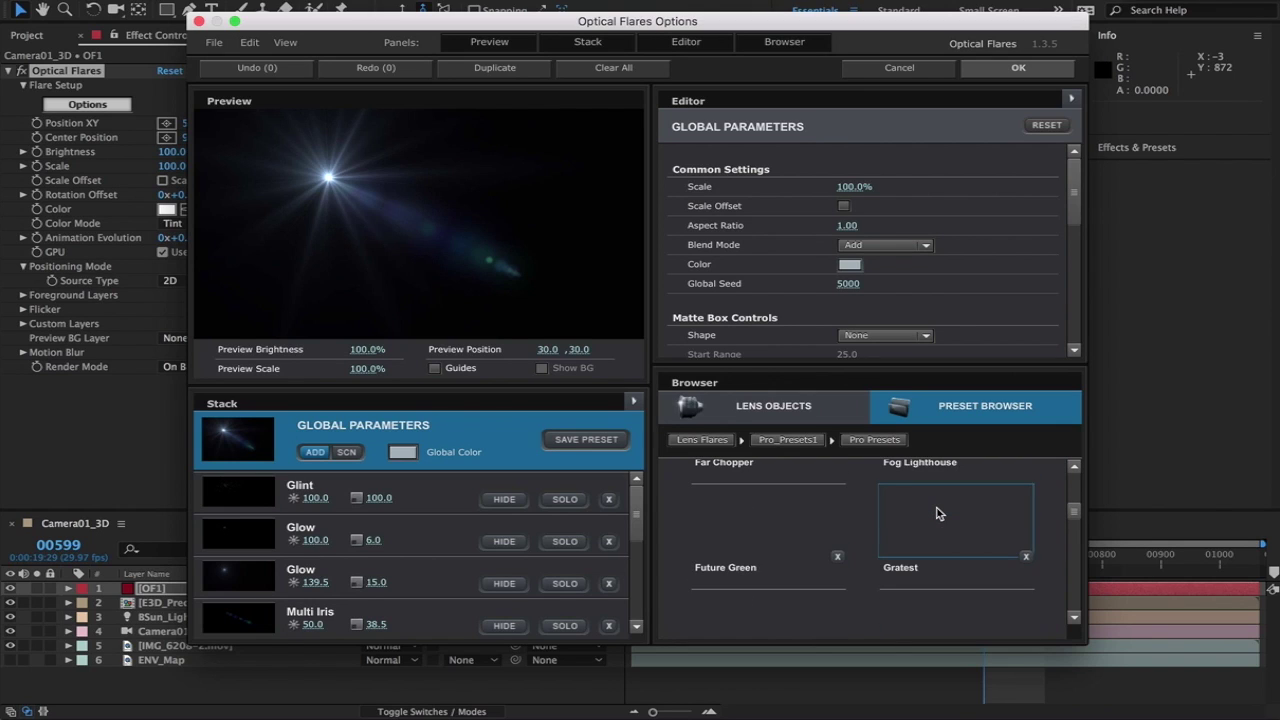
{"action": "scroll", "coordinate": [937, 513], "scroll_direction": "down", "scroll_amount": 6}
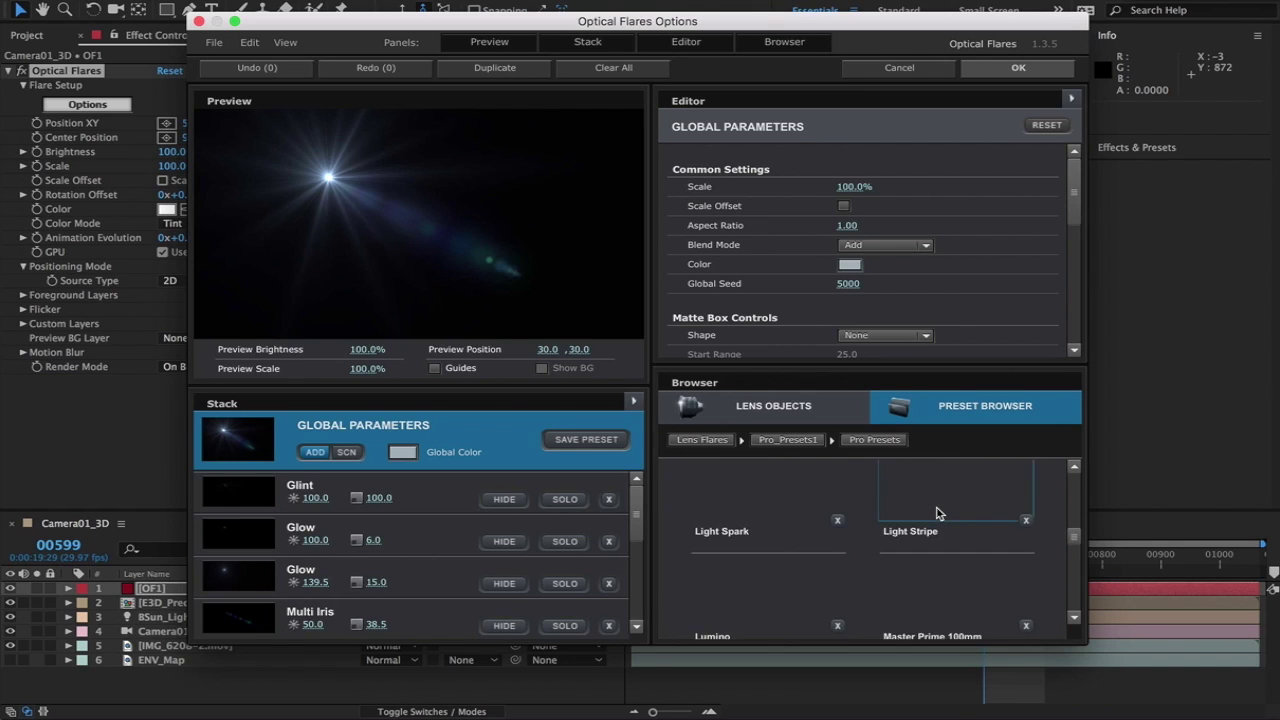
{"action": "scroll", "coordinate": [937, 513], "scroll_direction": "down", "scroll_amount": 7}
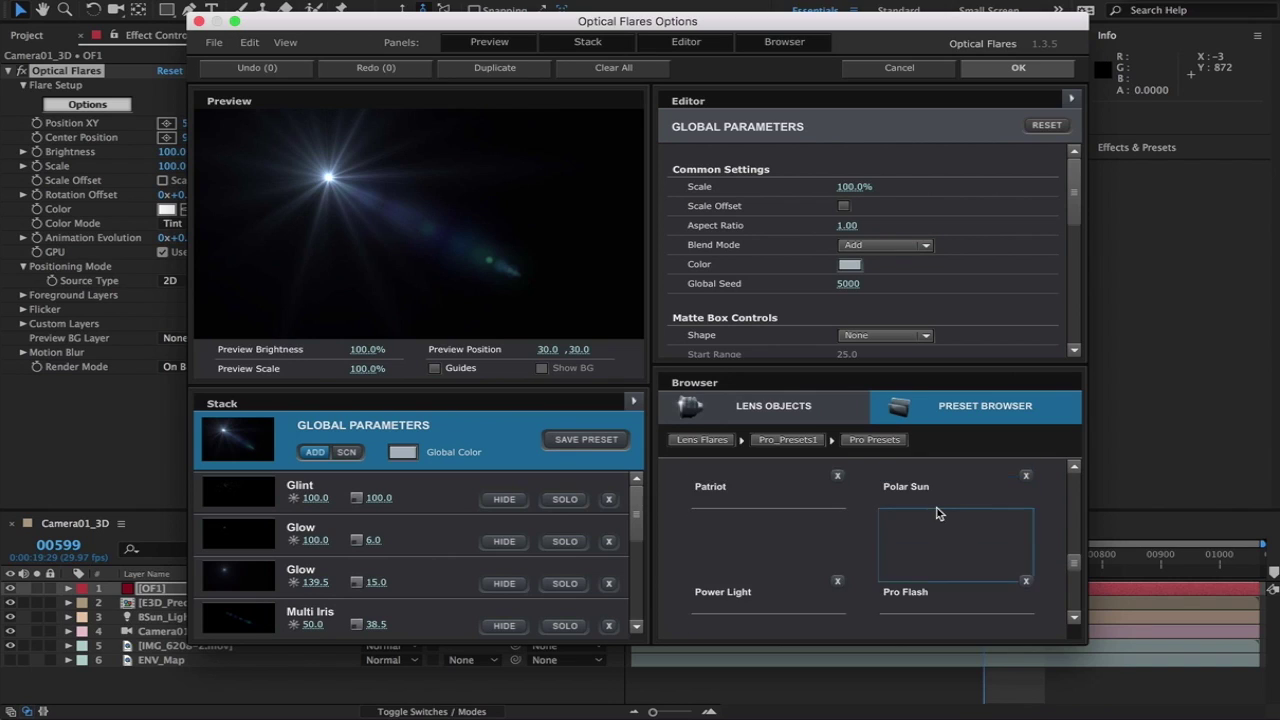
{"action": "scroll", "coordinate": [937, 513], "scroll_direction": "down", "scroll_amount": 2}
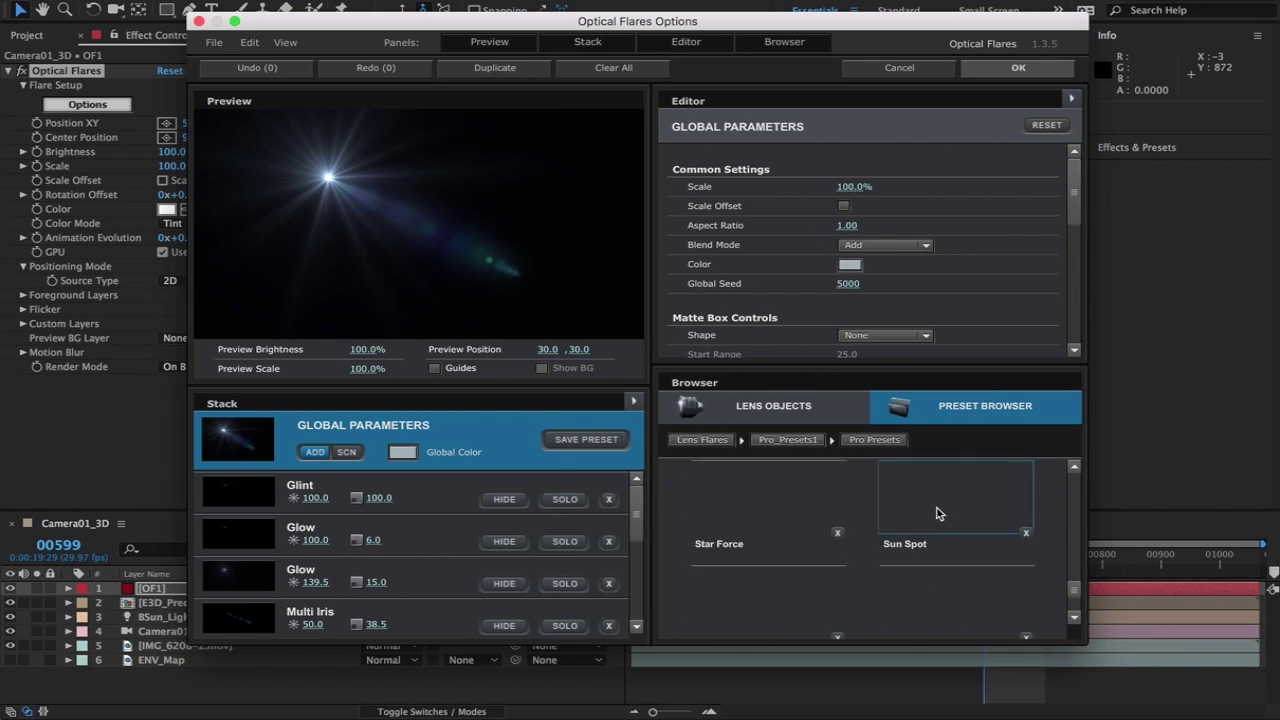
{"action": "left_click", "coordinate": [937, 513]}
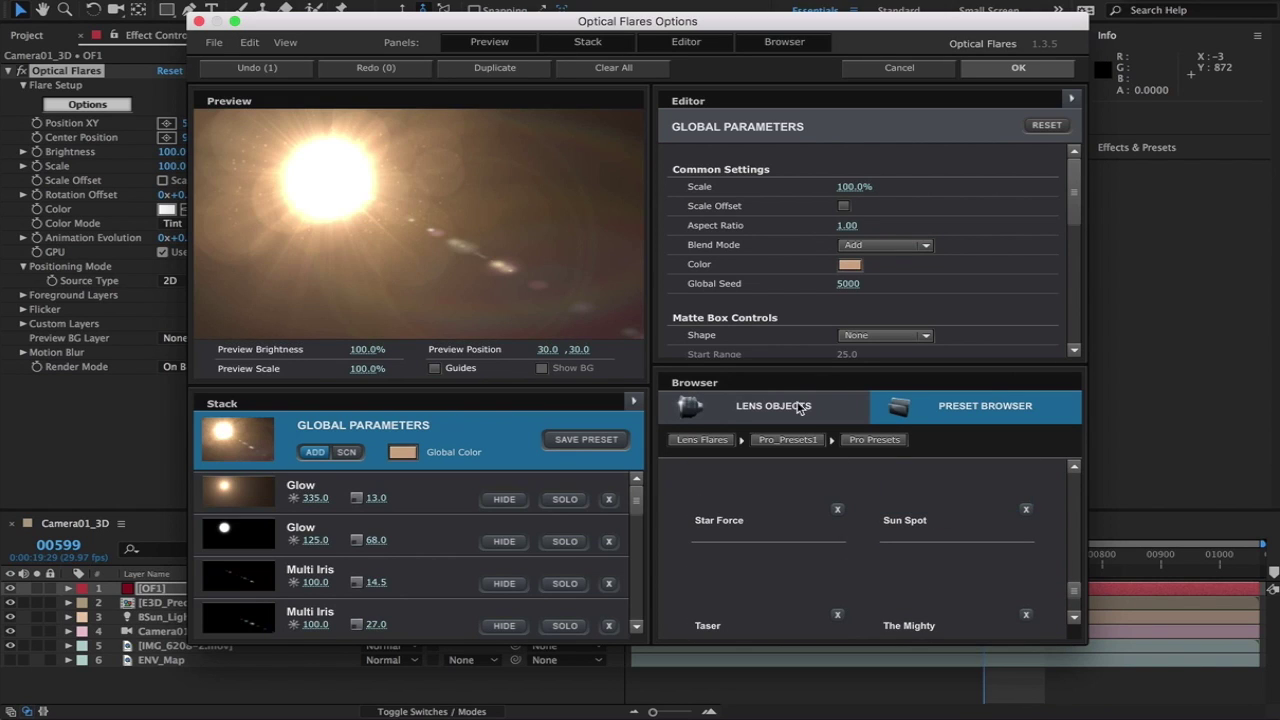
{"action": "left_click", "coordinate": [1033, 68]}
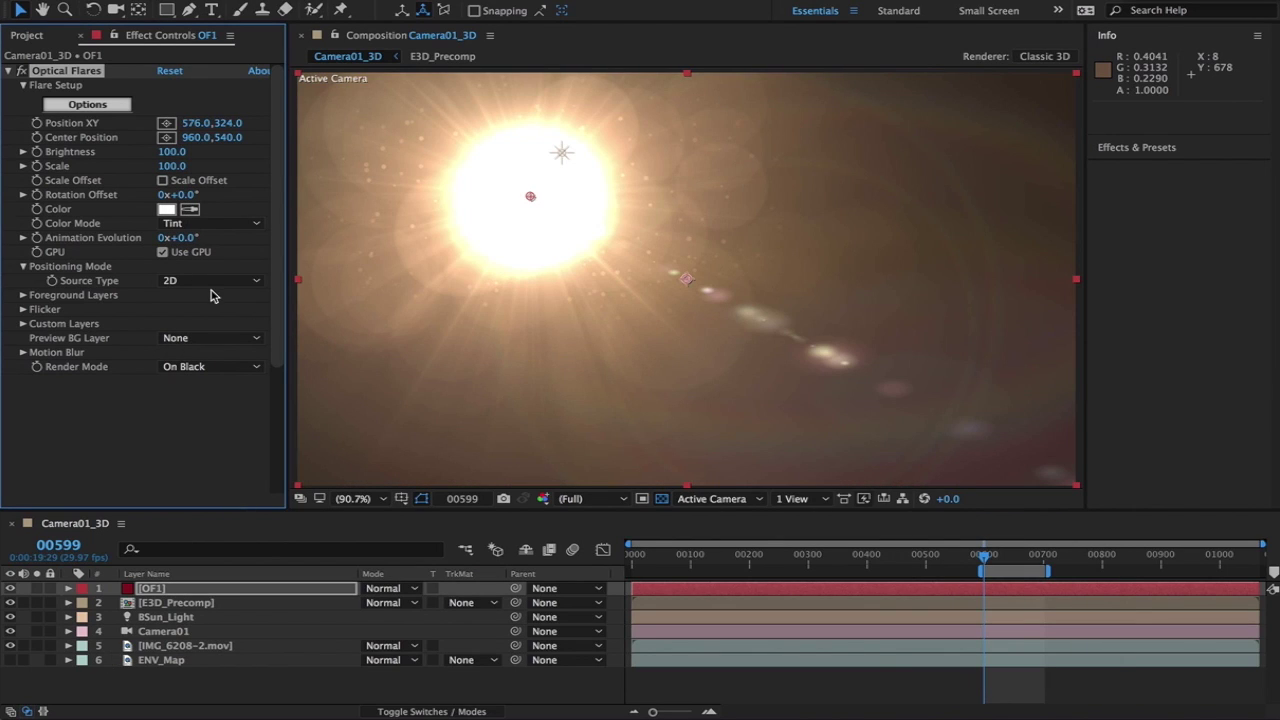
Step: Set the Optical Flares Render Mode to On Transparent and its Scale to 7
{"action": "left_click", "coordinate": [197, 368]}
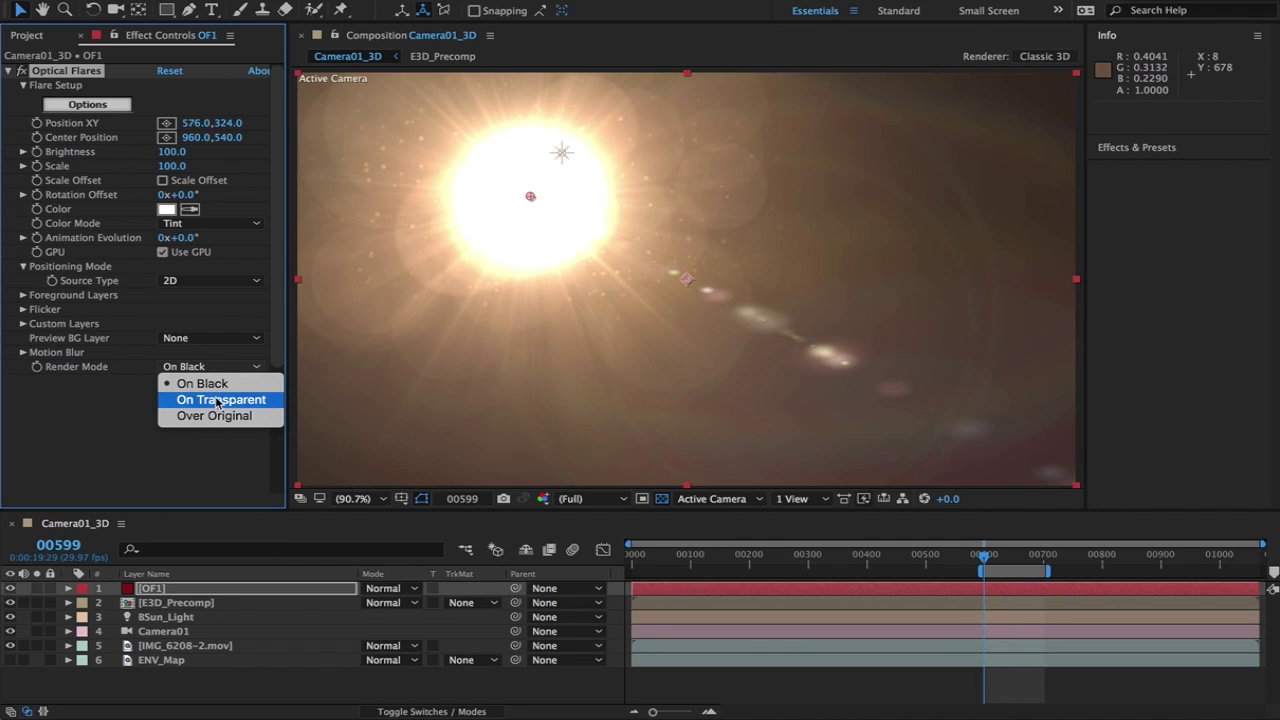
{"action": "left_click", "coordinate": [218, 400]}
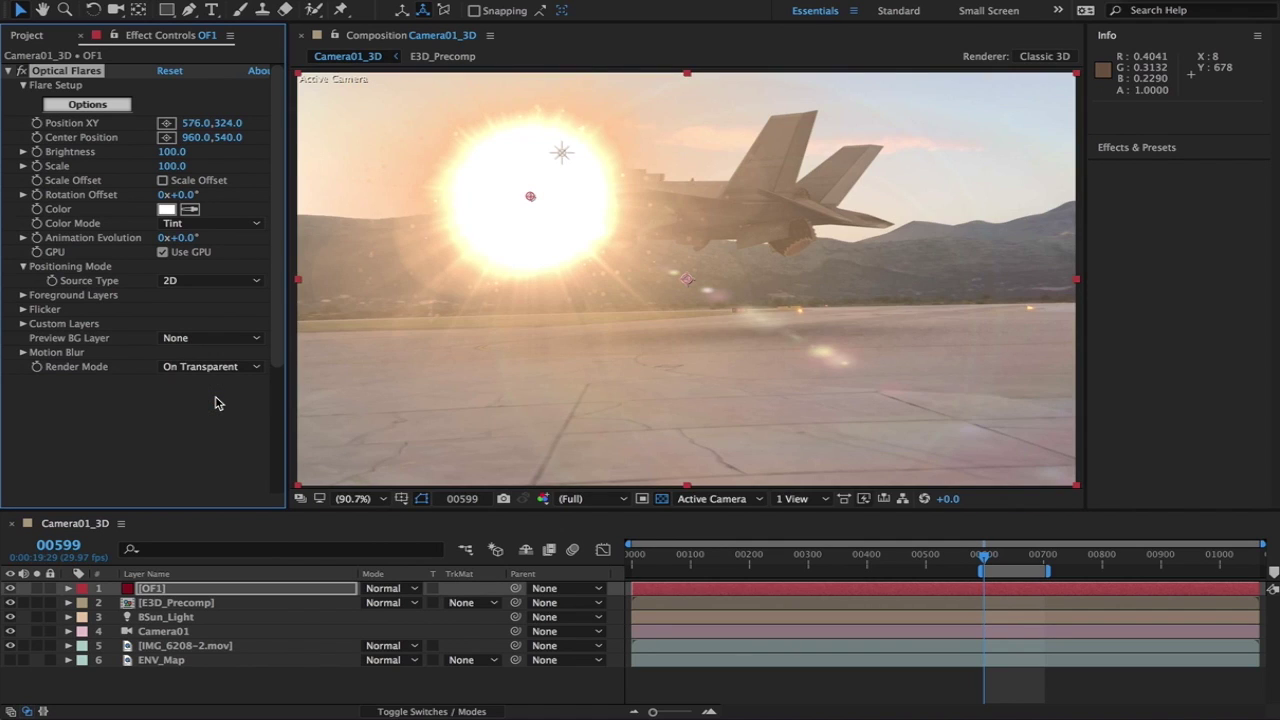
{"action": "left_click", "coordinate": [172, 166]}
{"action": "type", "text": "7"}
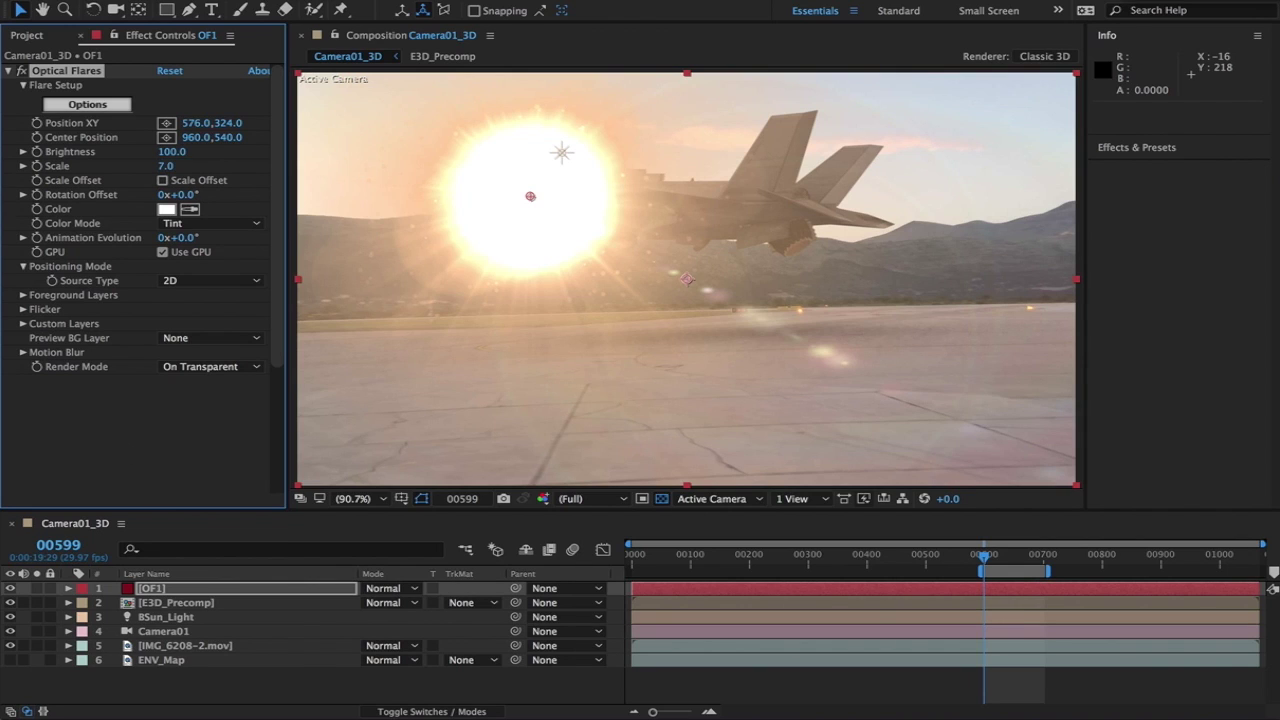
{"action": "key", "text": "Return"}
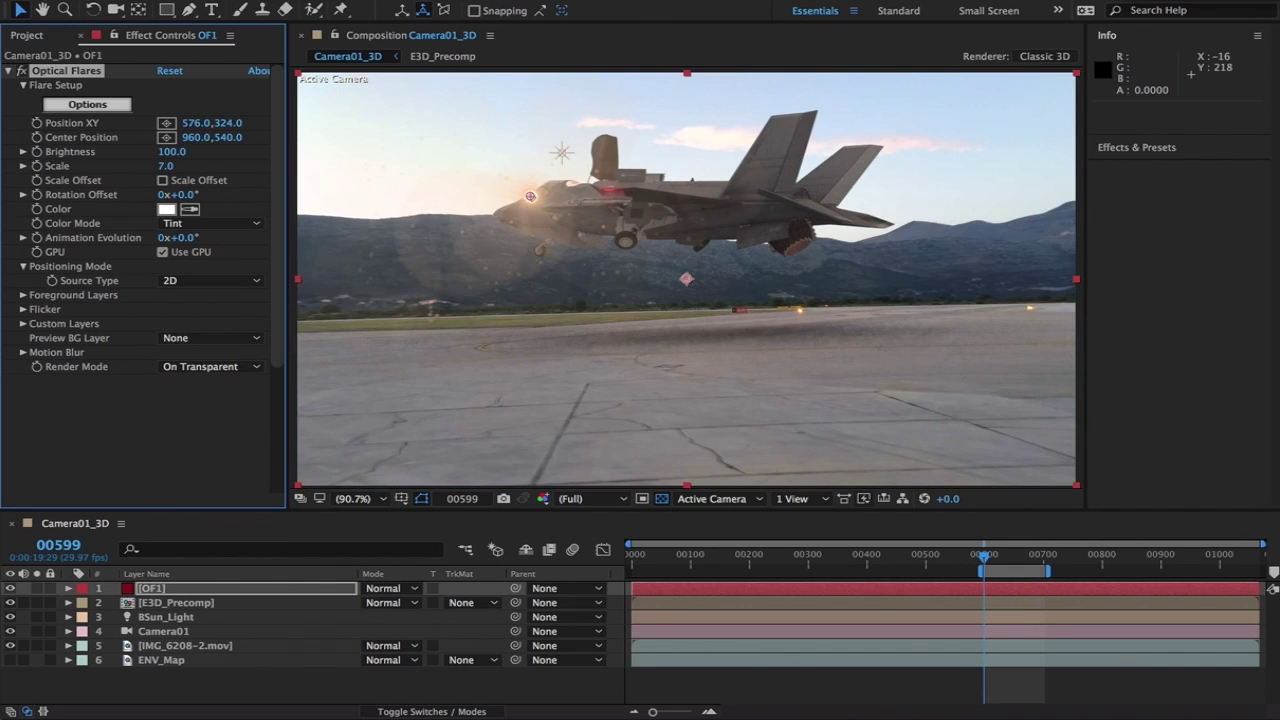
Step: Glance at the Project panel, return to OF1's effect settings, and open Source Type
{"action": "left_click", "coordinate": [42, 38]}
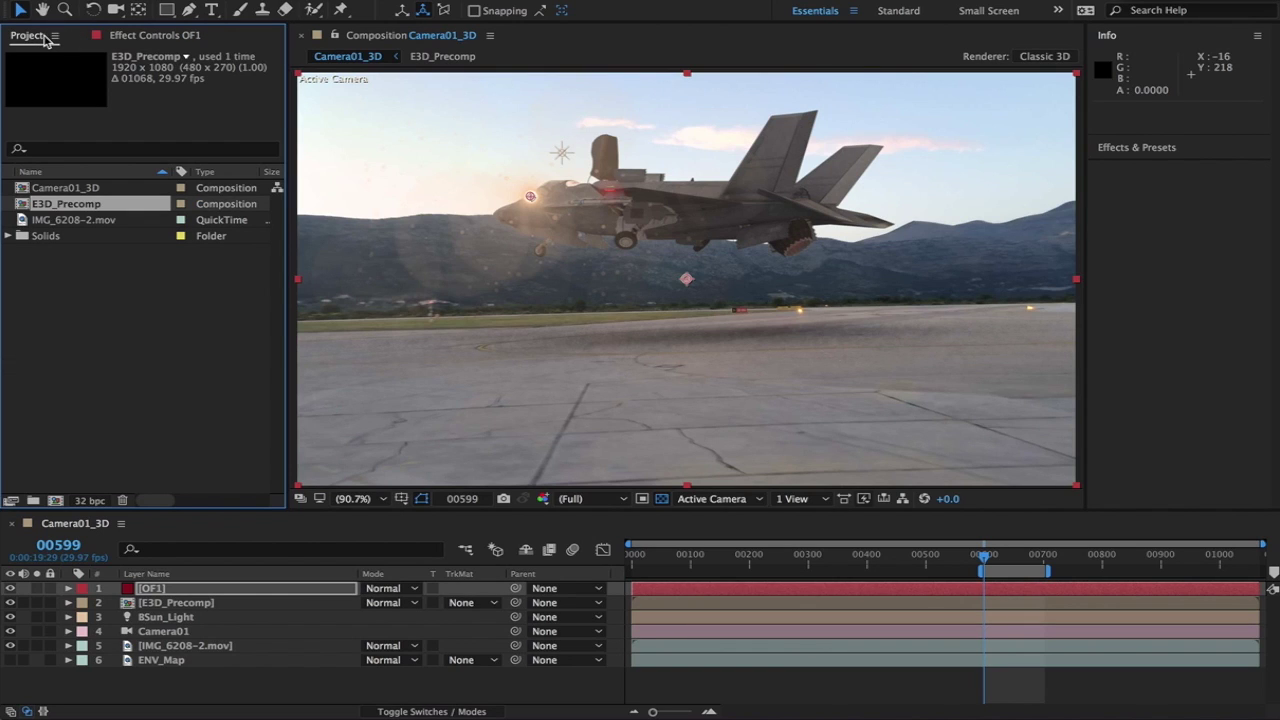
{"action": "left_click", "coordinate": [146, 36]}
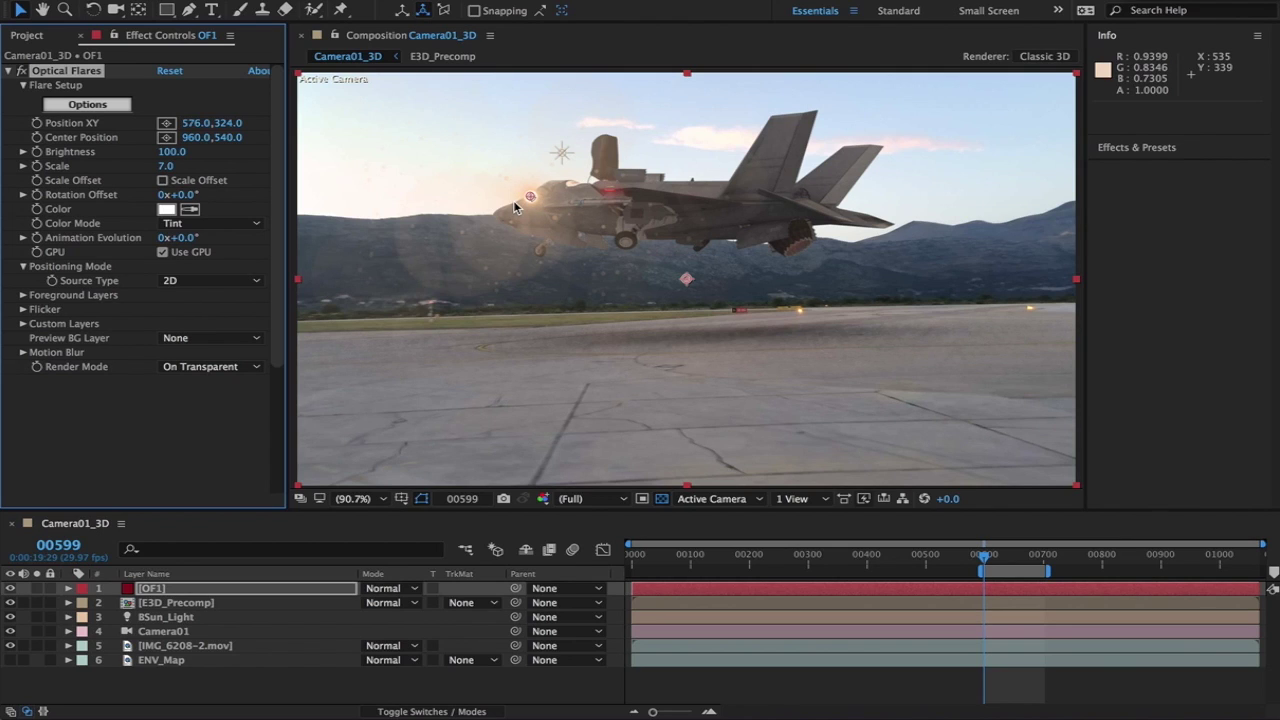
{"action": "left_click", "coordinate": [193, 284]}
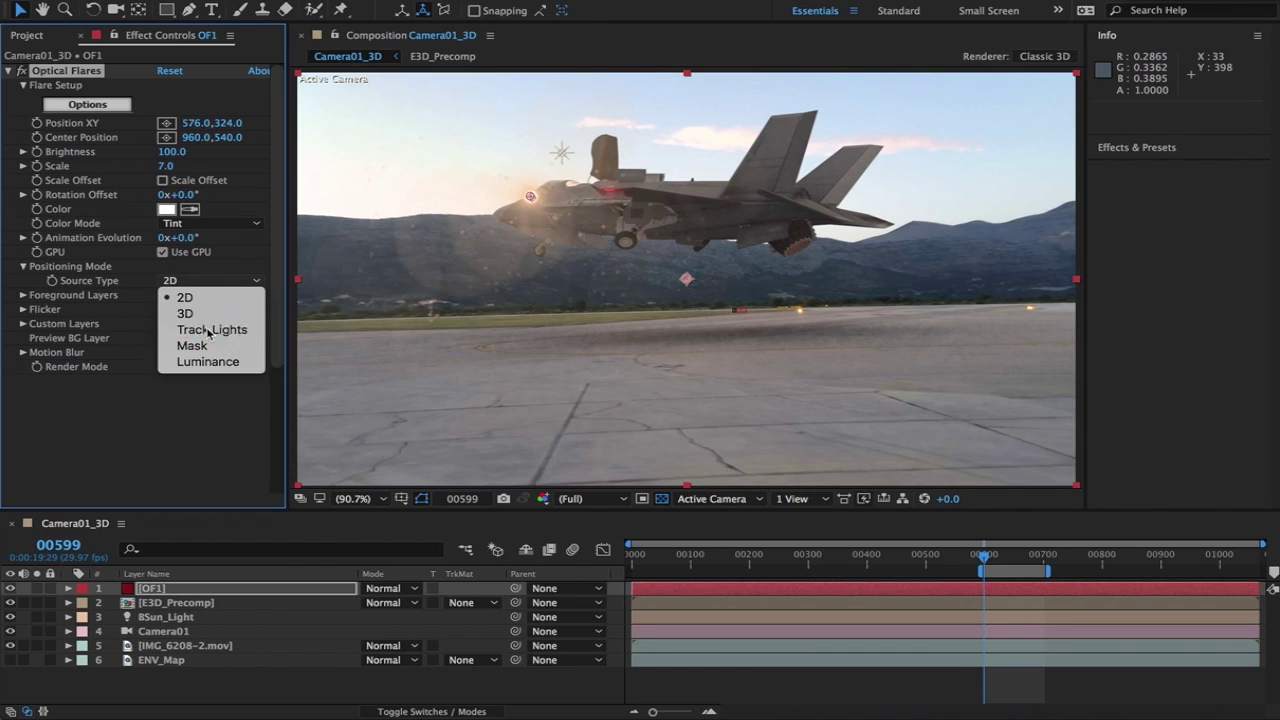
Step: Set the flare's Source Type to Track Lights
{"action": "left_click", "coordinate": [209, 330]}
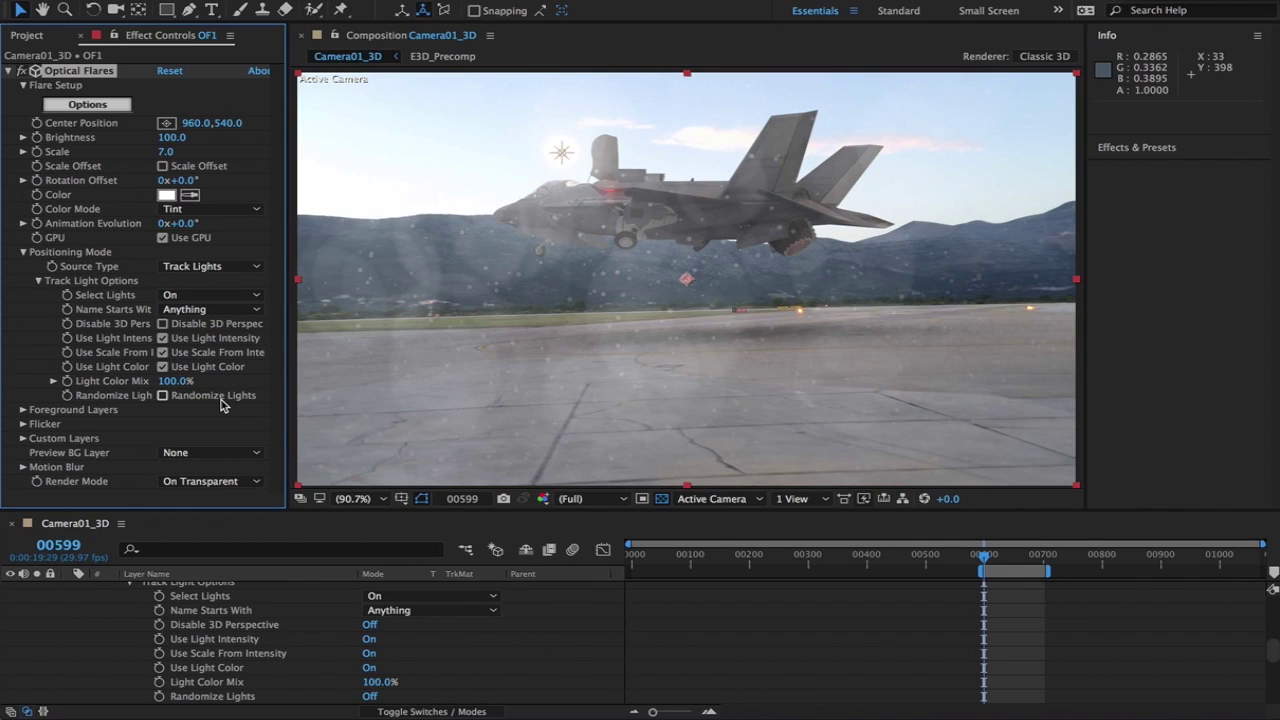
{"action": "scroll", "coordinate": [183, 628], "scroll_direction": "up", "scroll_amount": 5}
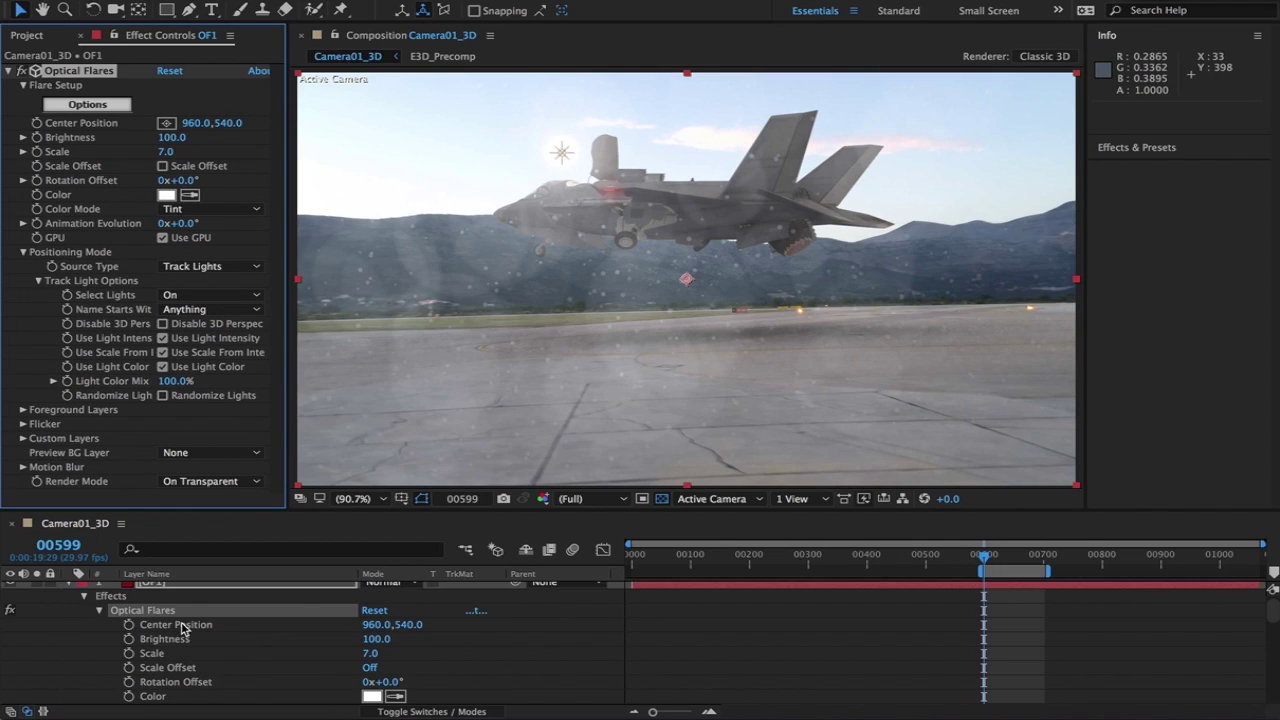
{"action": "left_click", "coordinate": [69, 590]}
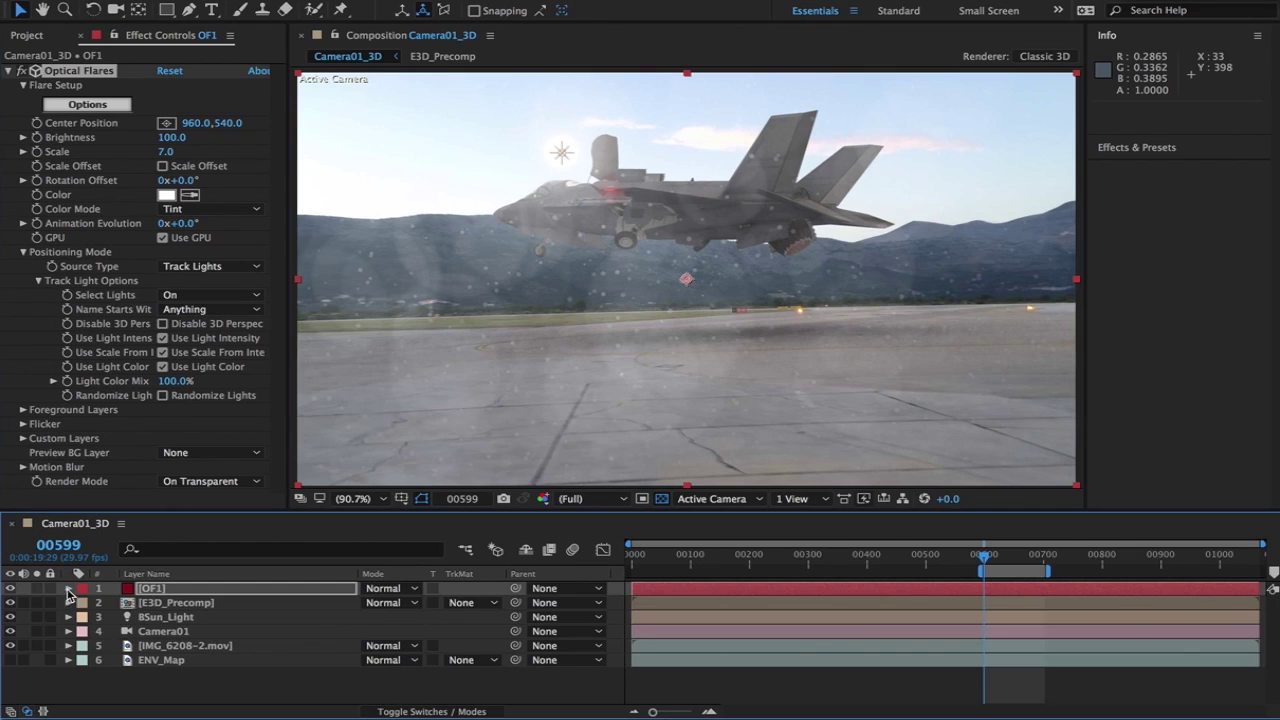
Step: Check the sun light's name, then track only lights whose names start with B
{"action": "left_click", "coordinate": [183, 620]}
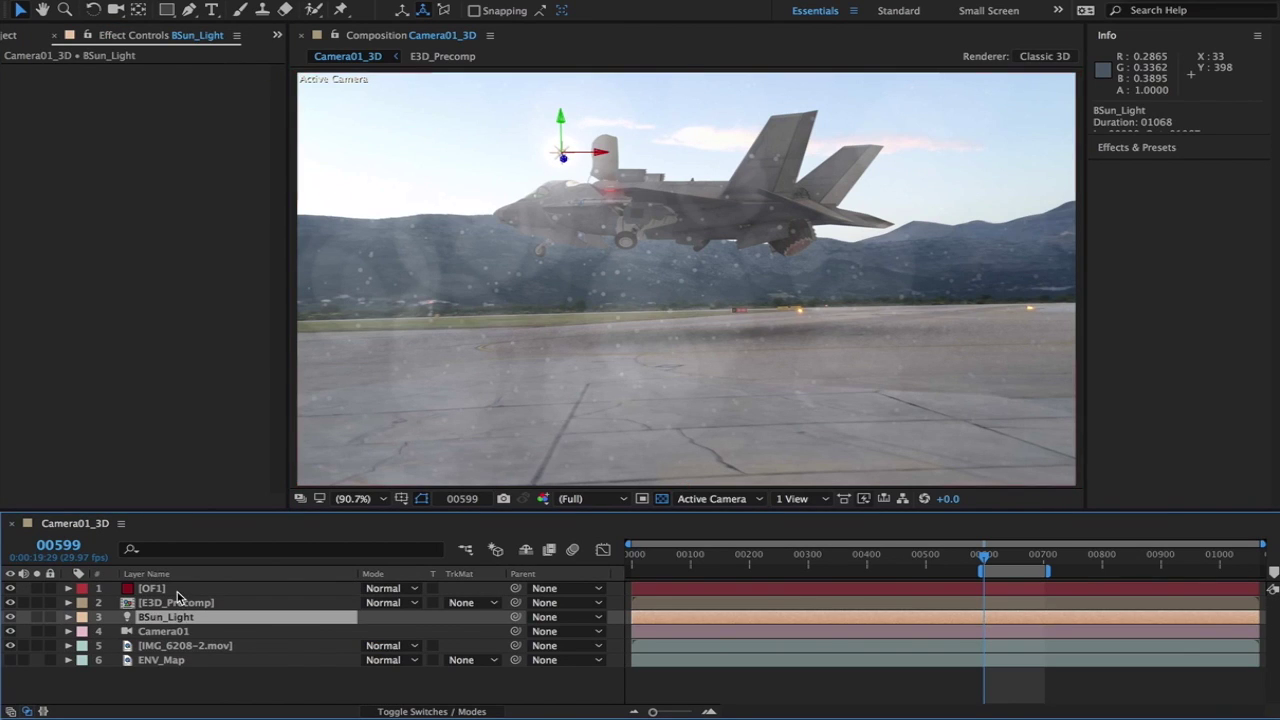
{"action": "left_click", "coordinate": [178, 590]}
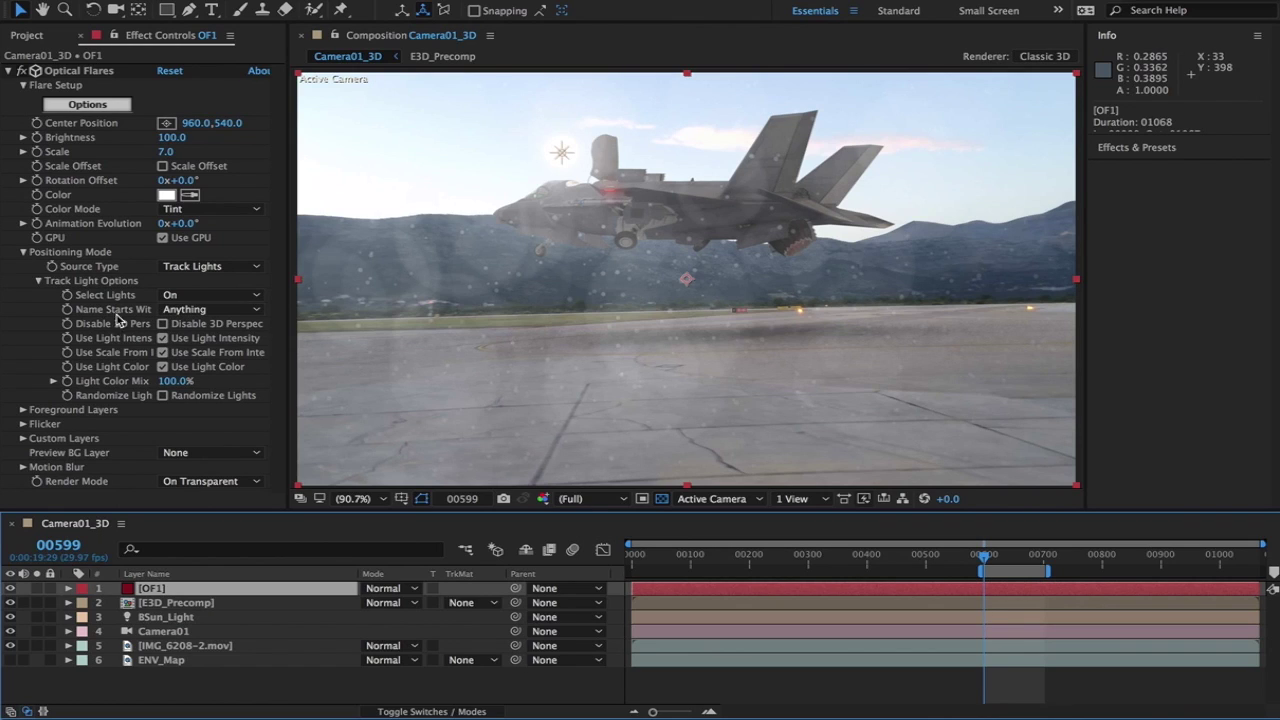
{"action": "left_click", "coordinate": [187, 310]}
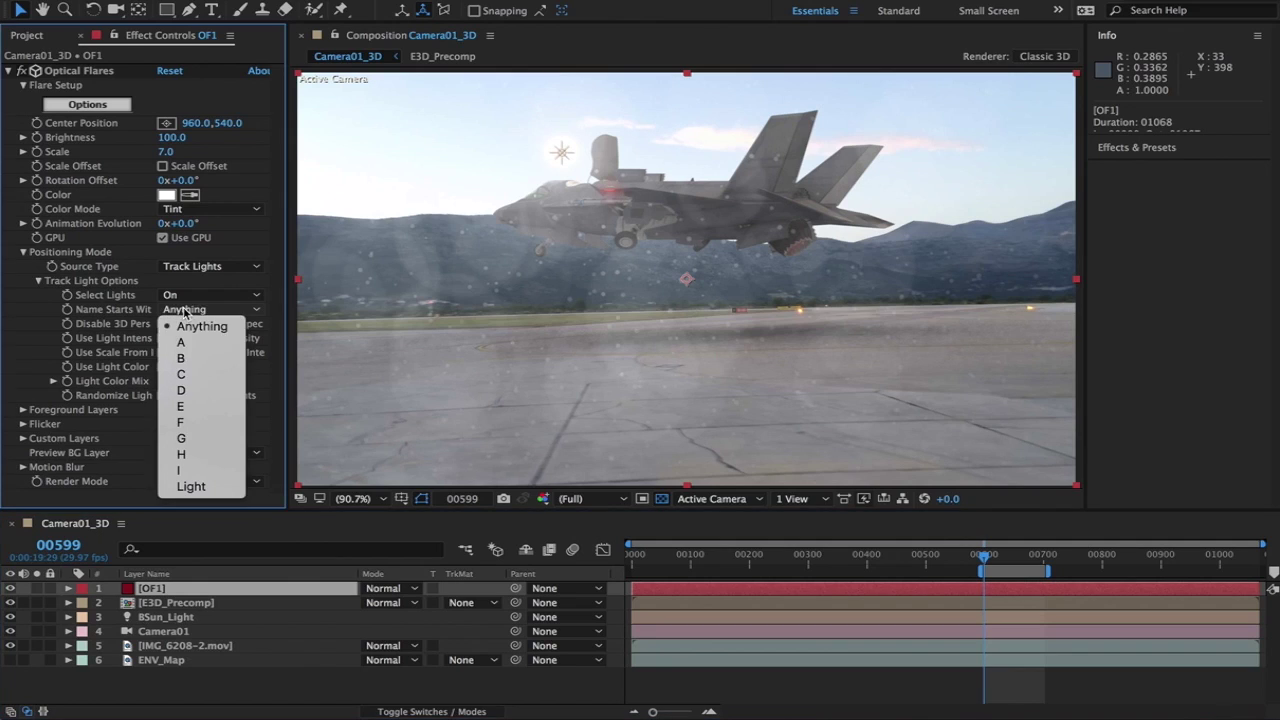
{"action": "left_click", "coordinate": [197, 359]}
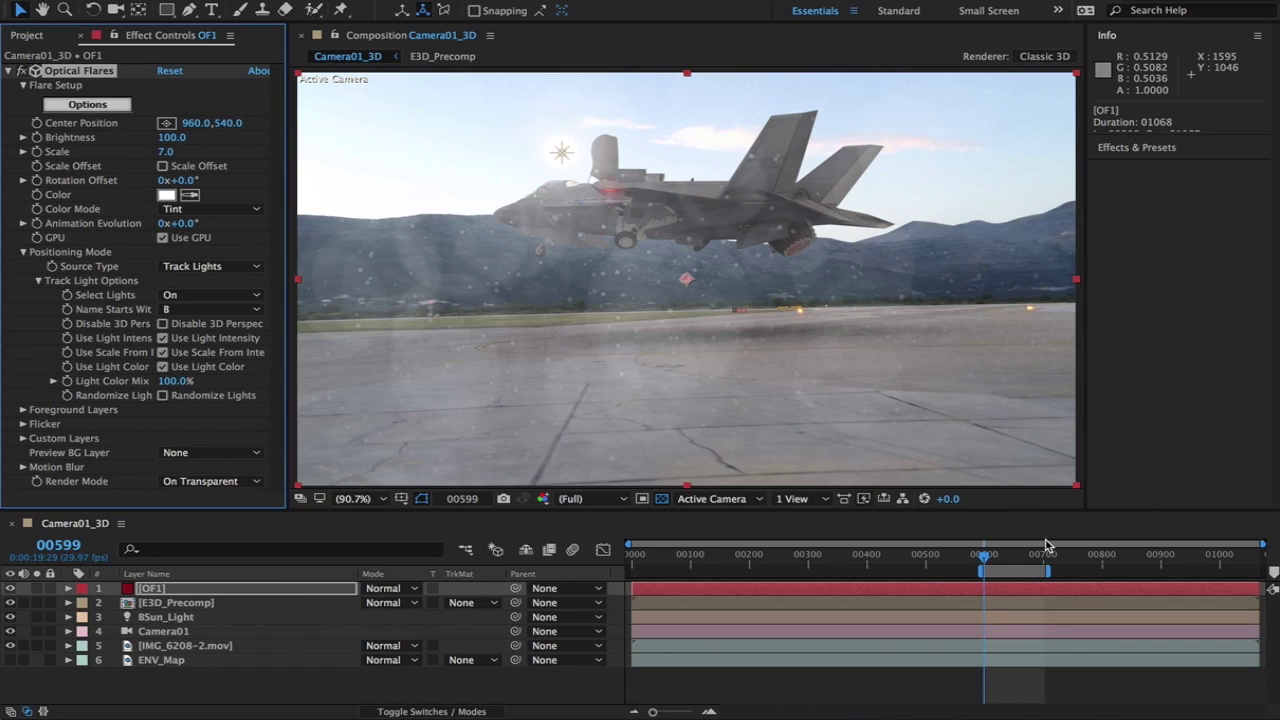
Step: At frame 00626, set foreground Layer 1's Source Layer to 2. E3D_Precomp
{"action": "left_click", "coordinate": [1002, 559]}
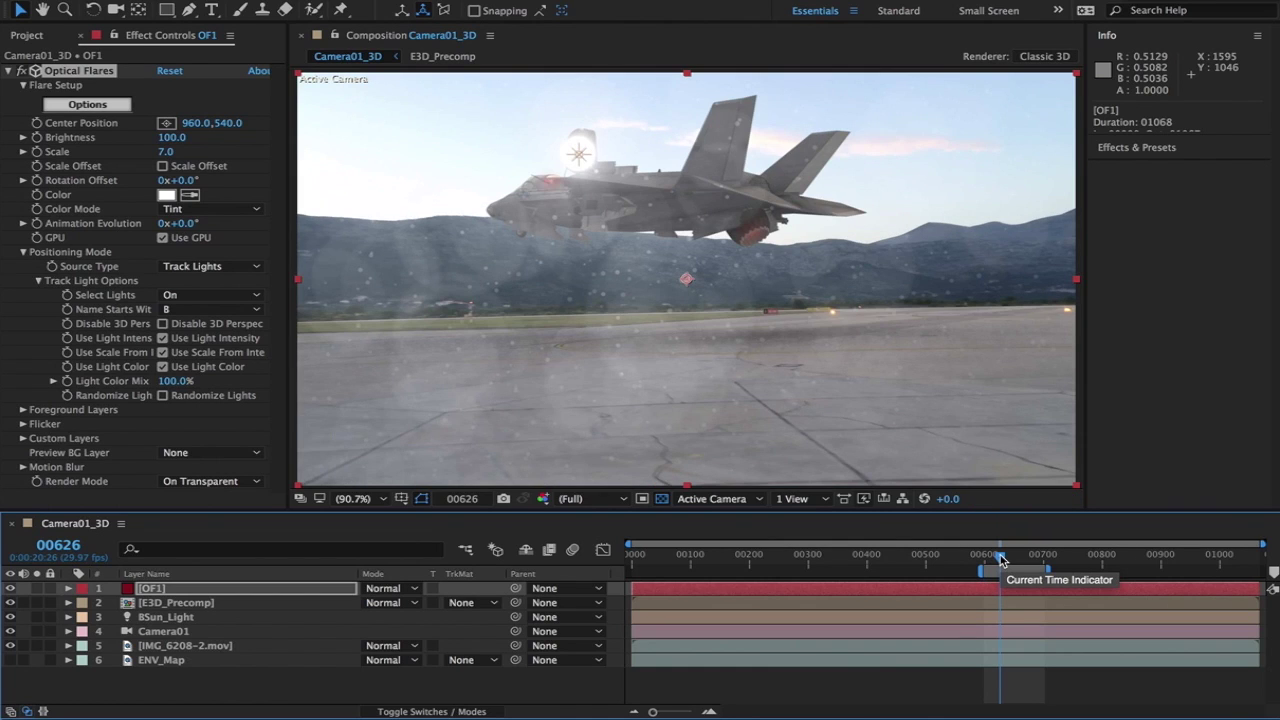
{"action": "left_click", "coordinate": [24, 411]}
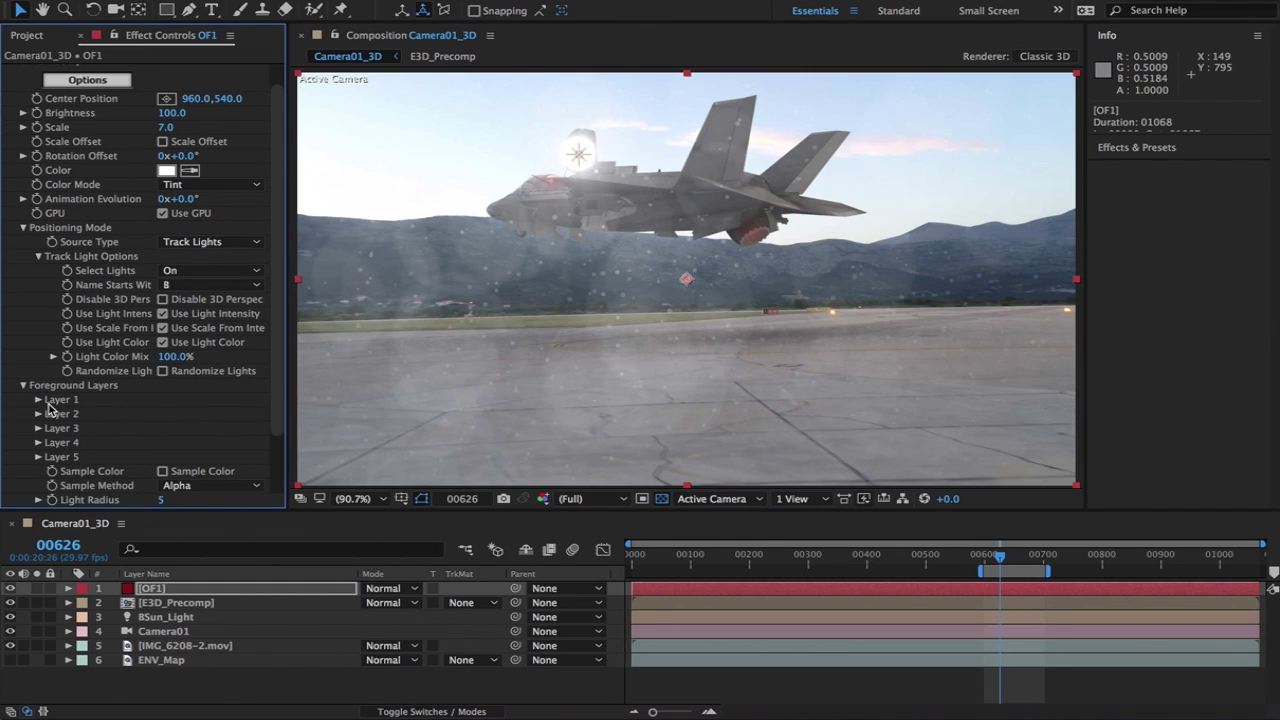
{"action": "left_click", "coordinate": [39, 399]}
{"action": "left_click", "coordinate": [207, 414]}
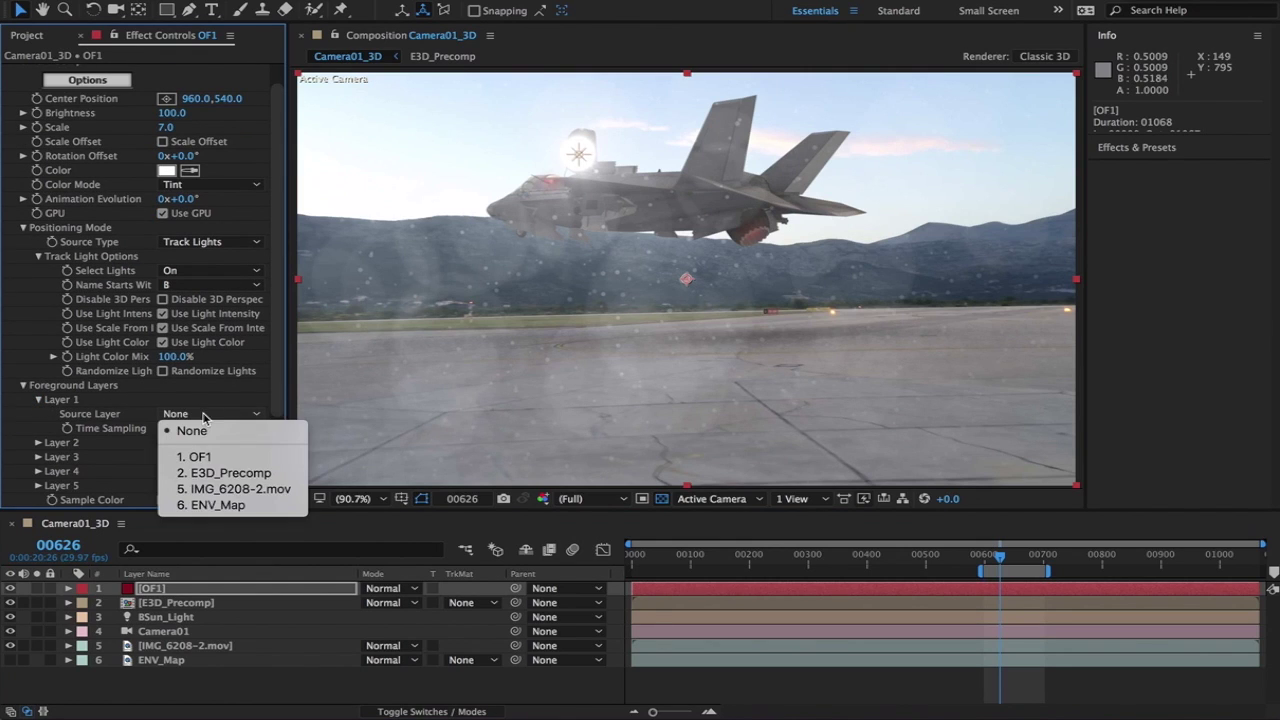
{"action": "left_click", "coordinate": [219, 470]}
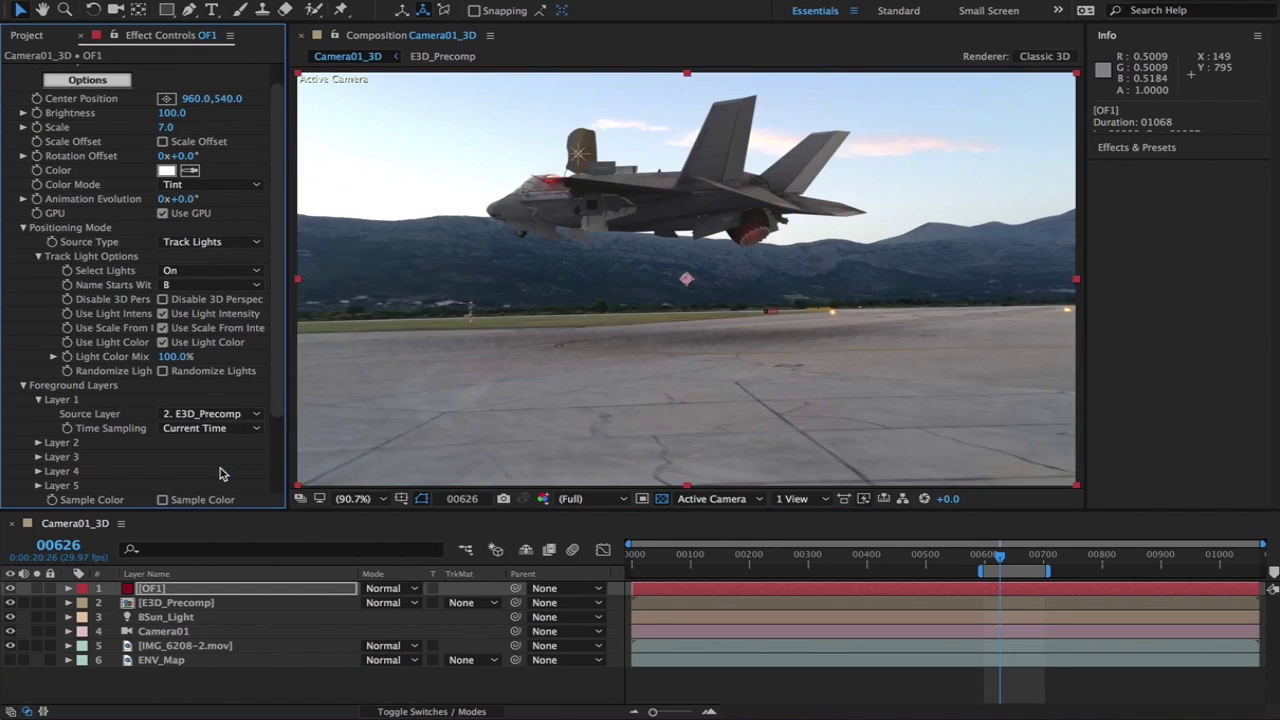
{"action": "left_click", "coordinate": [24, 385]}
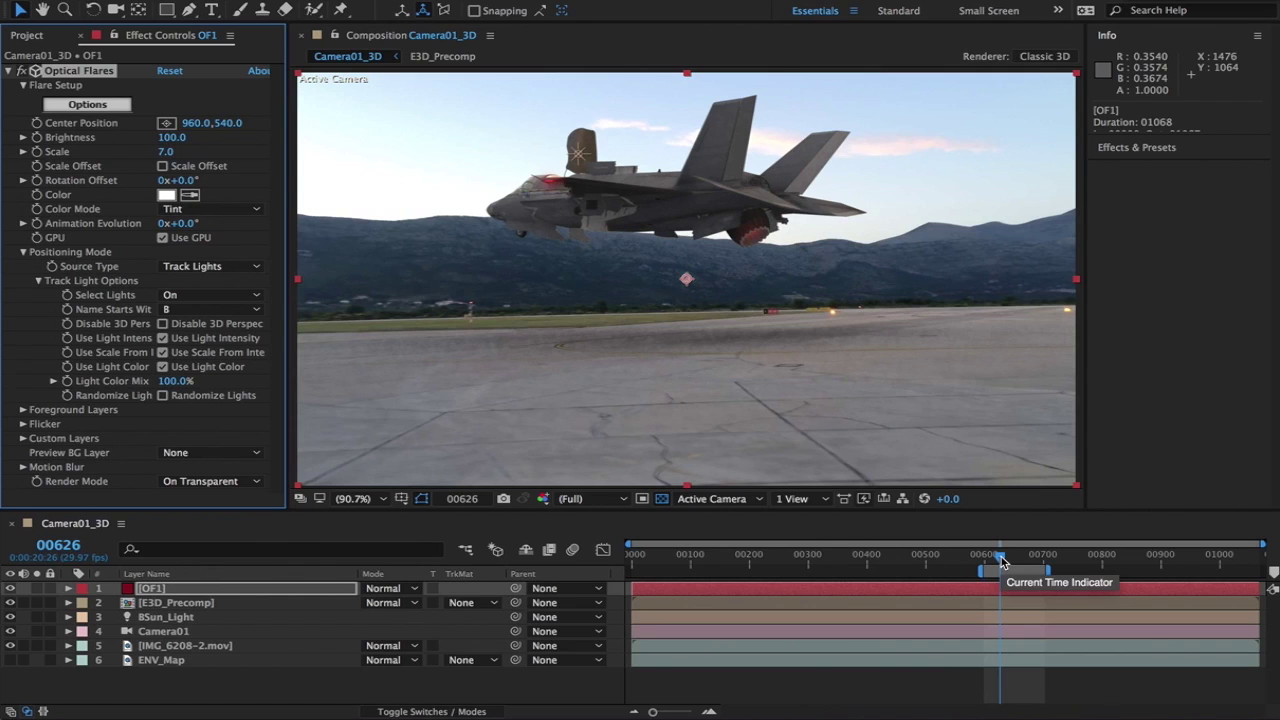
Step: Preview from frame 00600 and scrub near 00635 to check the flare hides behind the jet
{"action": "left_click_drag", "start_coordinate": [1002, 562], "coordinate": [983, 562]}
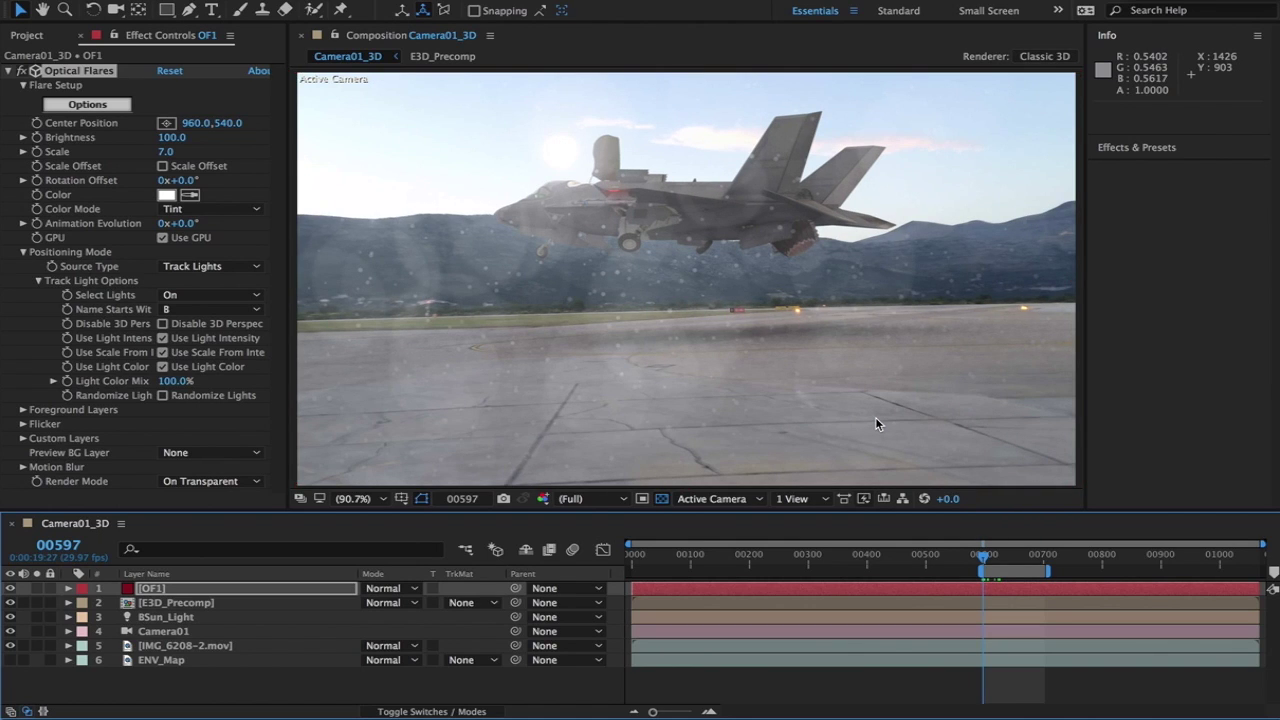
{"action": "key", "text": "space"}
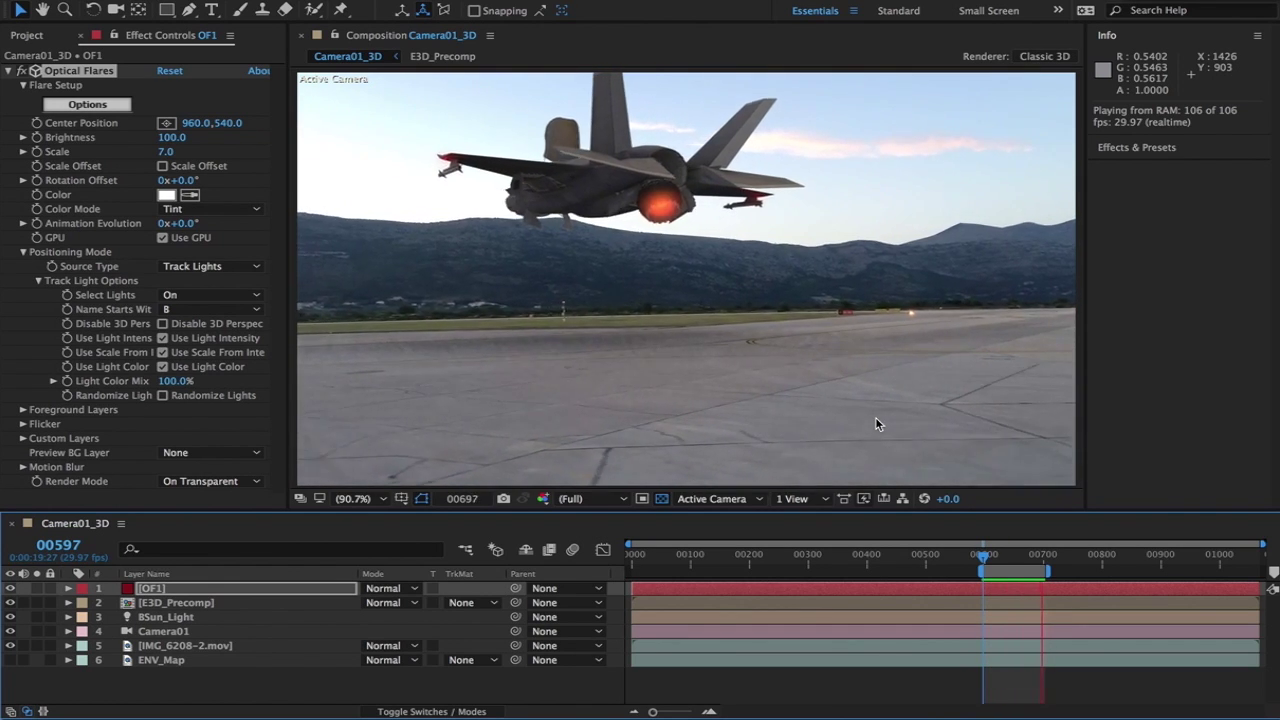
{"action": "left_click", "coordinate": [985, 558]}
{"action": "mouse_move", "coordinate": [985, 566]}
{"action": "left_mouse_down"}
{"action": "mouse_move", "coordinate": [1043, 560]}
{"action": "mouse_move", "coordinate": [985, 566]}
{"action": "left_mouse_up"}
{"action": "key", "text": "Page_Up"}
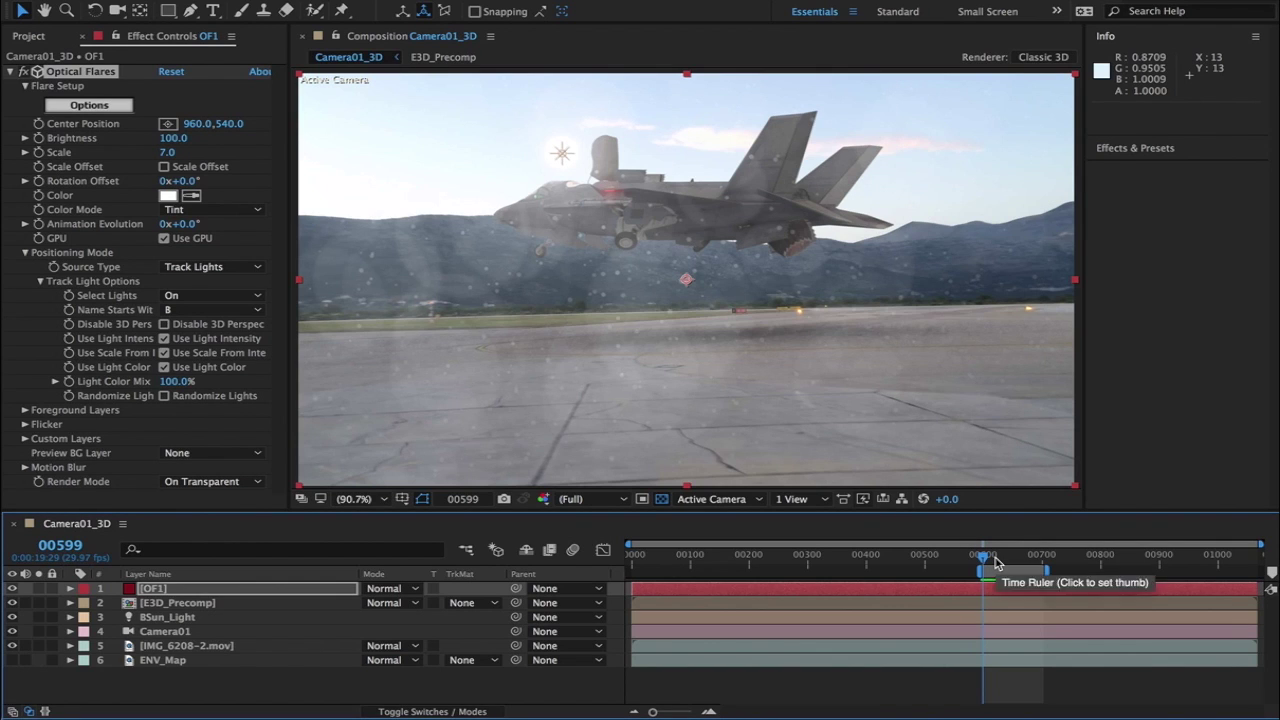
Step: Scrub past frame 00621 and move the OF1 layer below E3D_Precomp
{"action": "left_click", "coordinate": [995, 560]}
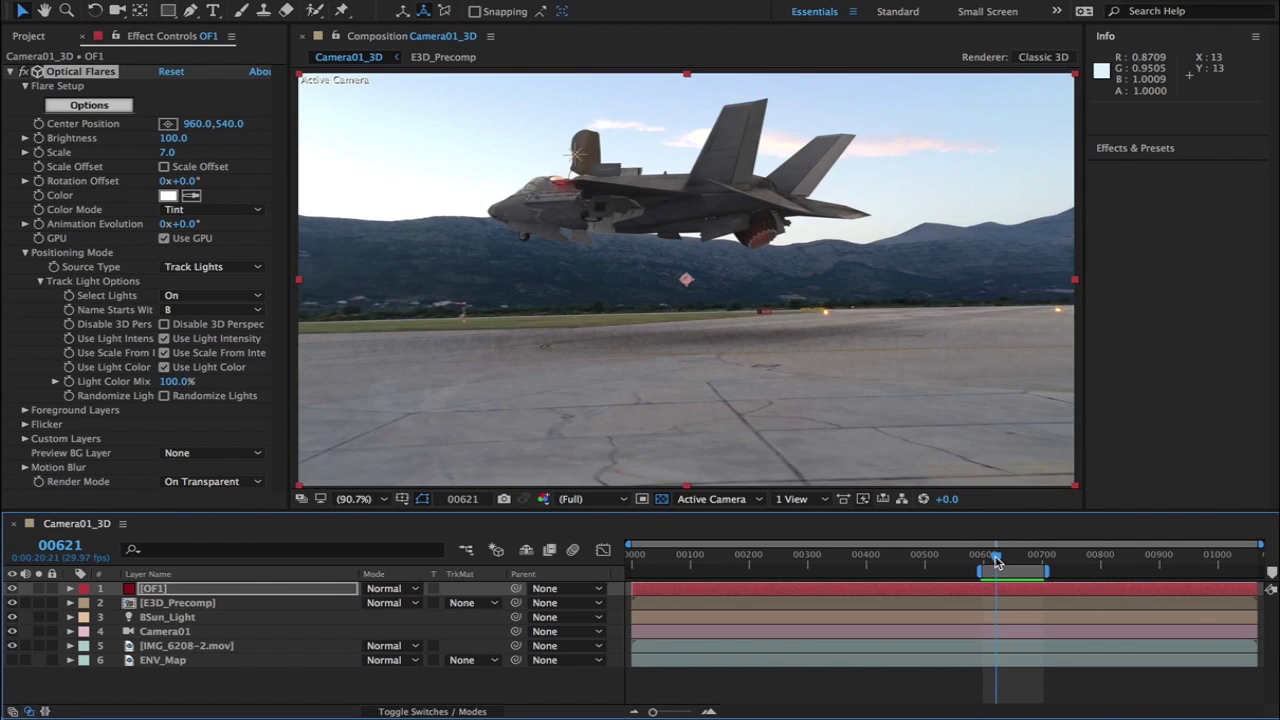
{"action": "left_click_drag", "start_coordinate": [995, 560], "coordinate": [1009, 562]}
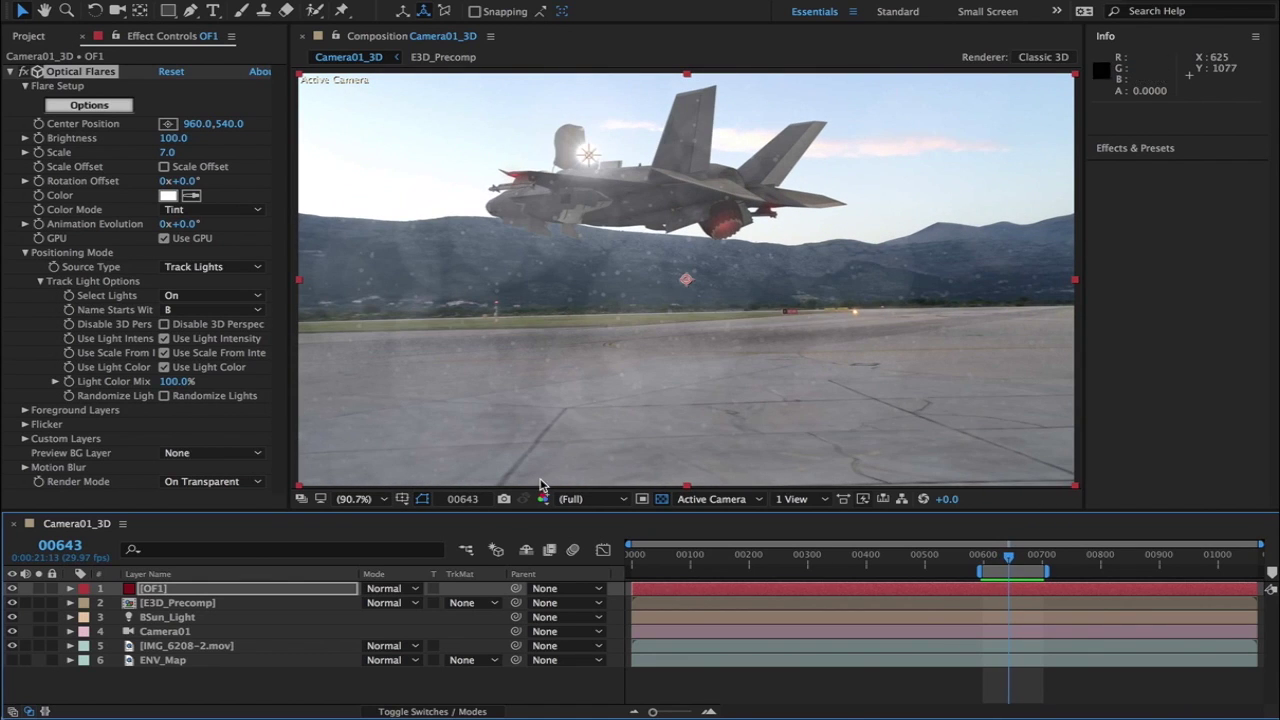
{"action": "left_click", "coordinate": [197, 592]}
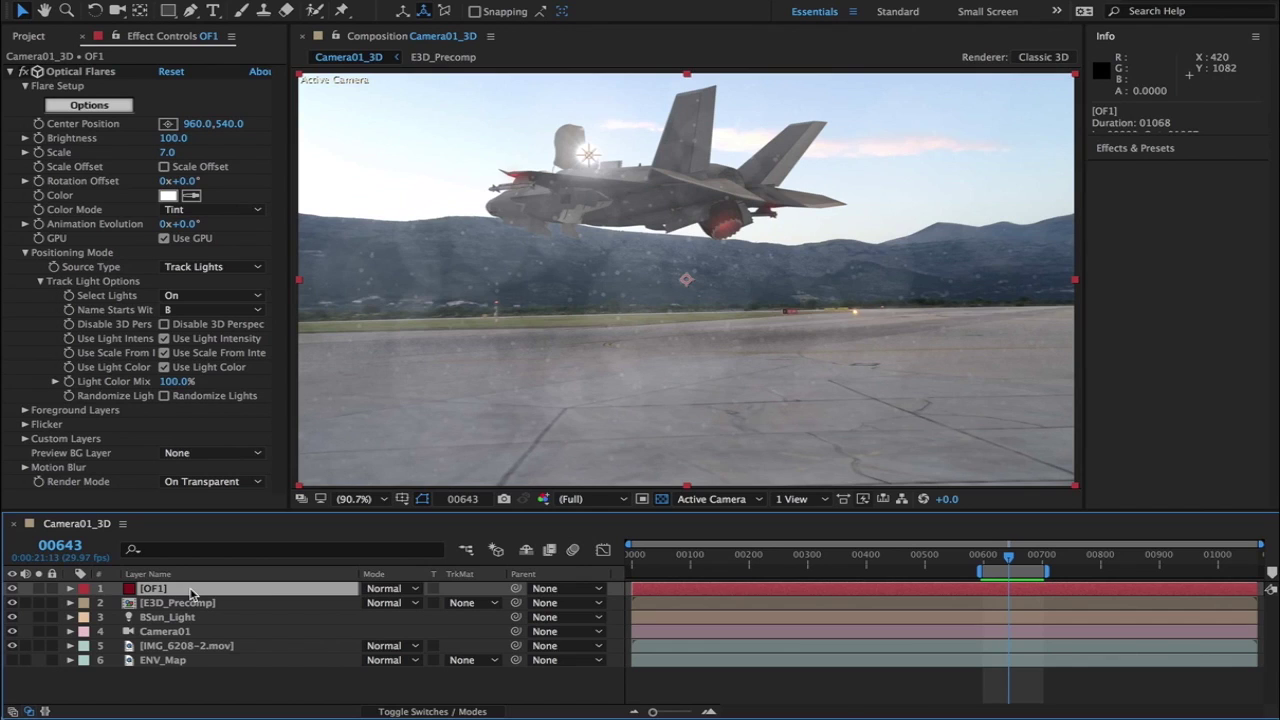
{"action": "left_click_drag", "start_coordinate": [192, 592], "coordinate": [192, 612]}
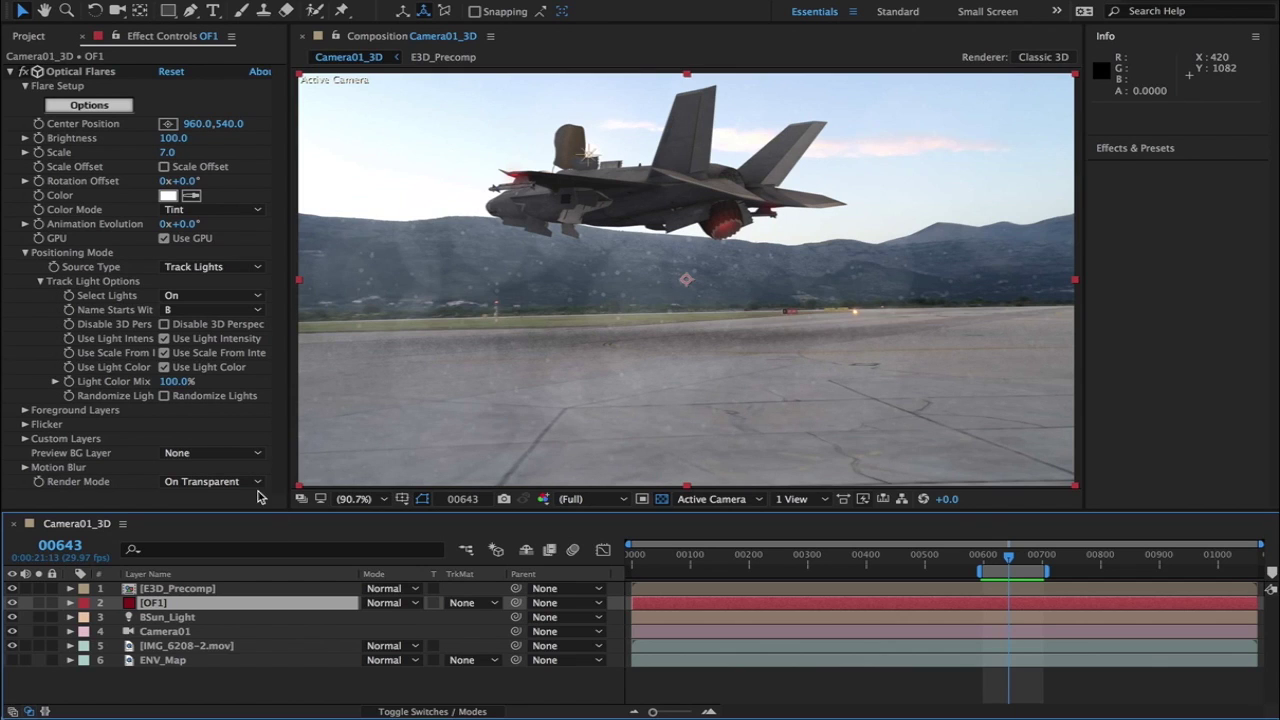
Step: Set OF1's foreground Layer 1 Source Layer to None and collapse Foreground Layers
{"action": "left_click", "coordinate": [26, 412]}
{"action": "scroll", "coordinate": [27, 416], "scroll_direction": "down", "scroll_amount": 2}
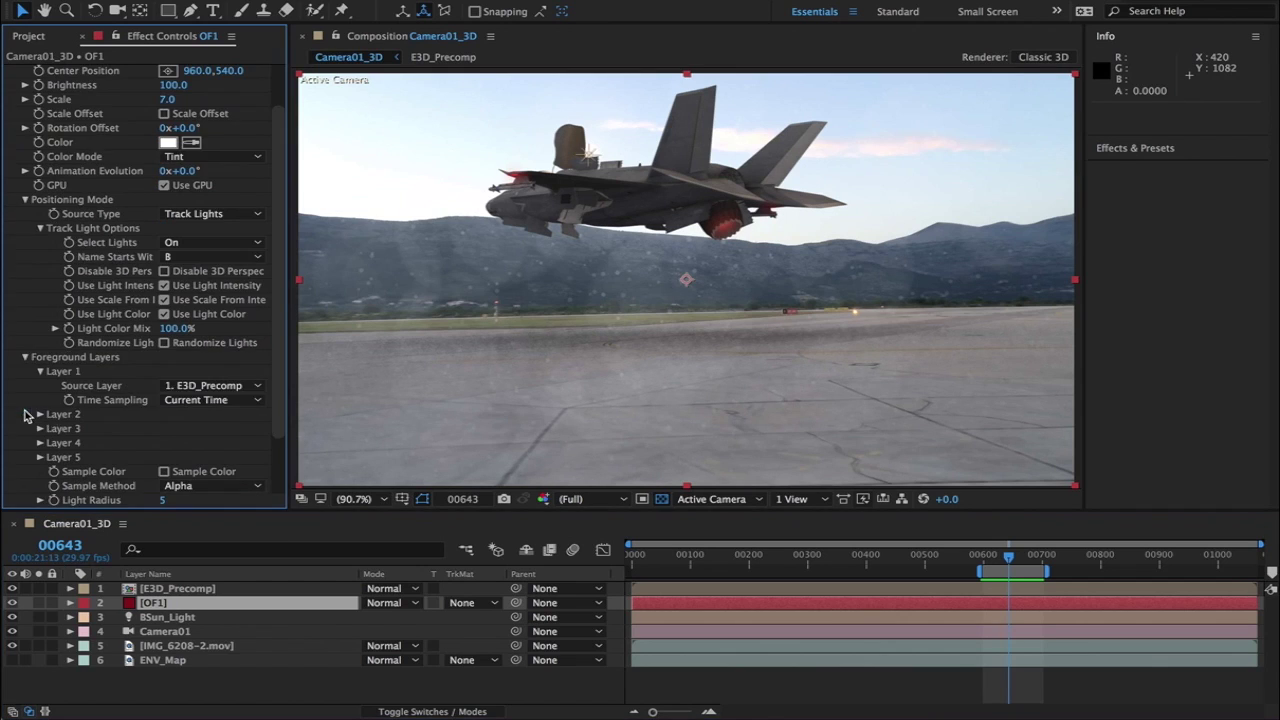
{"action": "left_click", "coordinate": [208, 386]}
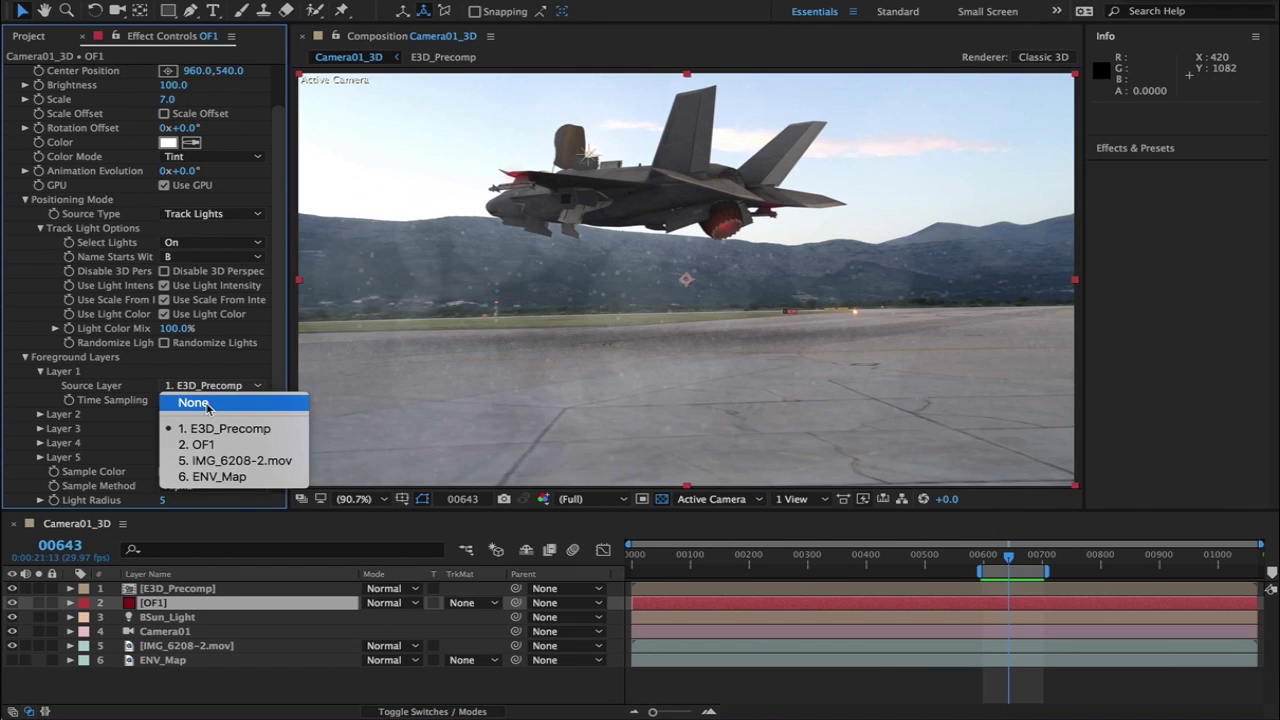
{"action": "left_click", "coordinate": [200, 402]}
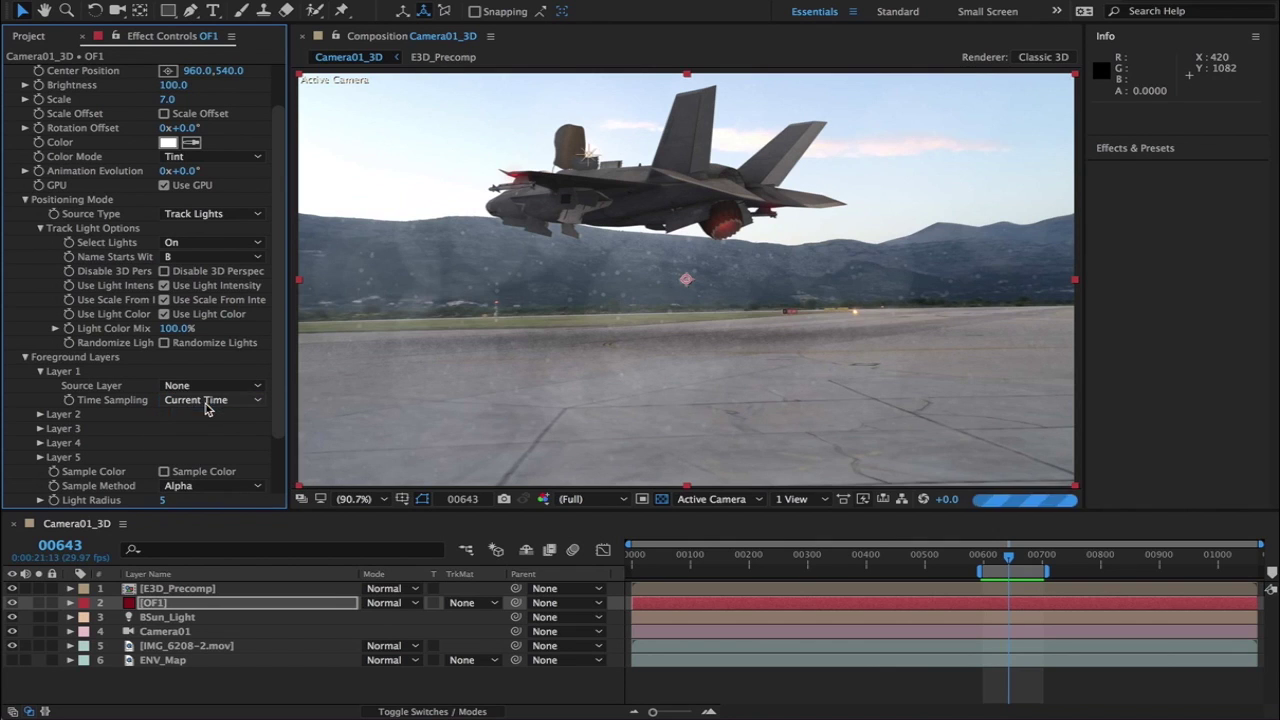
{"action": "left_click", "coordinate": [26, 359]}
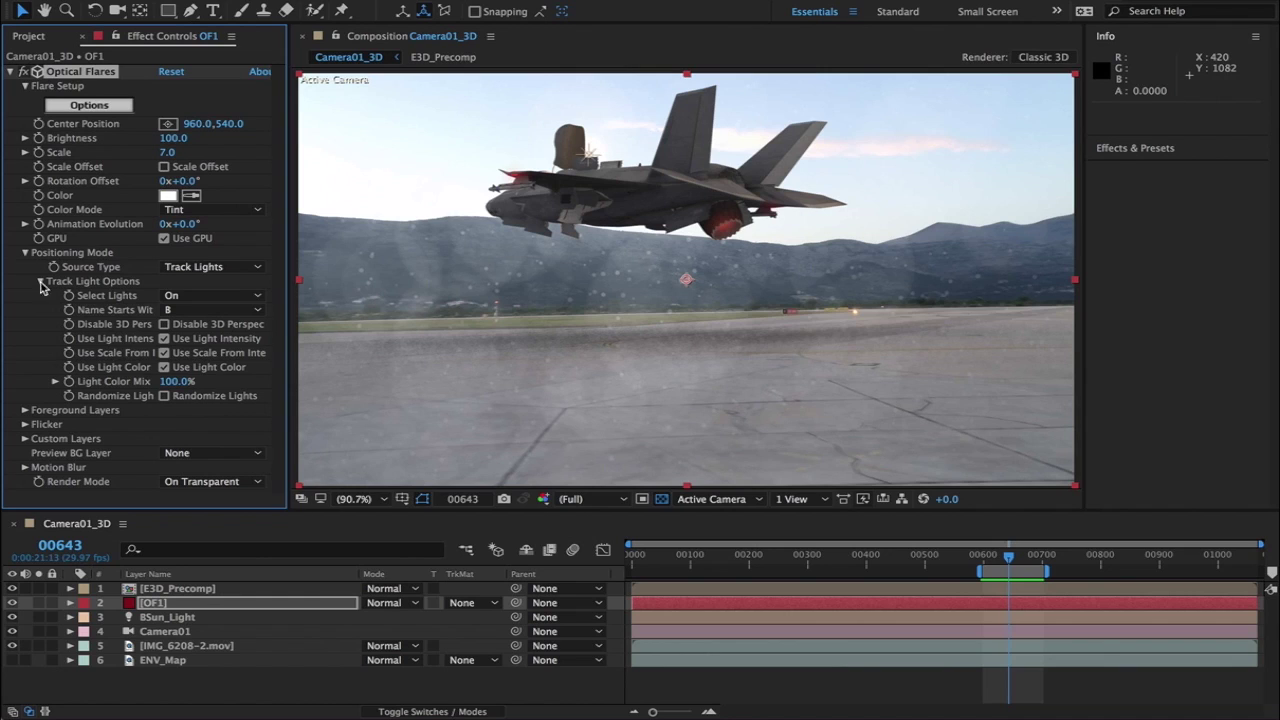
{"action": "left_click", "coordinate": [209, 604]}
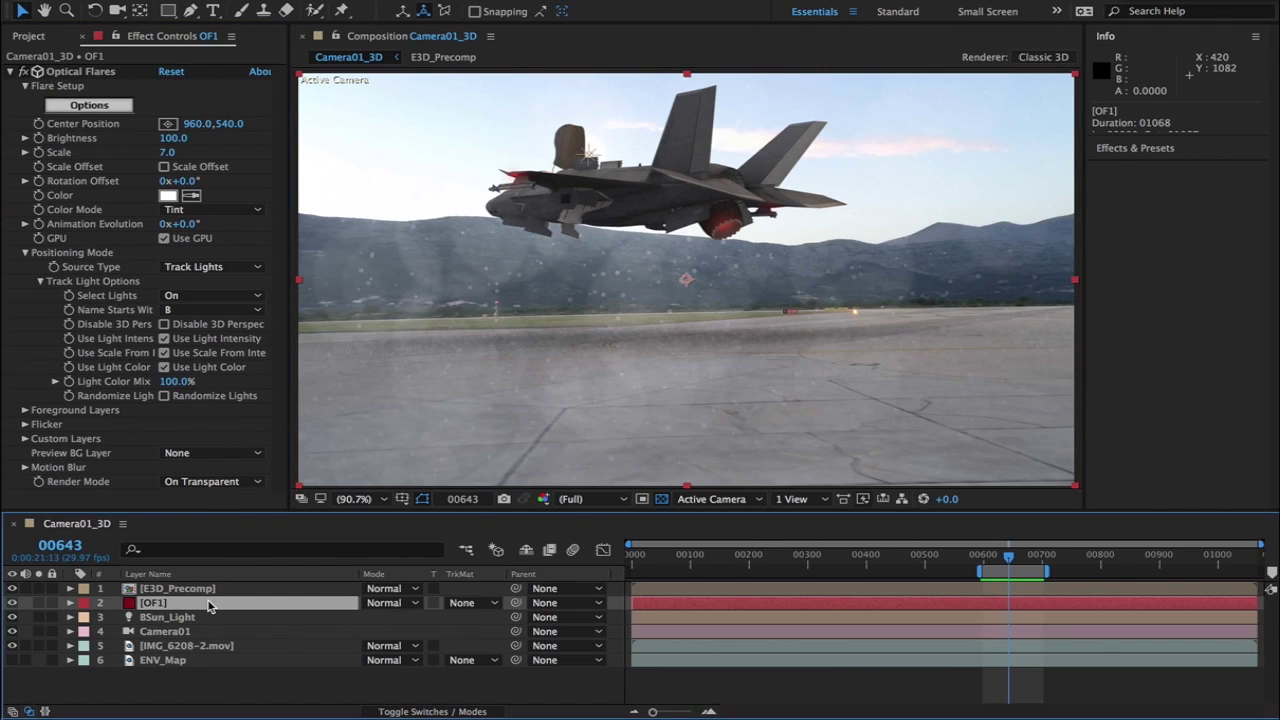
Step: Duplicate the OF1 flare, move the copy to the top, and set Foreground Layer source to E3D_Precomp
{"action": "key", "text": "ctrl+d"}
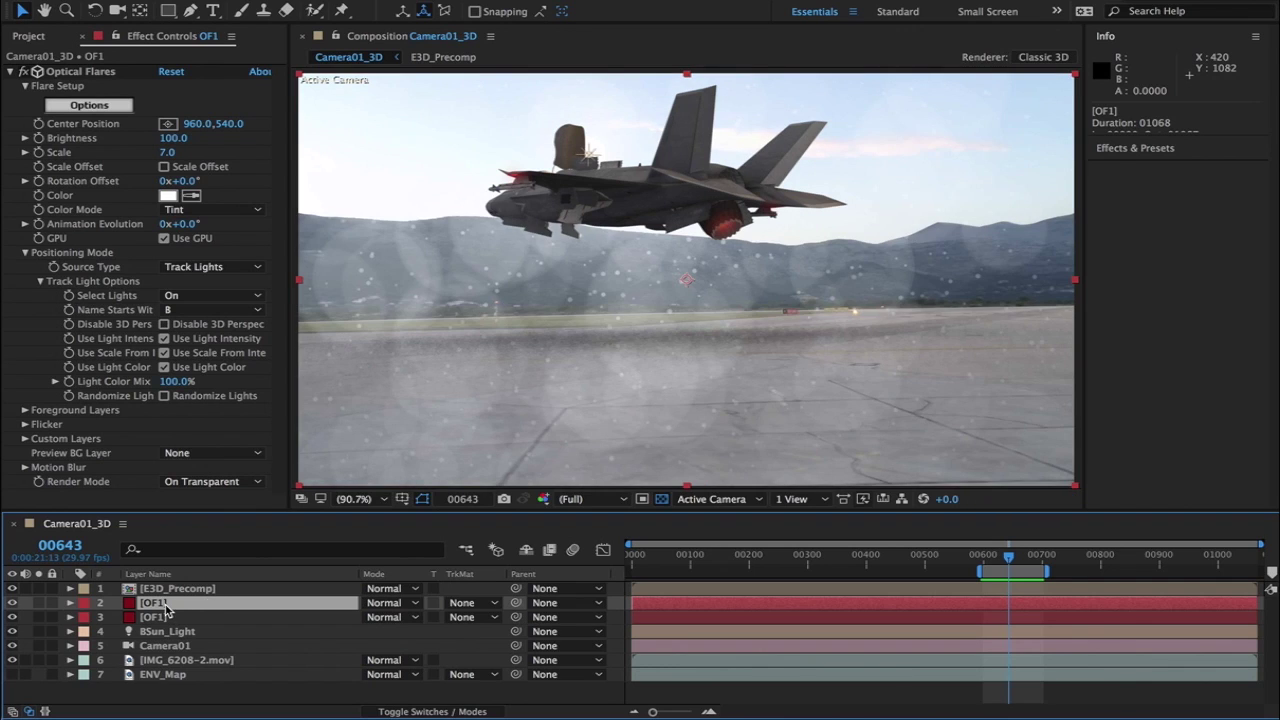
{"action": "left_click_drag", "start_coordinate": [167, 610], "coordinate": [170, 592]}
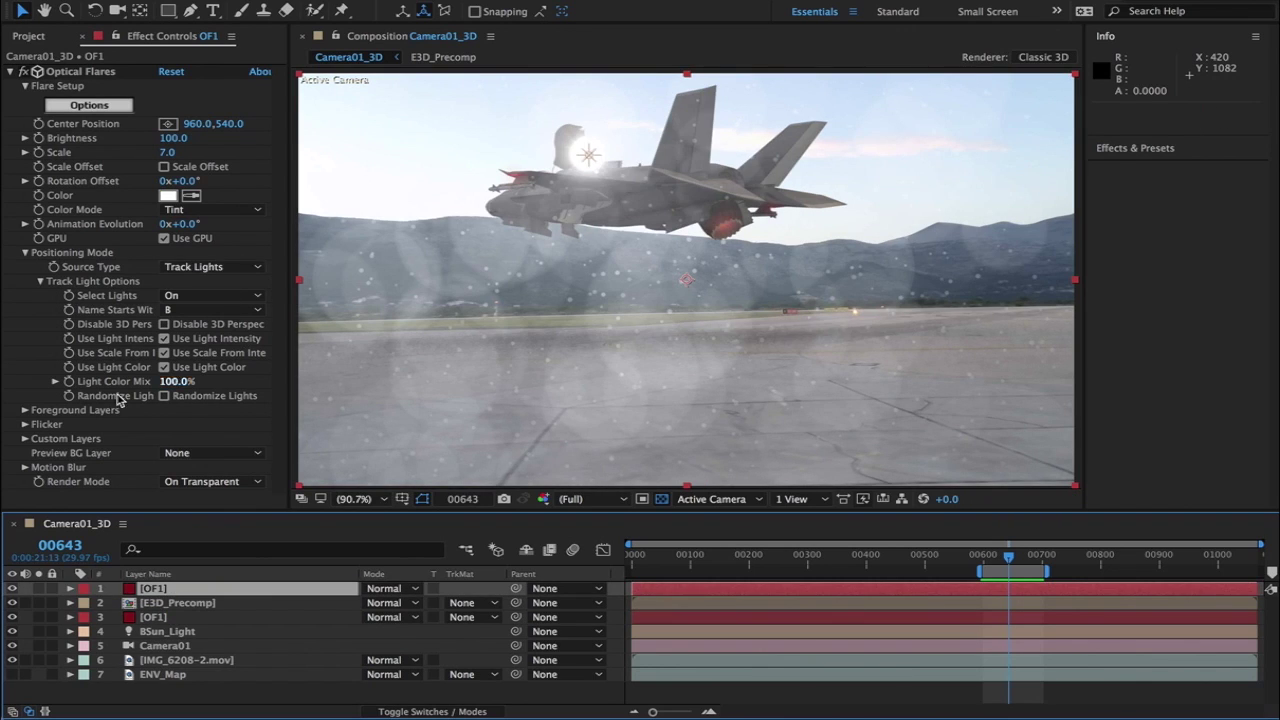
{"action": "left_click", "coordinate": [25, 410]}
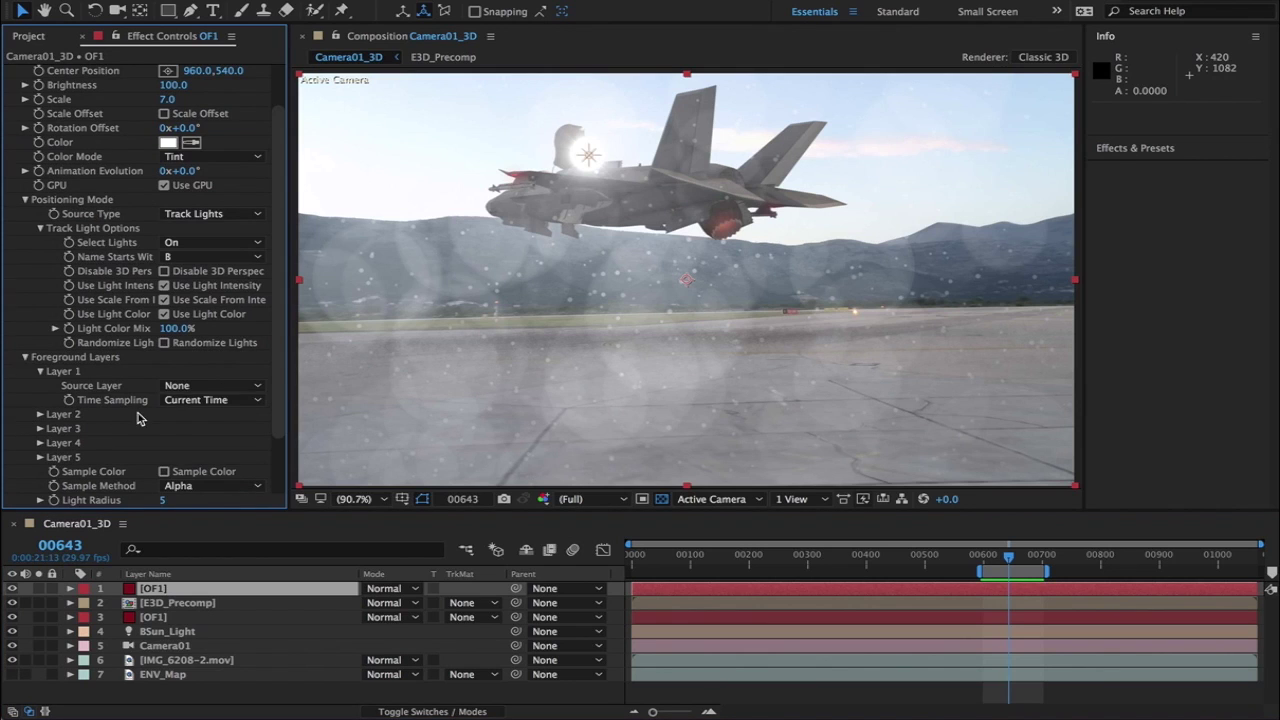
{"action": "left_click", "coordinate": [221, 386]}
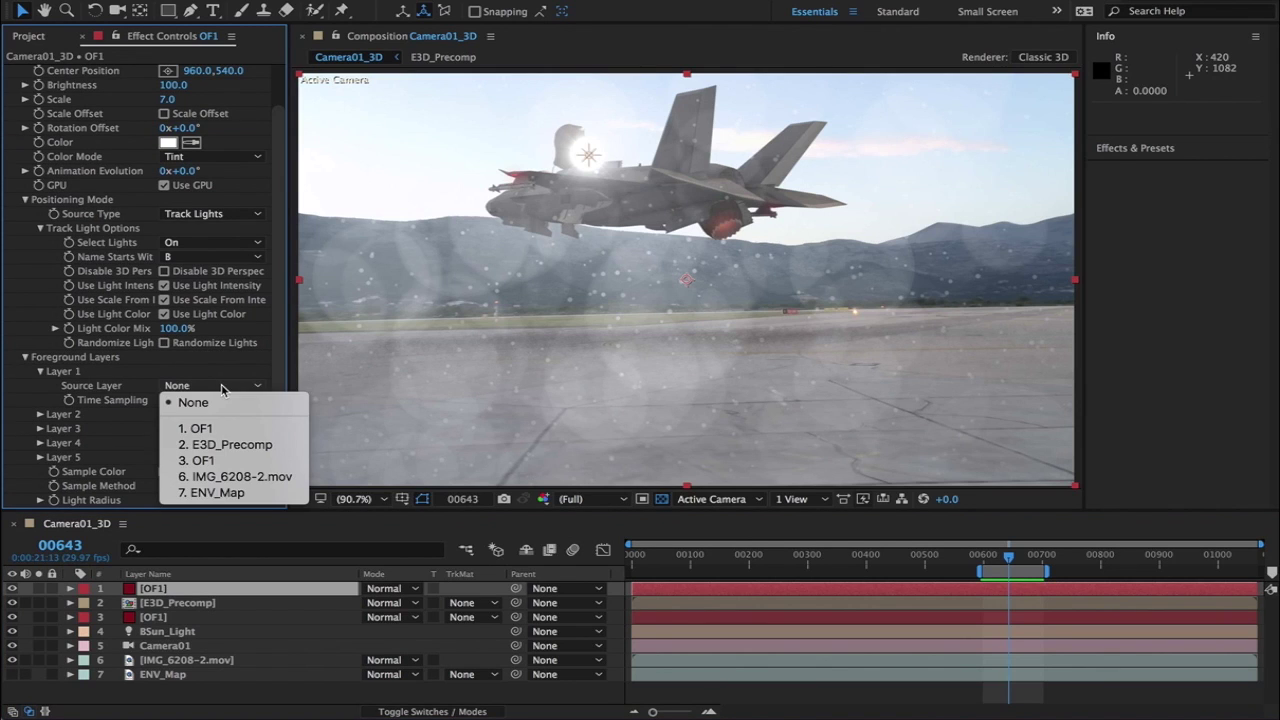
{"action": "left_click", "coordinate": [235, 444]}
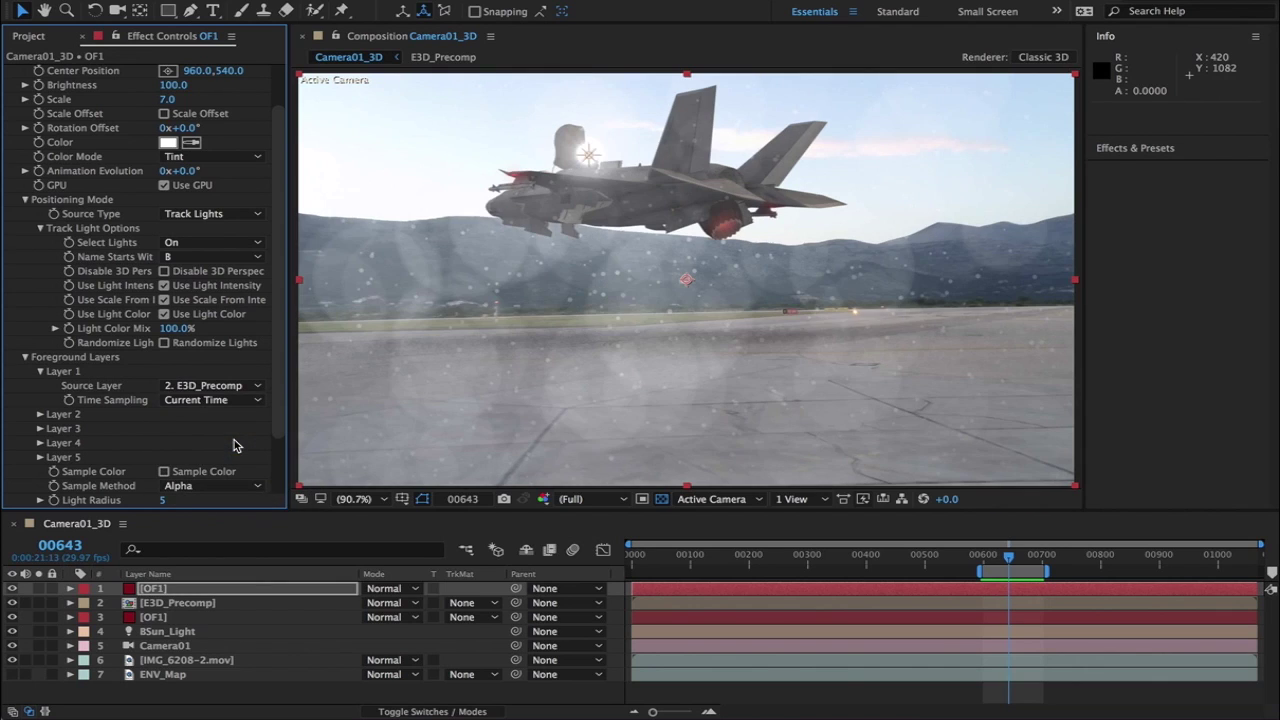
Step: Set the top flare's Render Mode to On Black and its blend mode to Screen
{"action": "left_click", "coordinate": [25, 357]}
{"action": "left_click", "coordinate": [205, 481]}
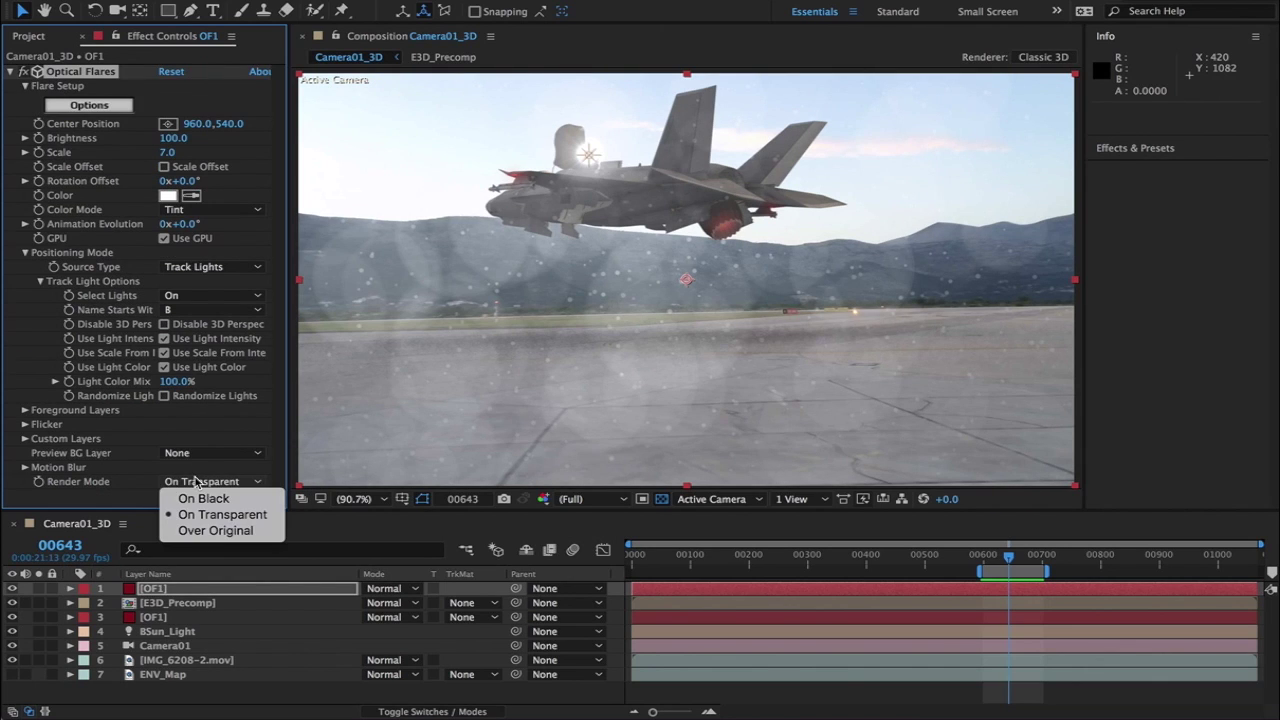
{"action": "left_click", "coordinate": [204, 498]}
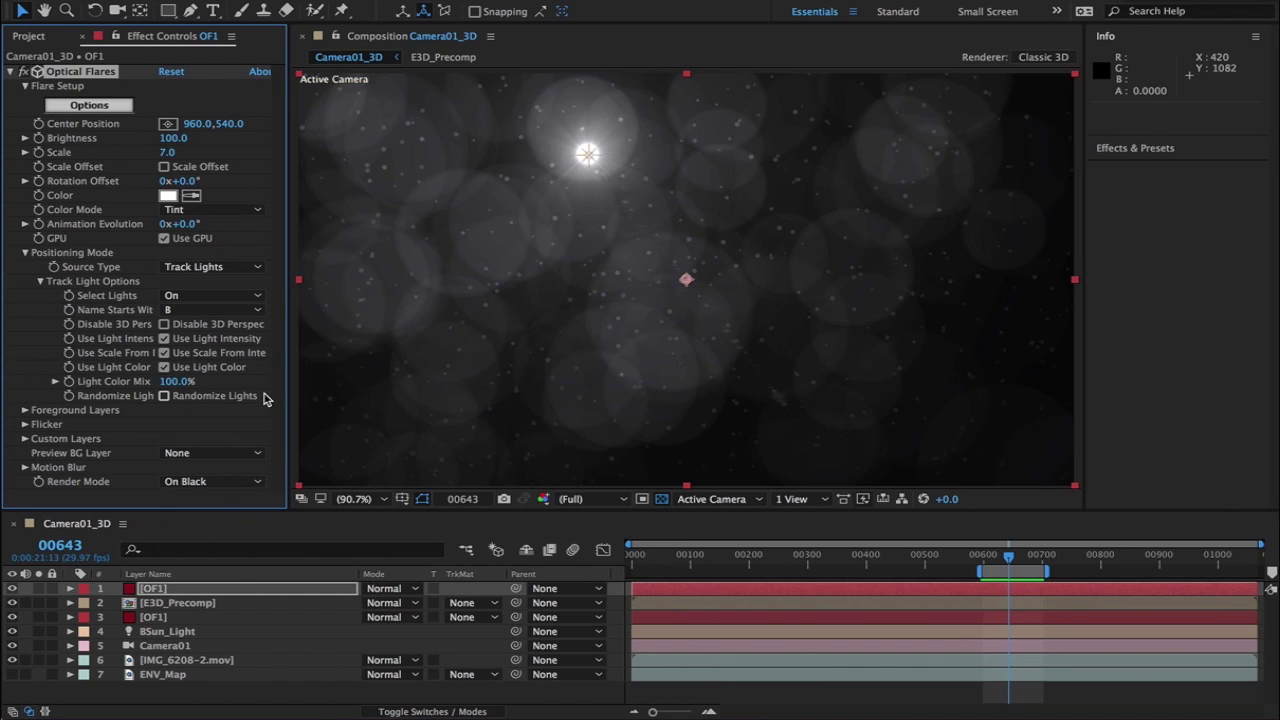
{"action": "left_click", "coordinate": [388, 589]}
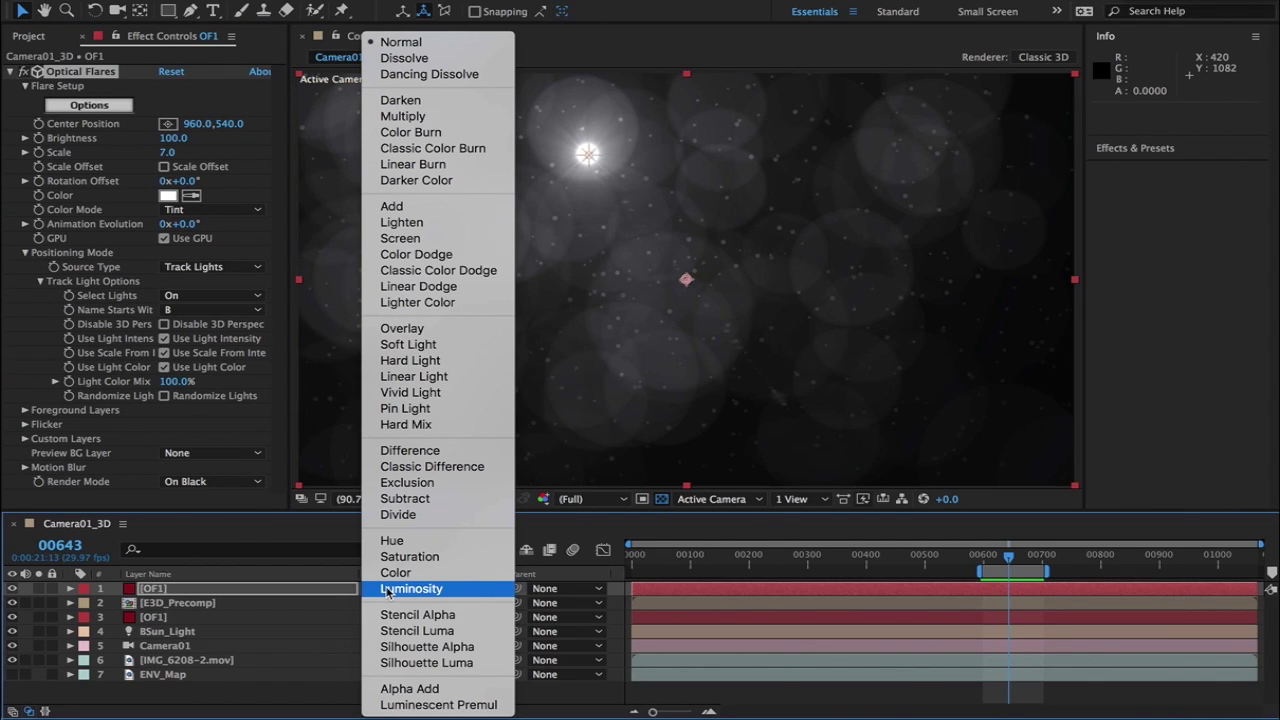
{"action": "left_click", "coordinate": [438, 238]}
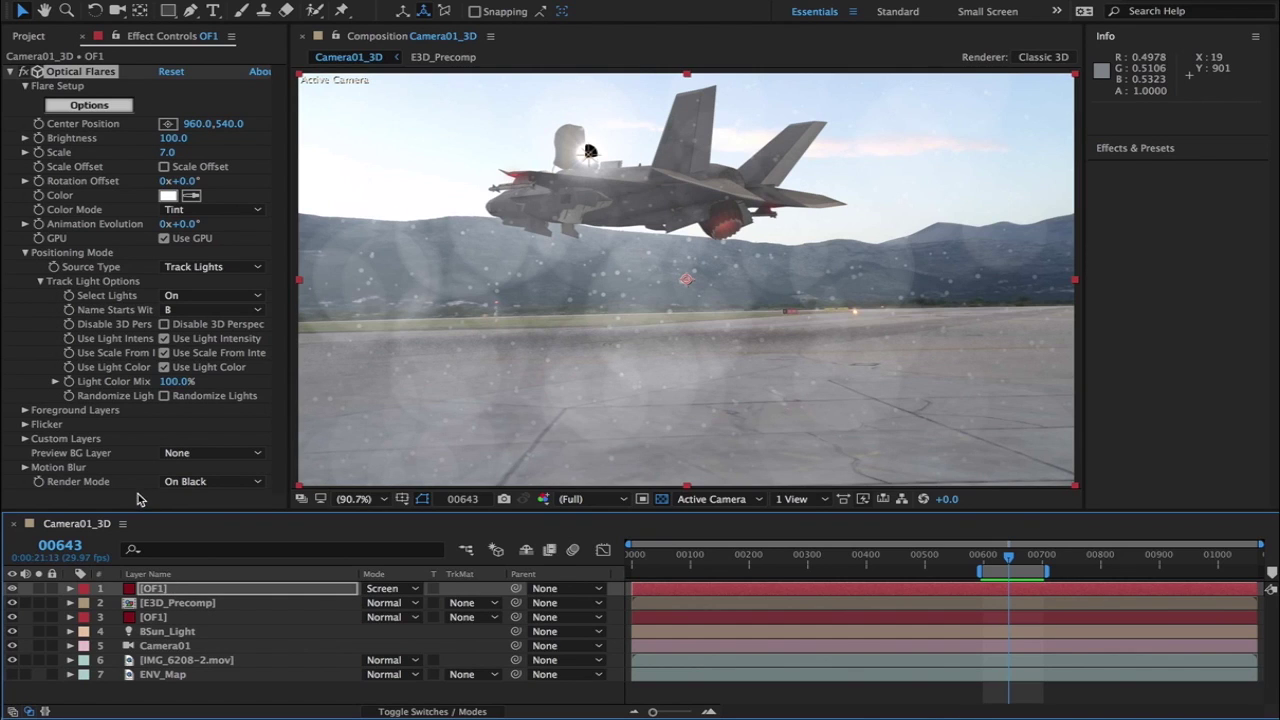
Step: Check the top flare's Foreground Layers settings, then collapse them
{"action": "left_click", "coordinate": [24, 411]}
{"action": "scroll", "coordinate": [24, 417], "scroll_direction": "down", "scroll_amount": 1}
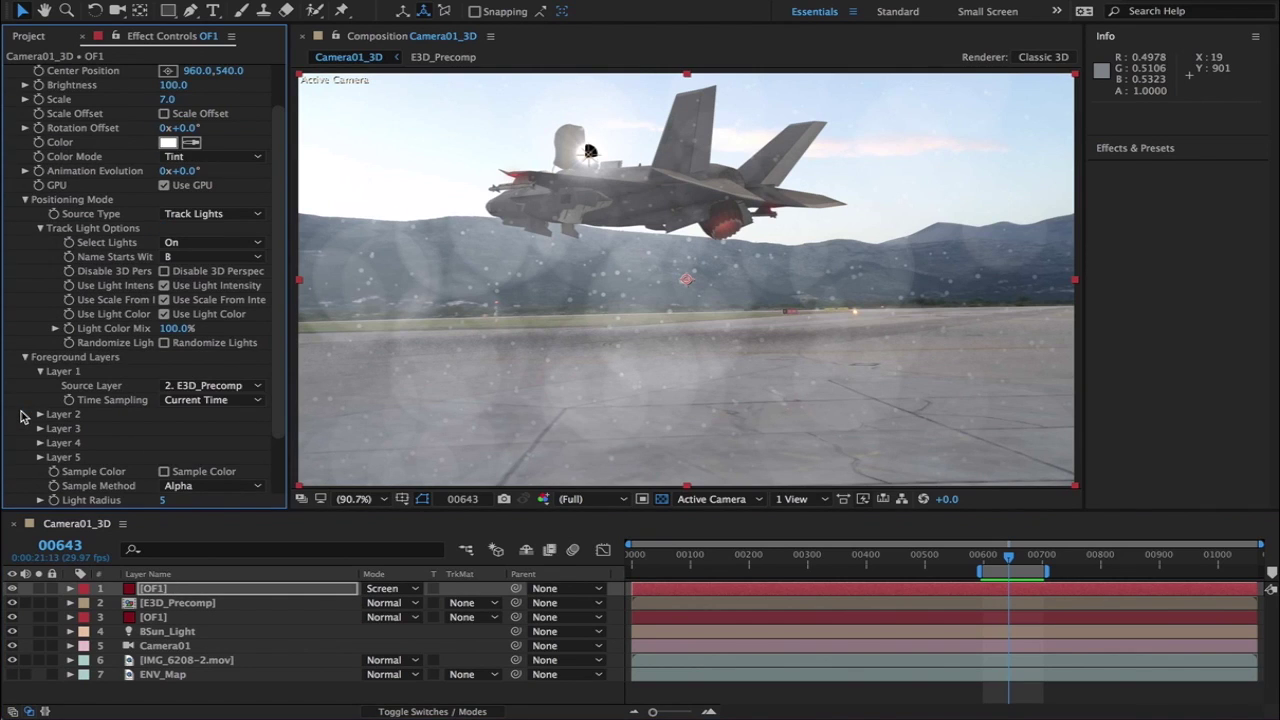
{"action": "left_click", "coordinate": [26, 358]}
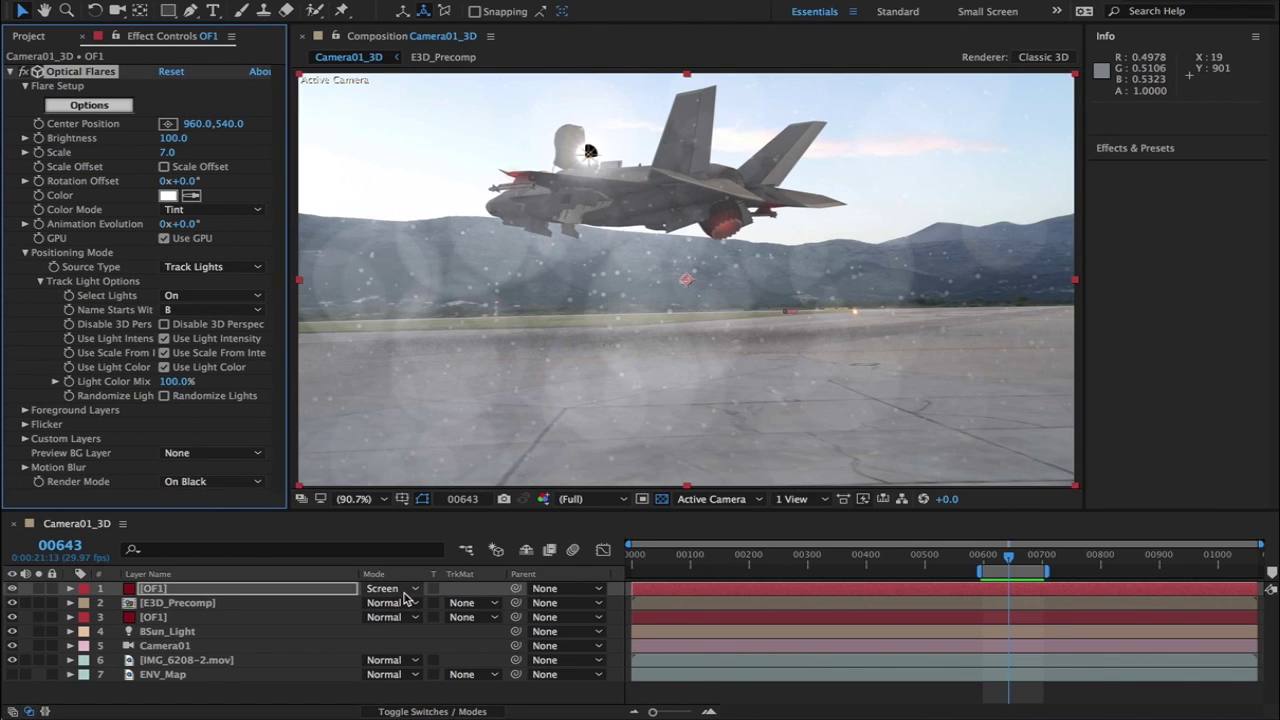
Step: Select the bottom OF1 layer, inspect its Foreground Layers, and collapse its Optical Flares properties
{"action": "left_click", "coordinate": [176, 618]}
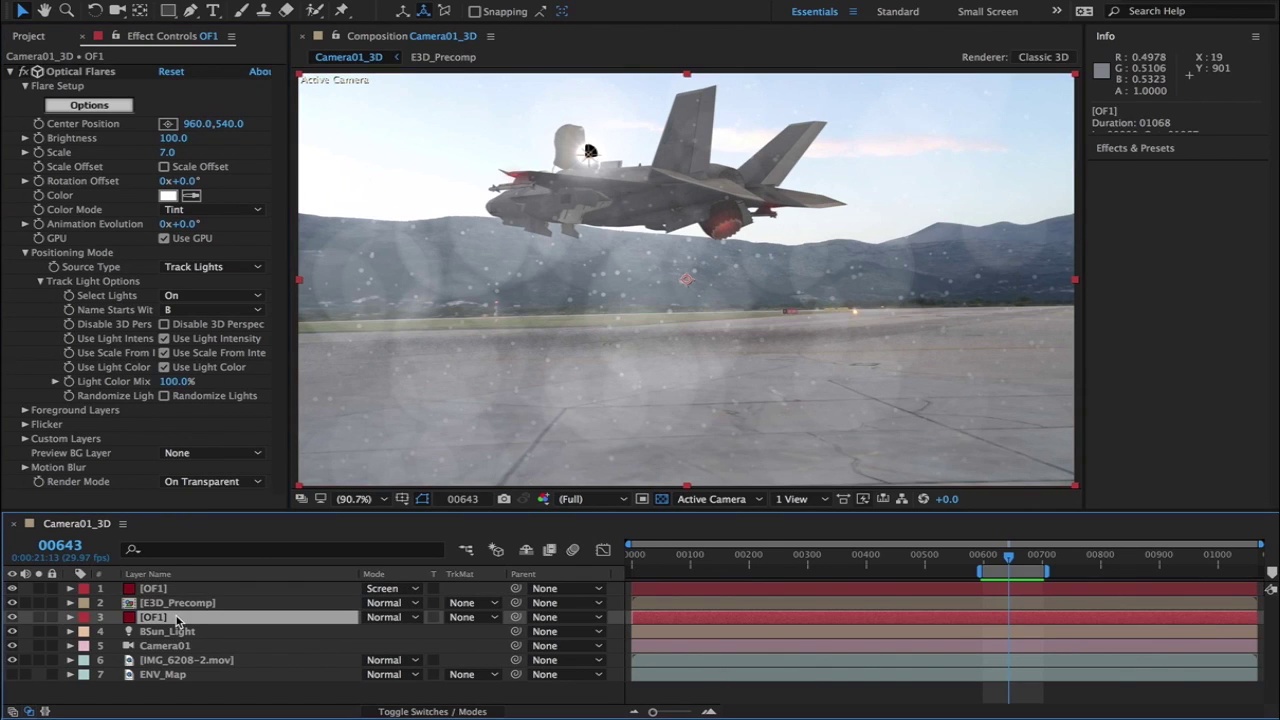
{"action": "left_click", "coordinate": [25, 411]}
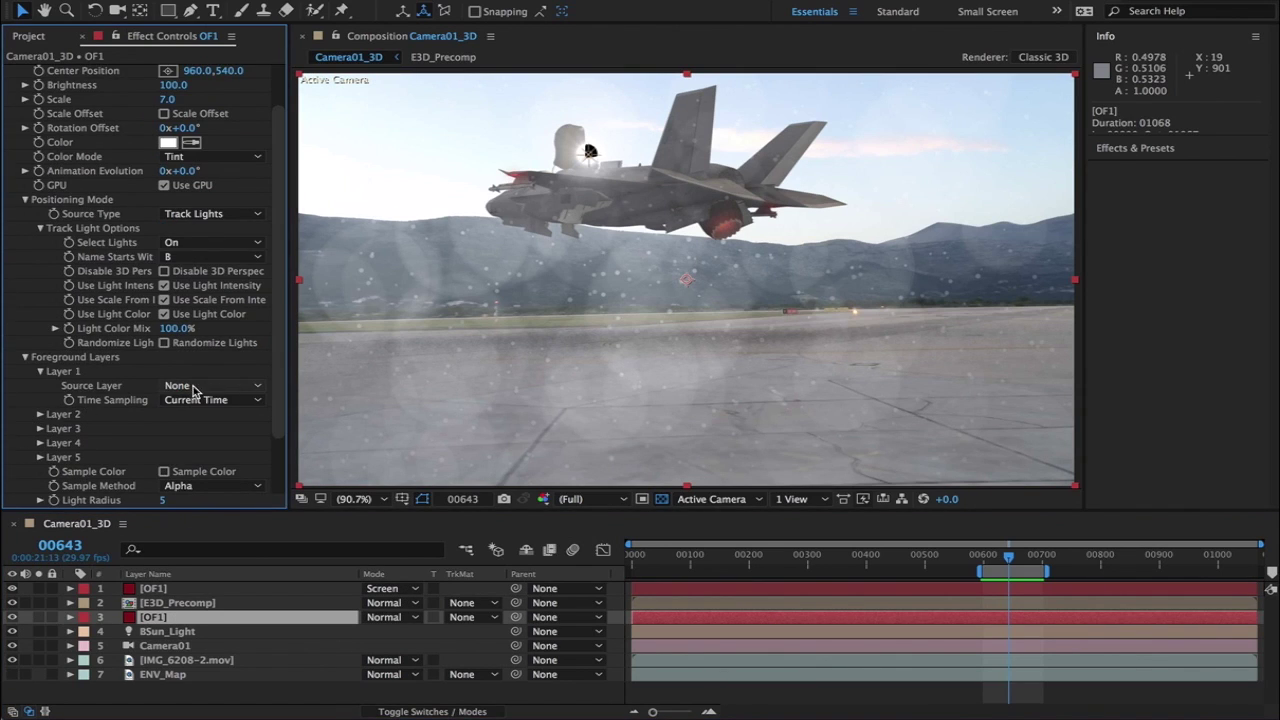
{"action": "left_click", "coordinate": [23, 359]}
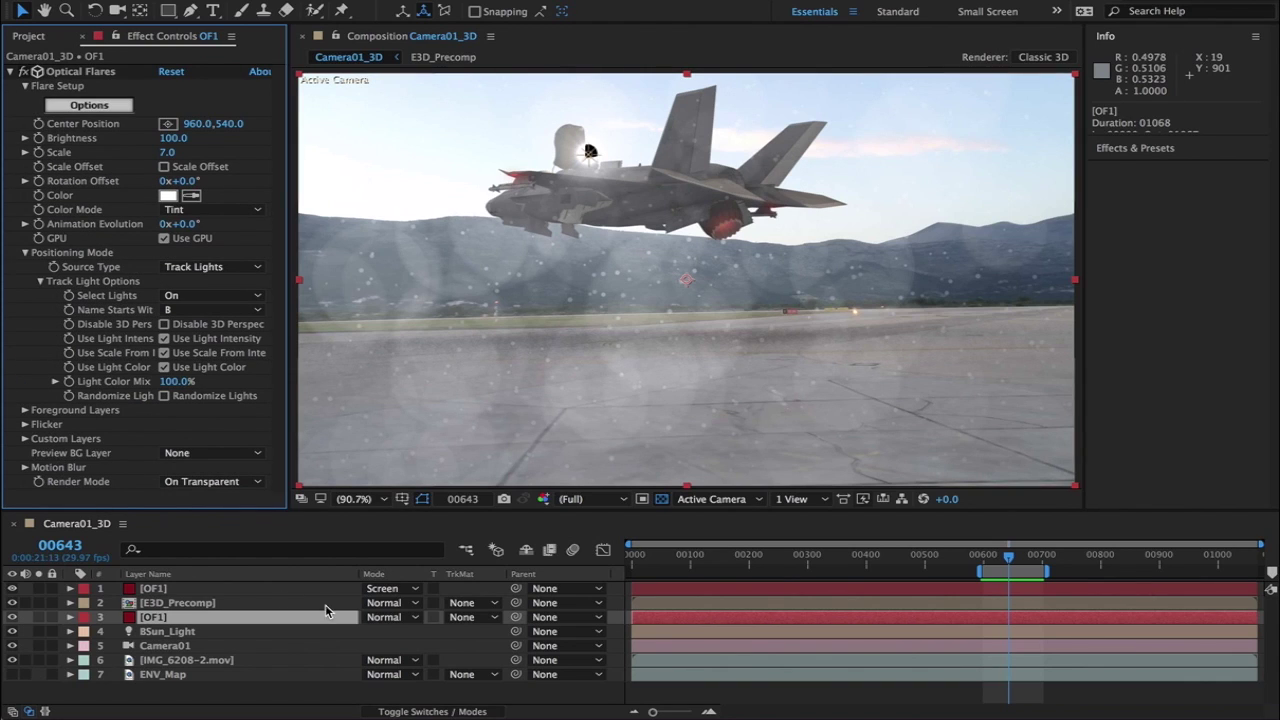
{"action": "left_click", "coordinate": [10, 73]}
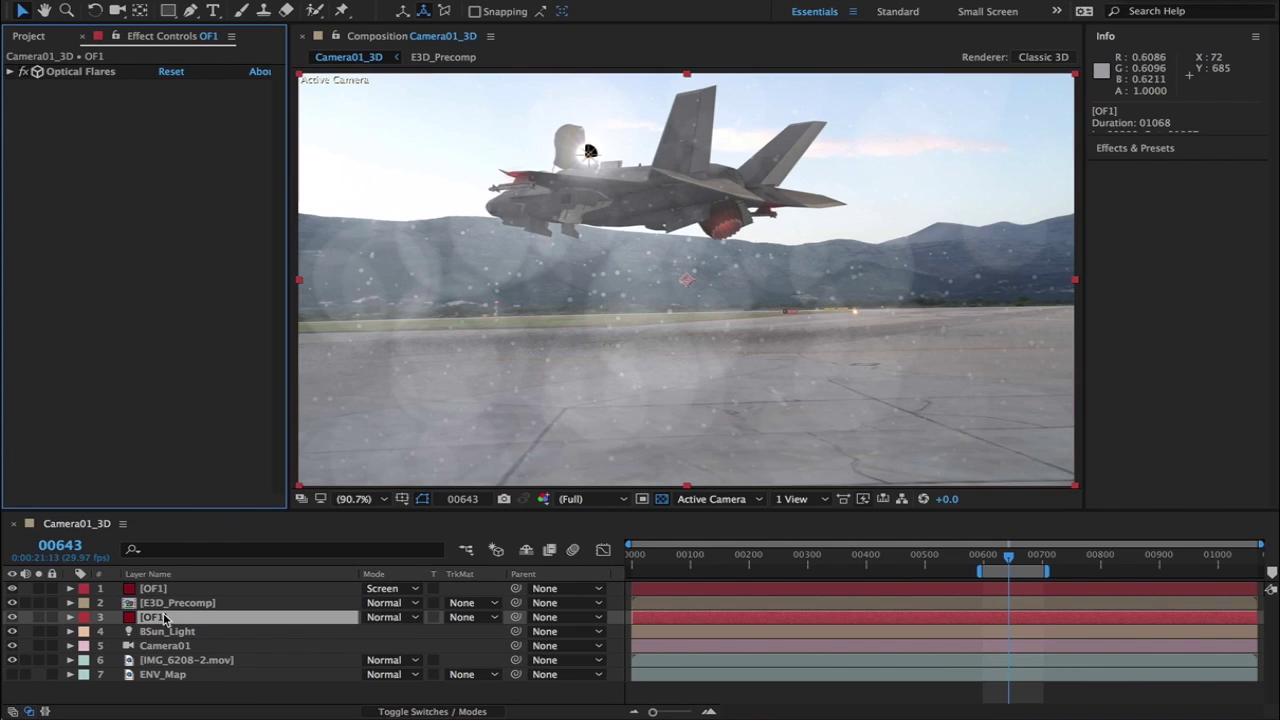
{"action": "left_click", "coordinate": [30, 36]}
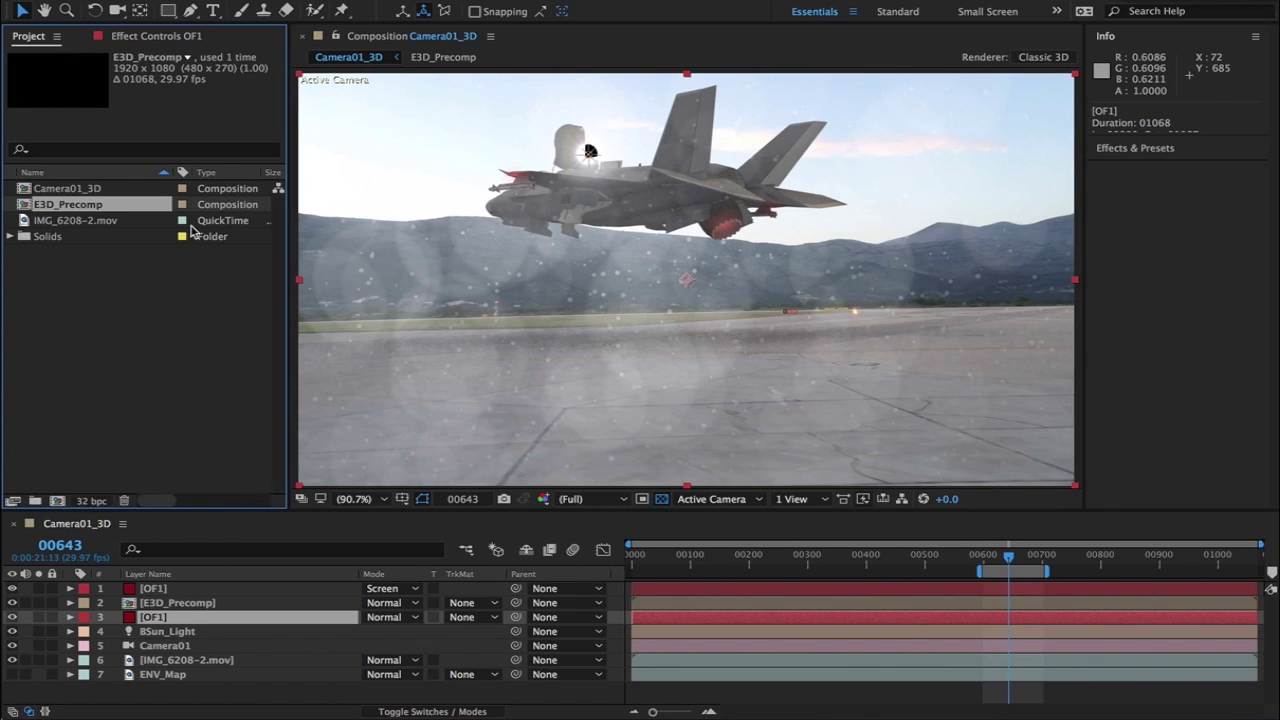
{"action": "left_click", "coordinate": [135, 38]}
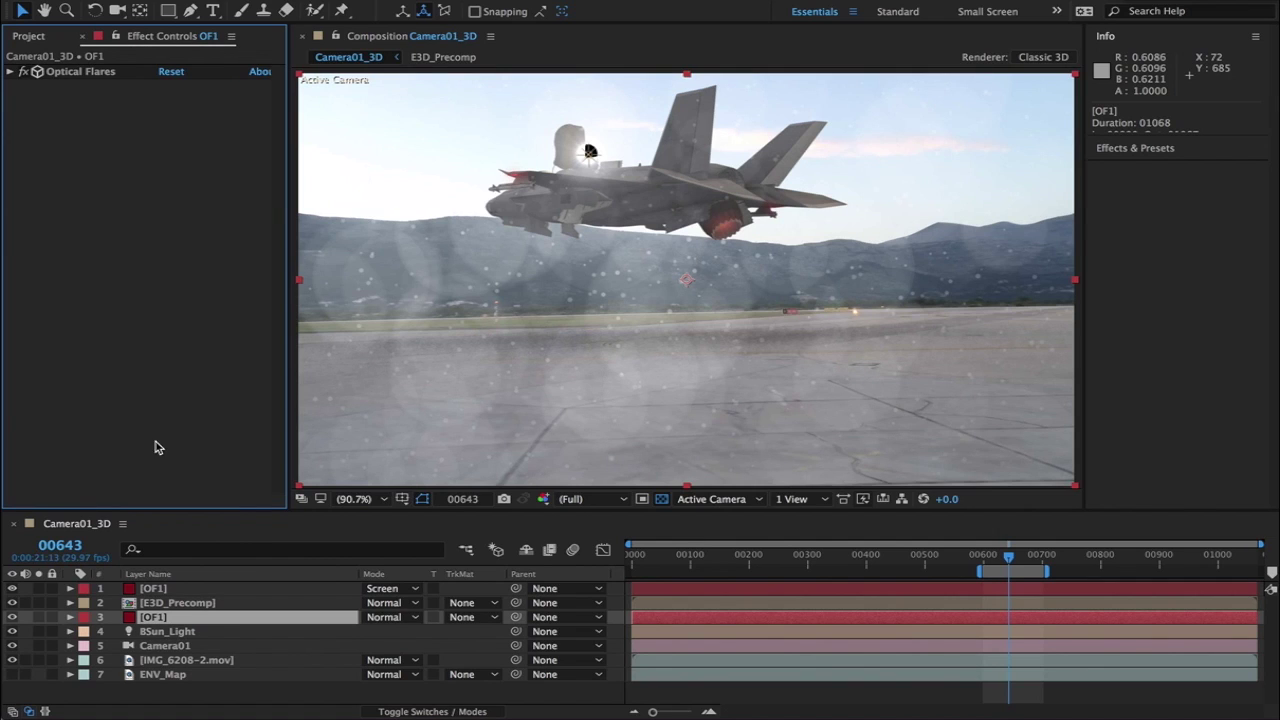
Step: Add Levels to the bottom OF1 flare with Clip To Output Black and White both On
{"action": "key", "text": "ctrl+space"}
{"action": "type", "text": "level"}
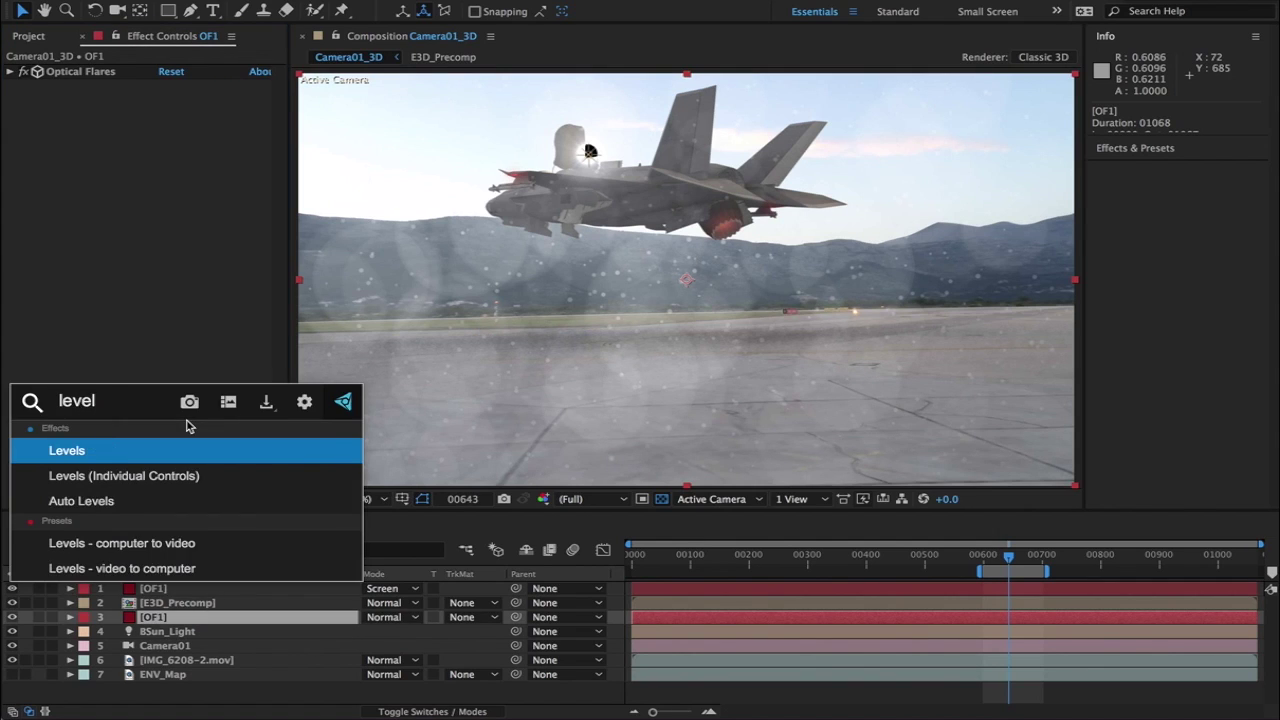
{"action": "key", "text": "Return"}
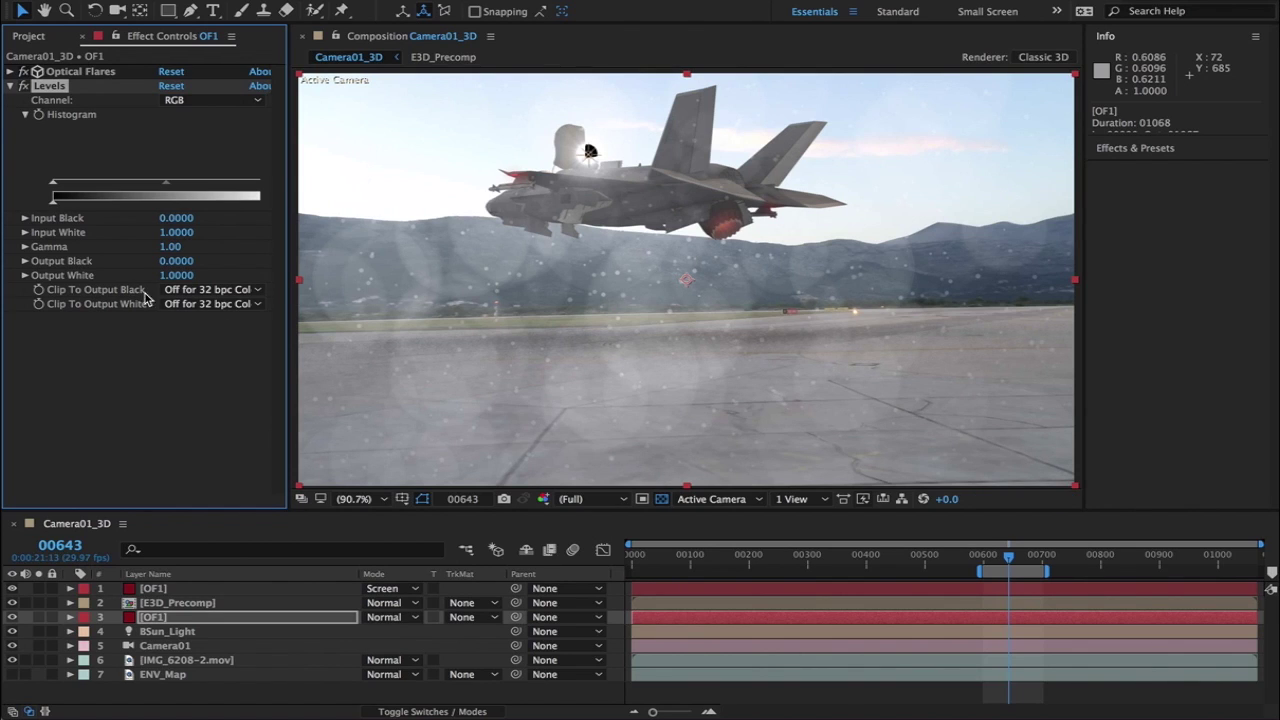
{"action": "left_click", "coordinate": [206, 291]}
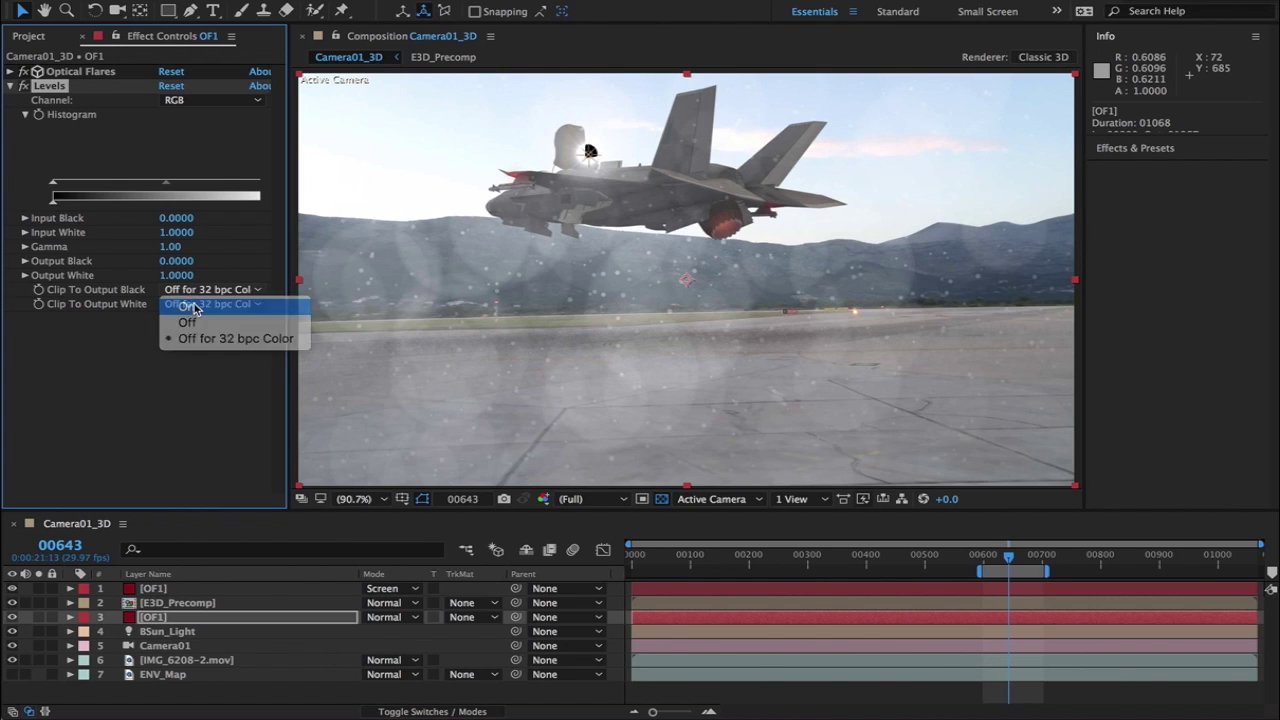
{"action": "left_click", "coordinate": [200, 298]}
{"action": "left_click", "coordinate": [198, 305]}
{"action": "left_click", "coordinate": [262, 322]}
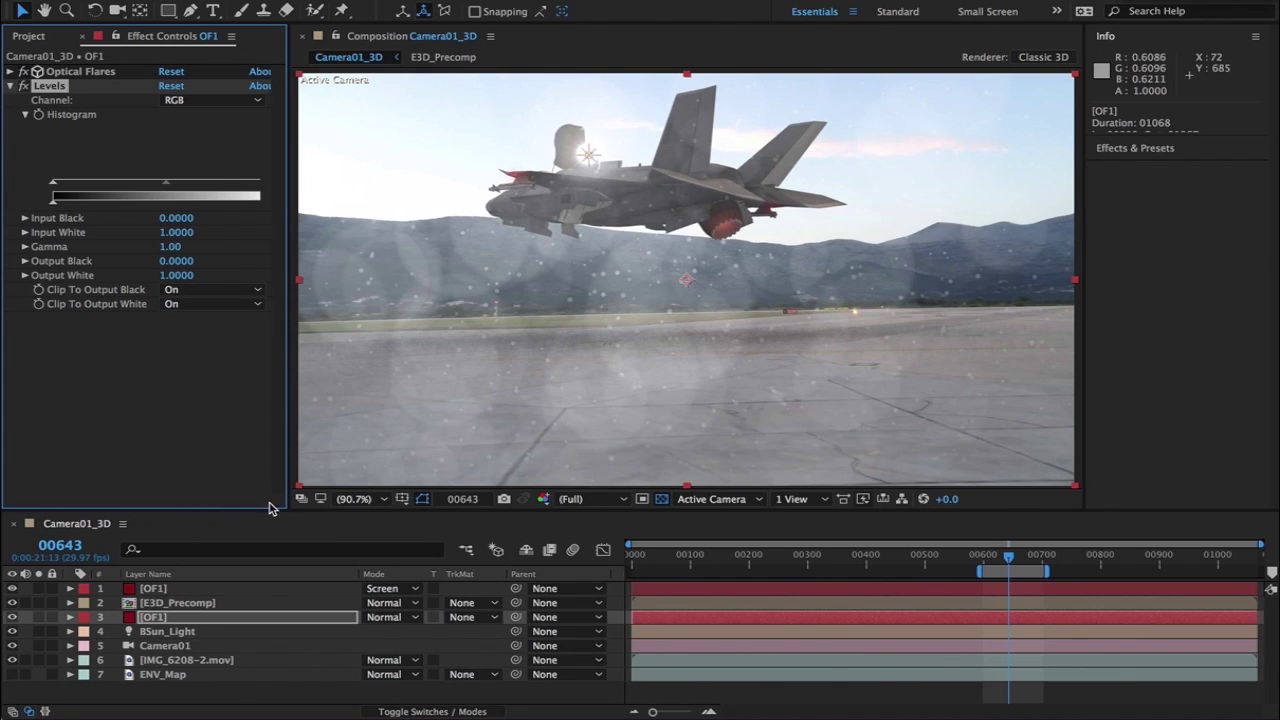
Step: Add Levels to the top OF1 flare with both clips On, then go to frame 00596
{"action": "left_click", "coordinate": [182, 591]}
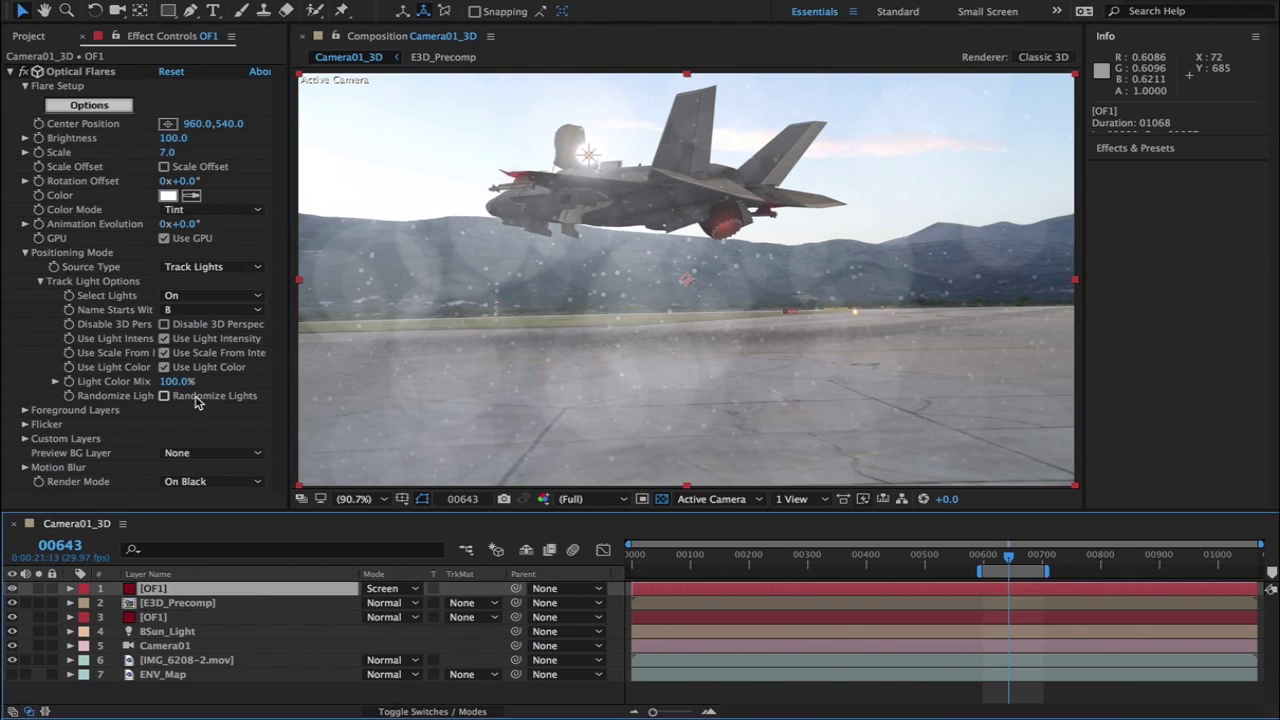
{"action": "left_click", "coordinate": [11, 73]}
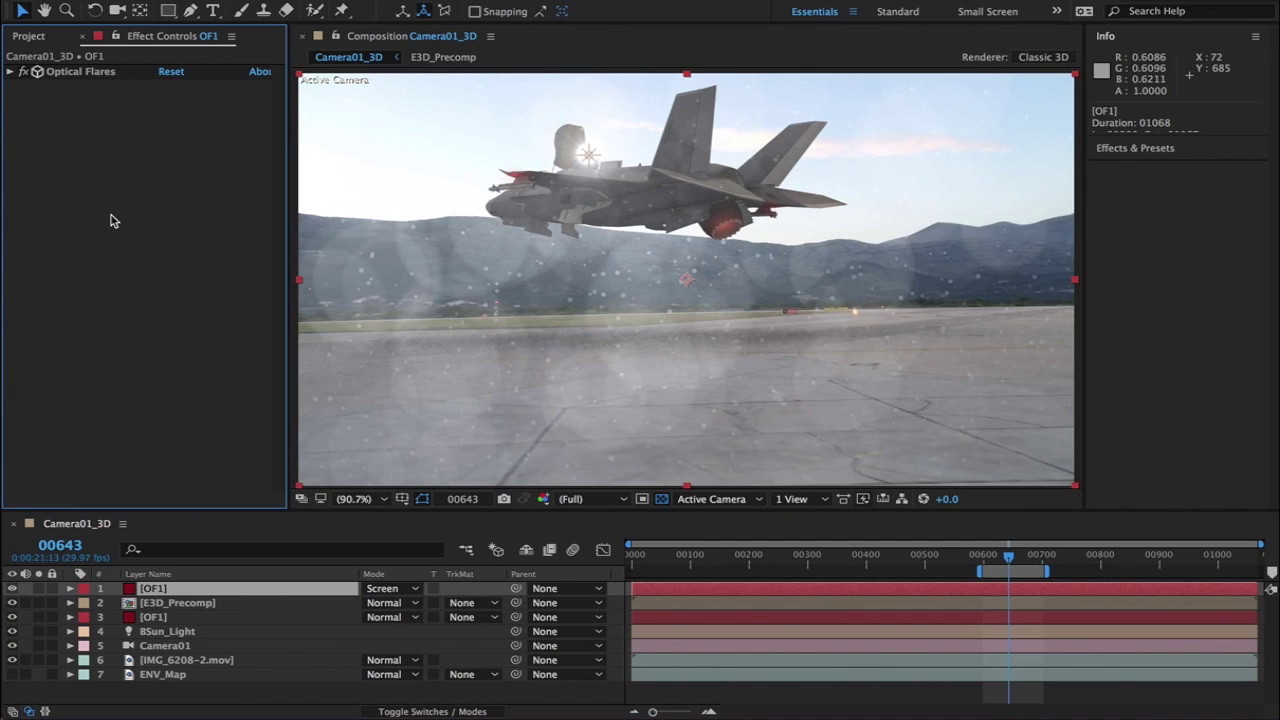
{"action": "key", "text": "ctrl+space"}
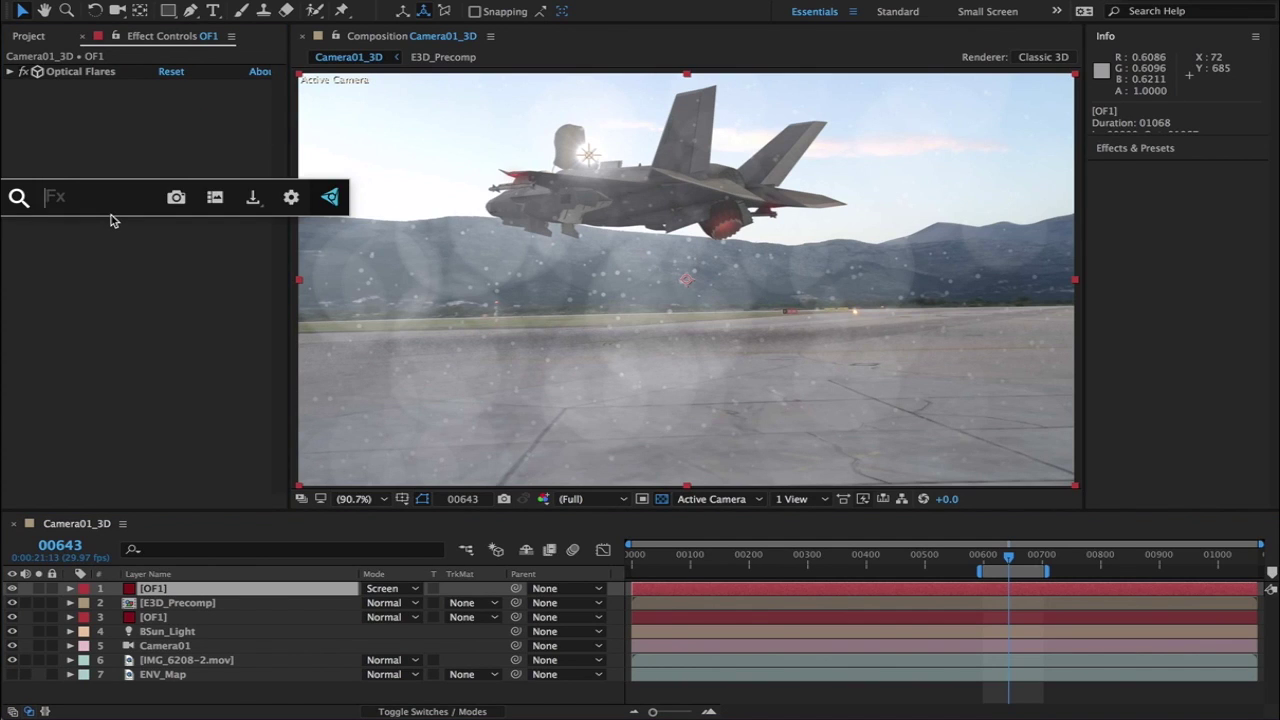
{"action": "type", "text": "leve"}
{"action": "key", "text": "Return"}
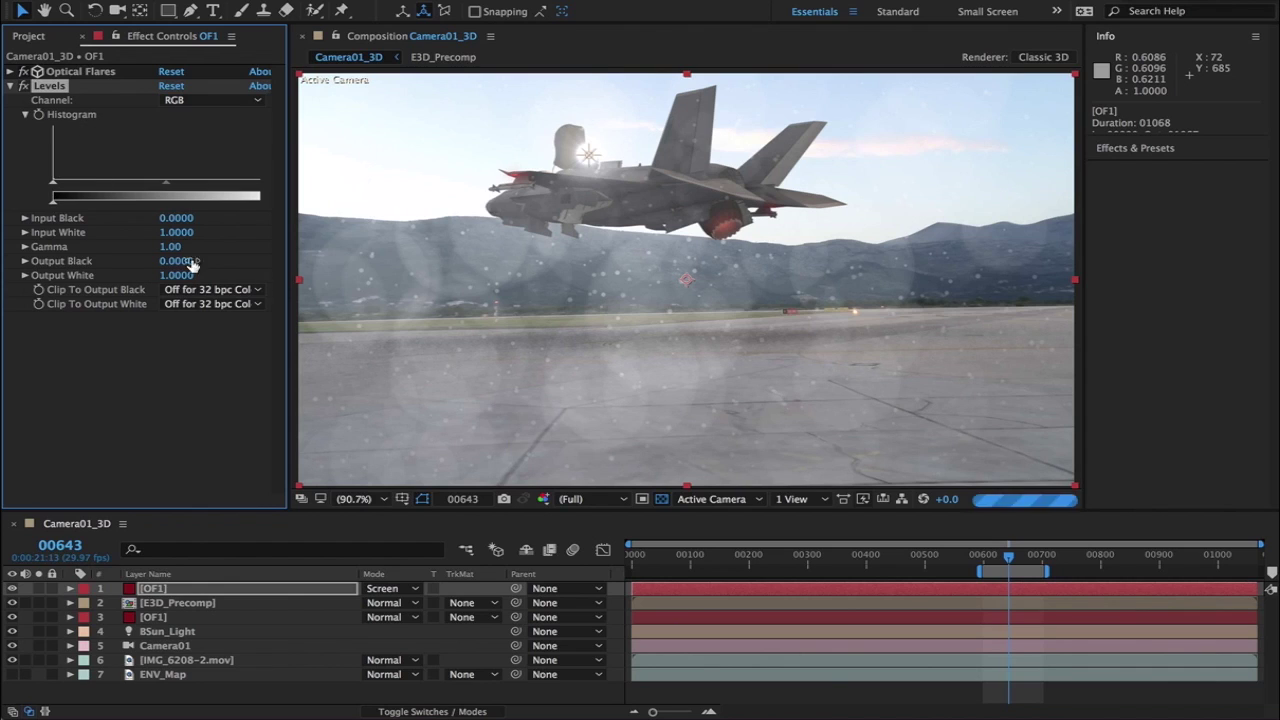
{"action": "left_click", "coordinate": [212, 290]}
{"action": "left_click", "coordinate": [212, 307]}
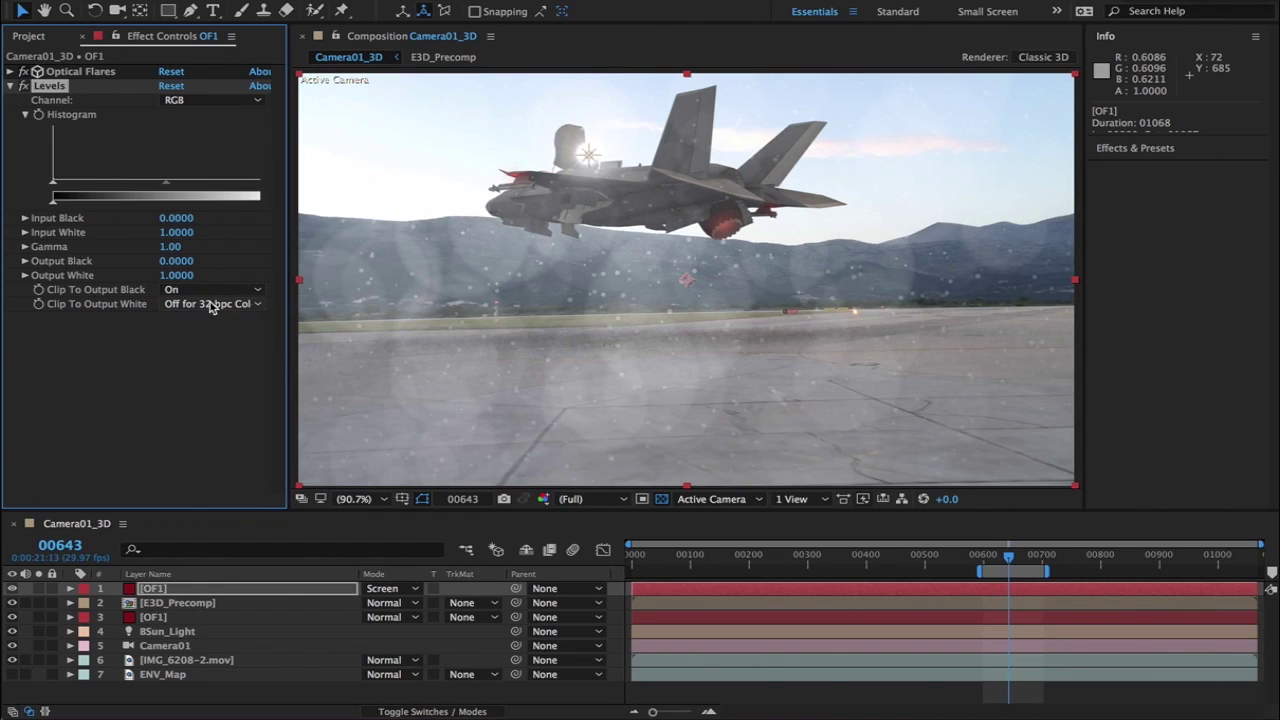
{"action": "left_click", "coordinate": [212, 304]}
{"action": "left_click", "coordinate": [212, 317]}
{"action": "left_click", "coordinate": [10, 86]}
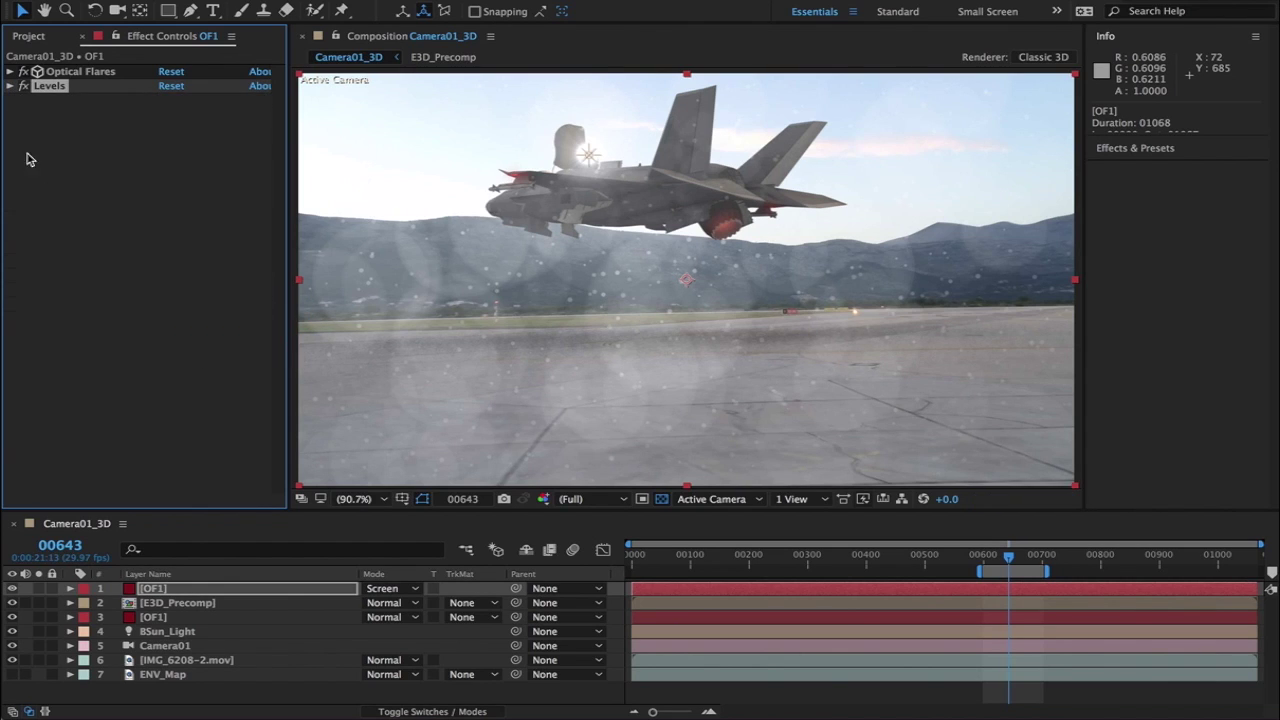
{"action": "left_click", "coordinate": [982, 561]}
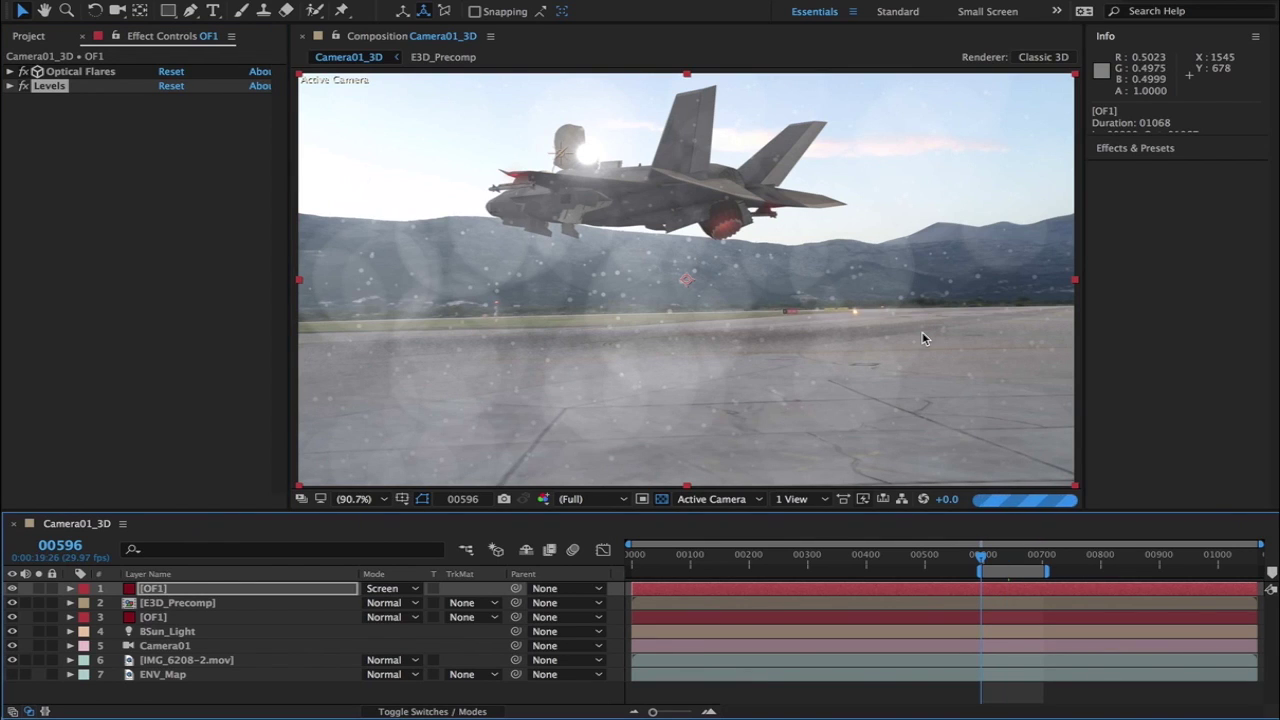
Step: RAM preview the flared jet shot from frame 00596, then scrub forward to frame 00643
{"action": "key", "text": "h"}
{"action": "key", "text": "space"}
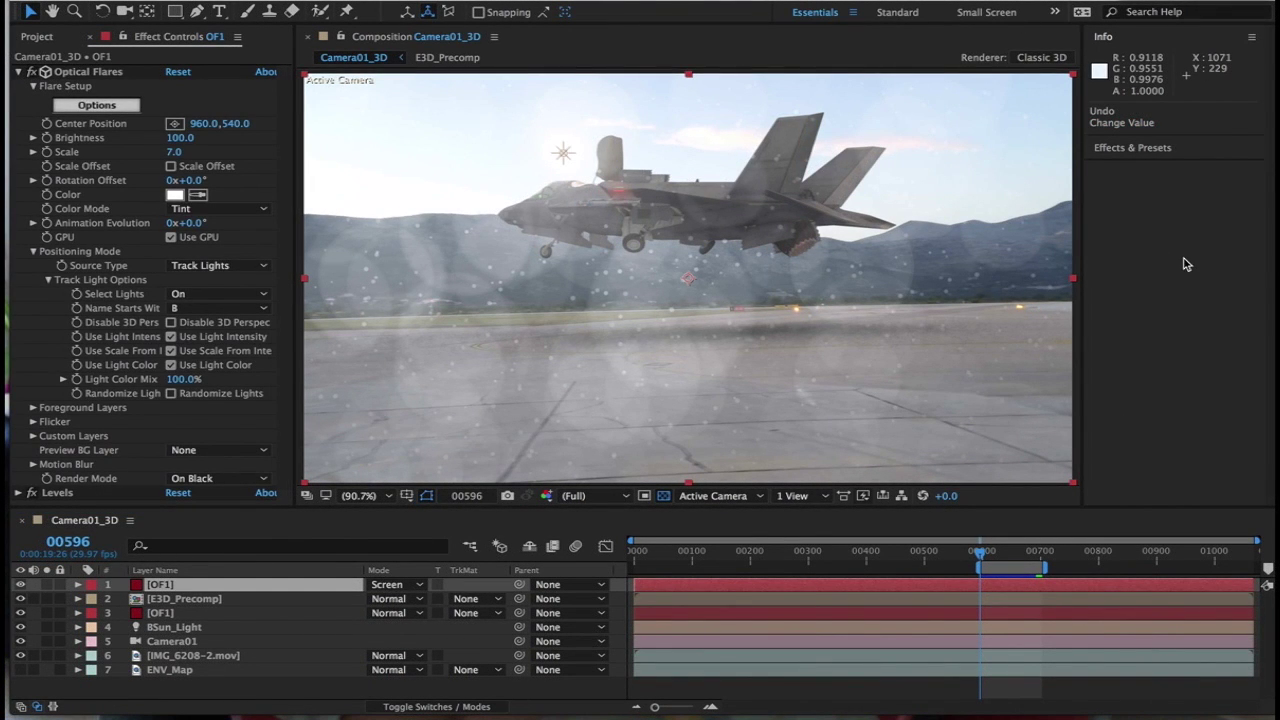
{"action": "key", "text": "space"}
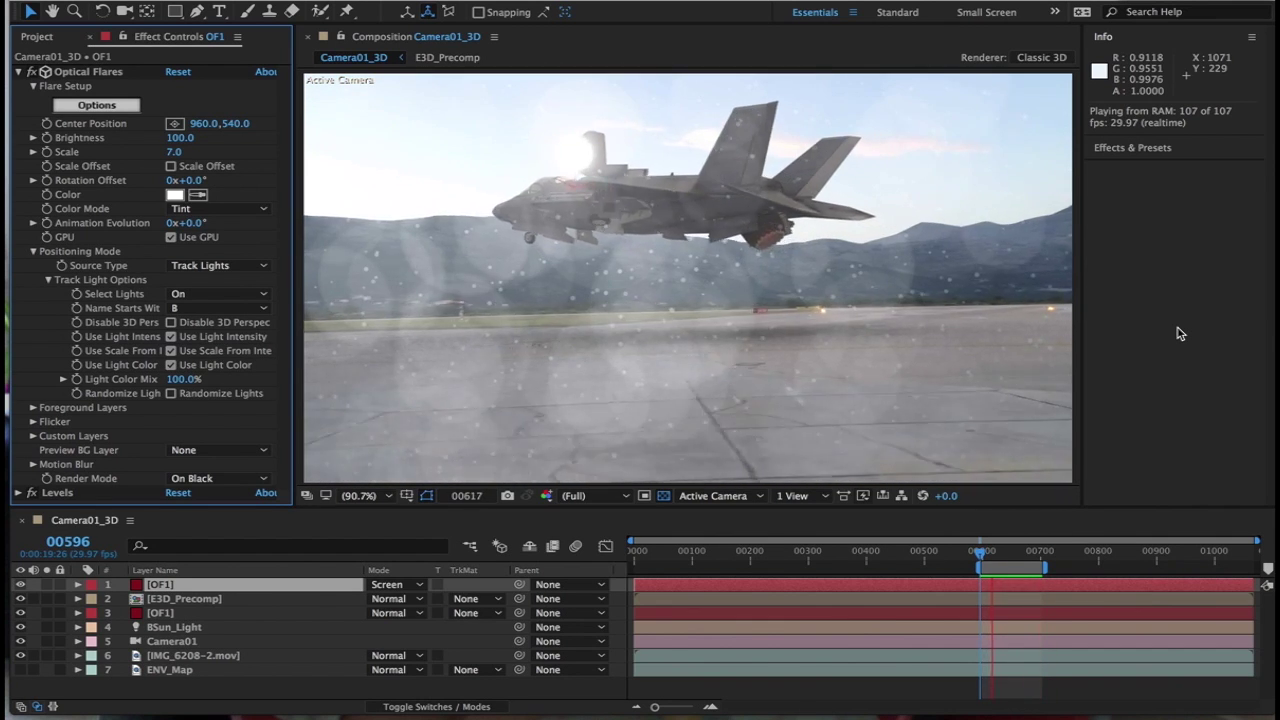
{"action": "left_click", "coordinate": [983, 556]}
{"action": "left_click_drag", "start_coordinate": [983, 556], "coordinate": [1011, 567]}
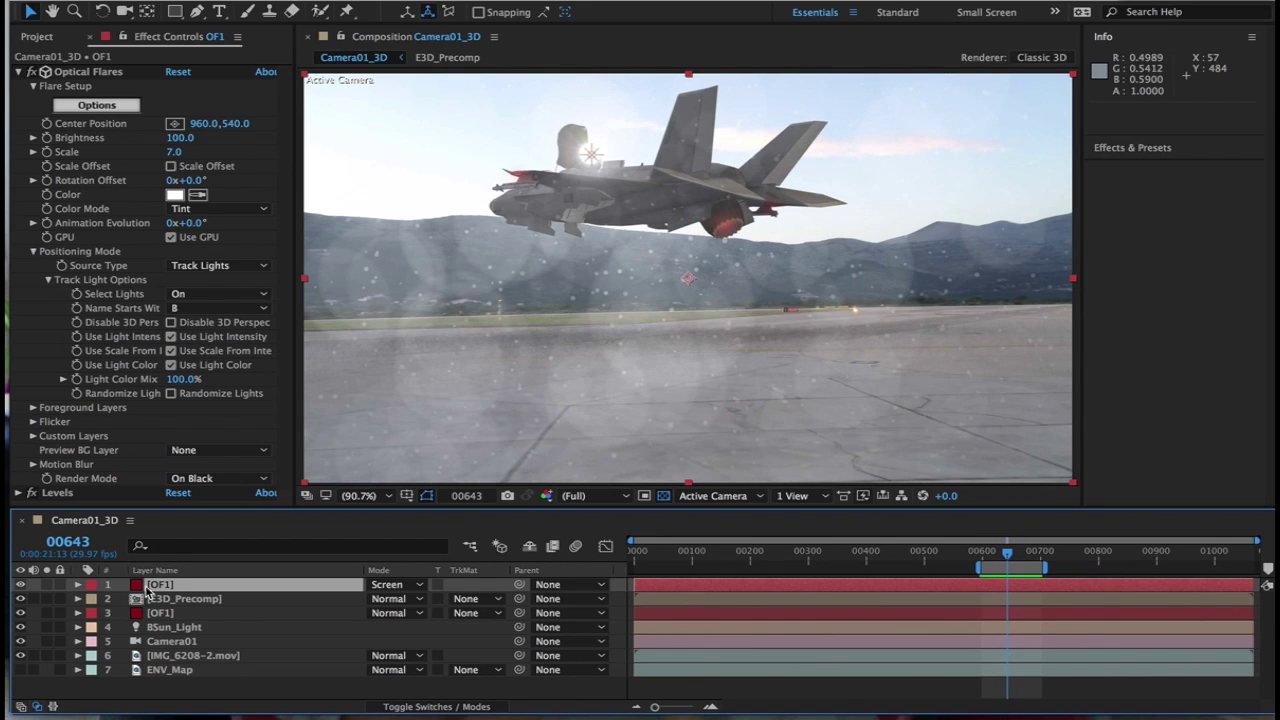
Step: Set the top OF1 flare's Optical Flares Brightness to 50
{"action": "left_click", "coordinate": [196, 600]}
{"action": "left_click", "coordinate": [193, 586]}
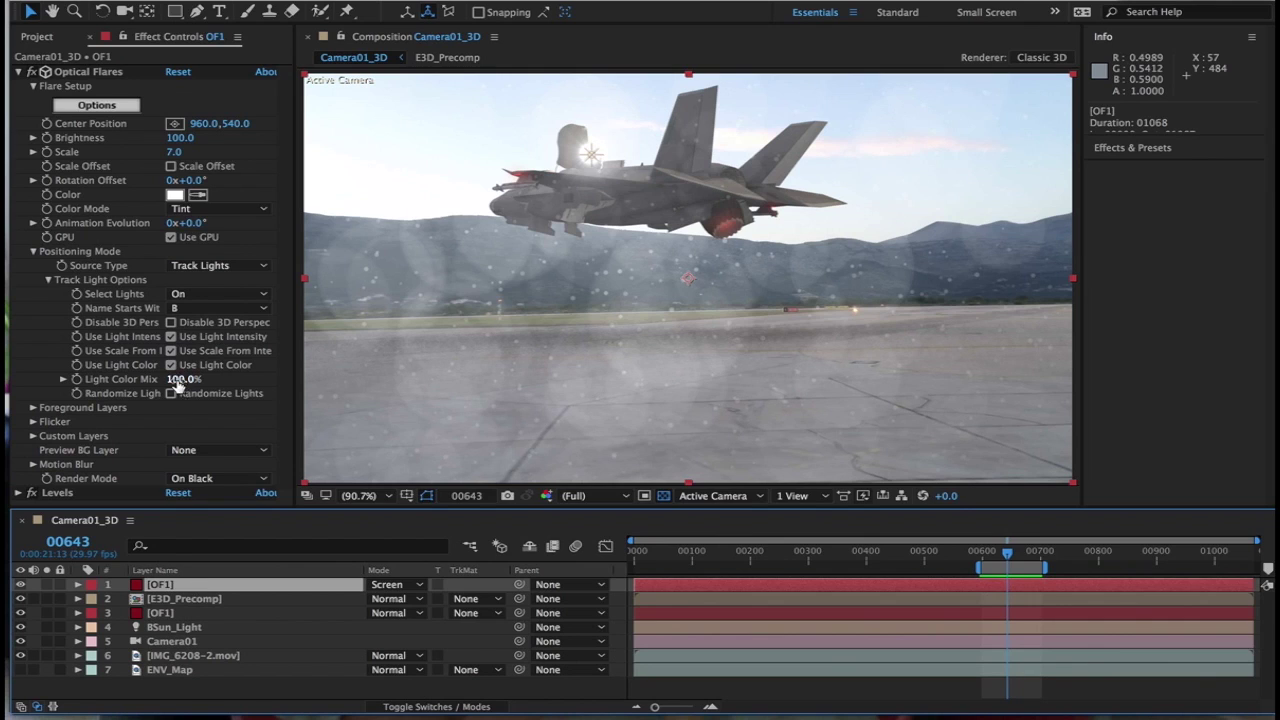
{"action": "left_click", "coordinate": [180, 138]}
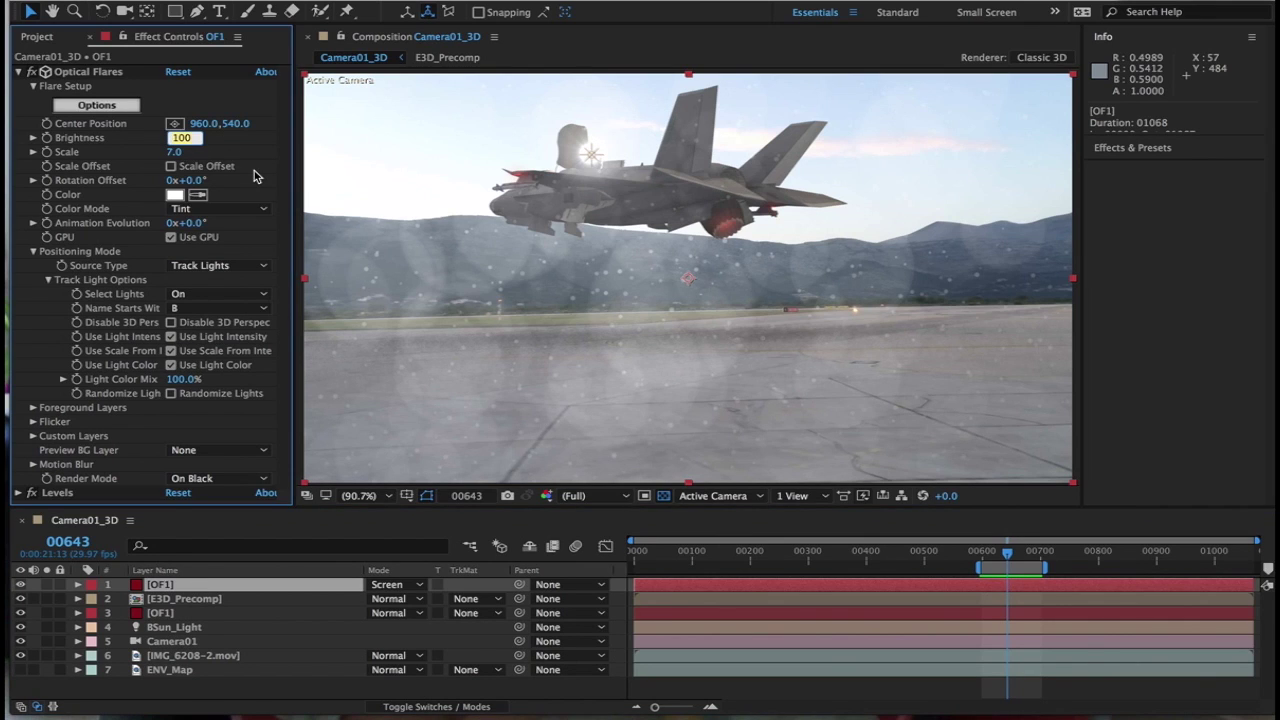
{"action": "type", "text": "50"}
{"action": "key", "text": "Return"}
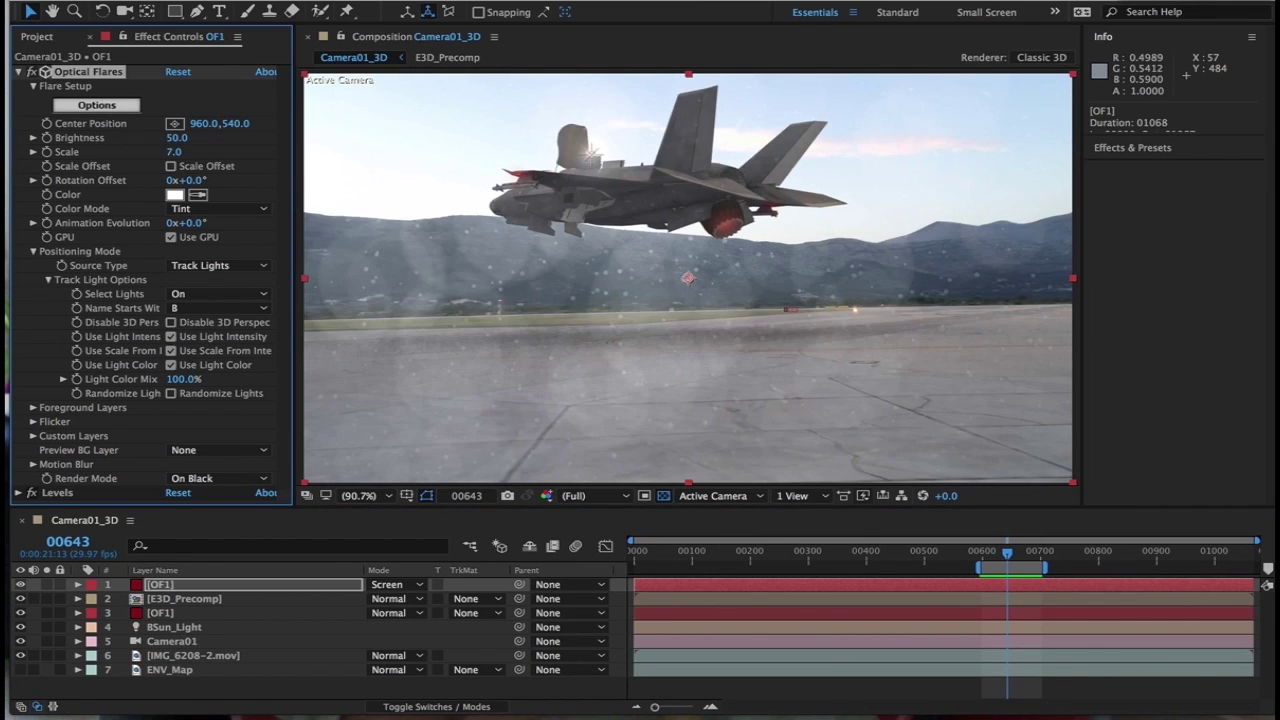
Step: Open the Optical Flares Options editor for the bottom OF1 layer
{"action": "left_click", "coordinate": [162, 613]}
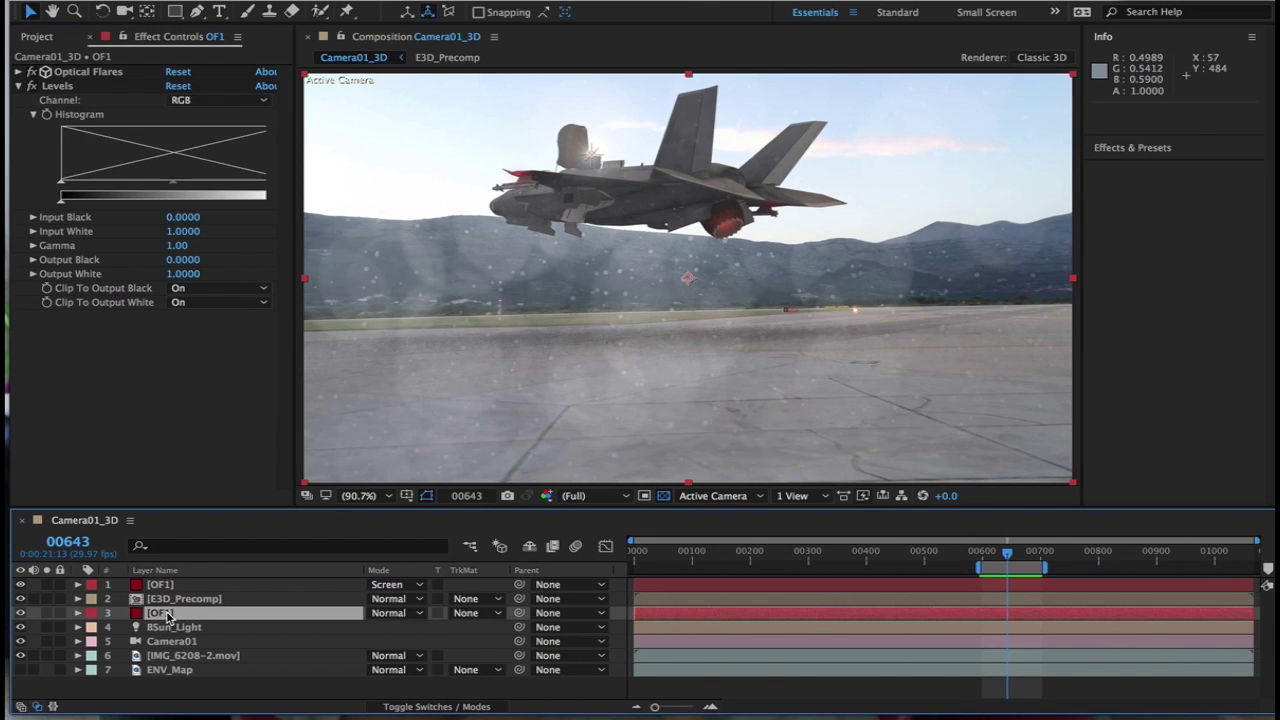
{"action": "left_click", "coordinate": [20, 73]}
{"action": "left_click", "coordinate": [97, 105]}
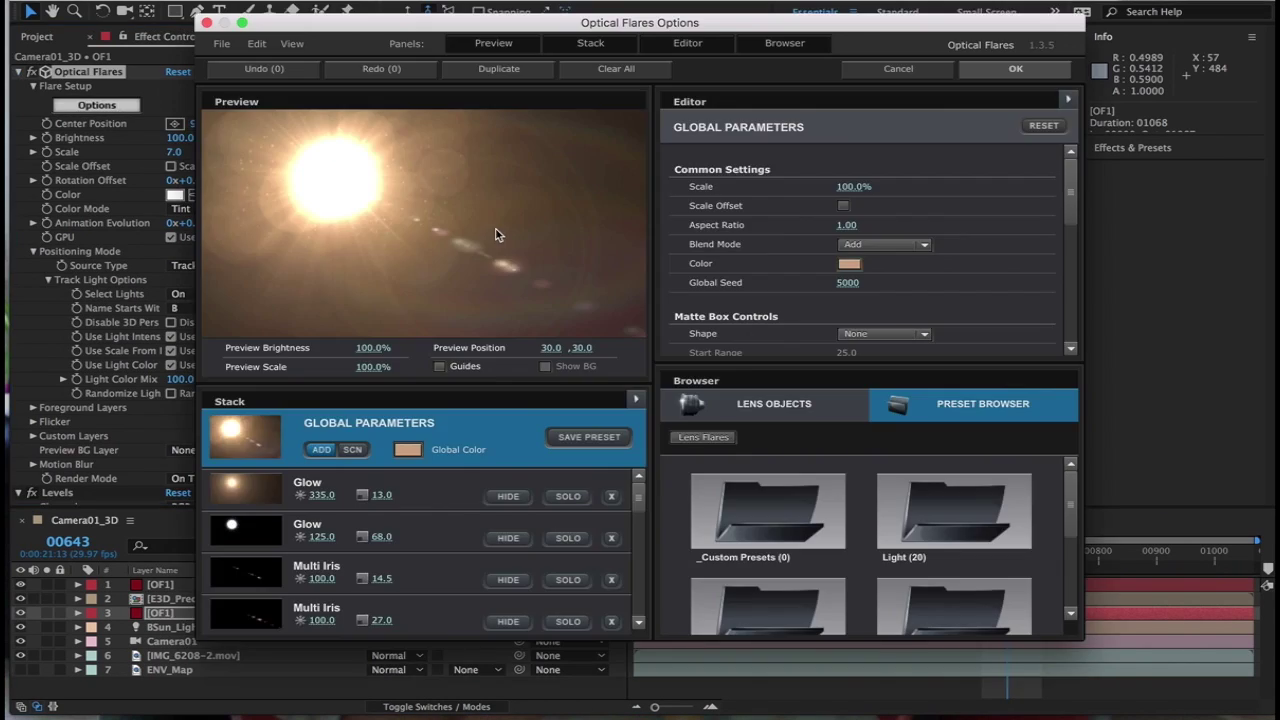
{"action": "scroll", "coordinate": [557, 467], "scroll_direction": "down", "scroll_amount": 3}
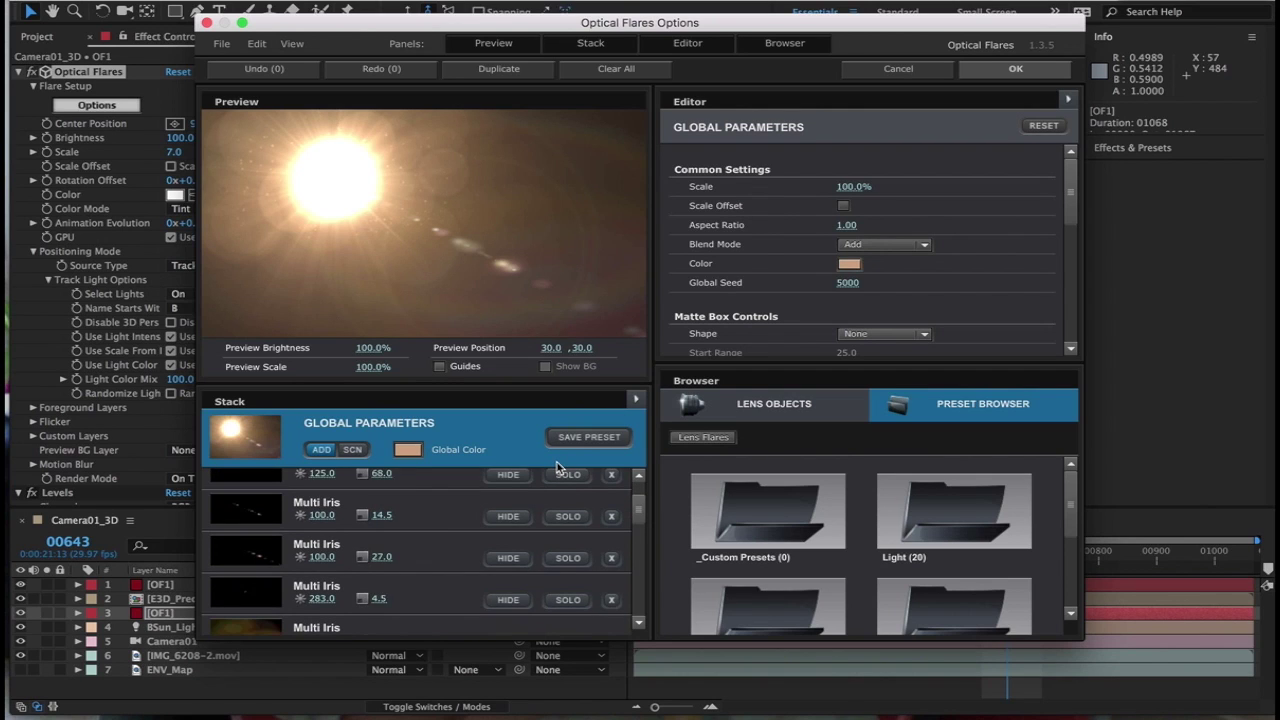
{"action": "scroll", "coordinate": [873, 291], "scroll_direction": "down", "scroll_amount": 3}
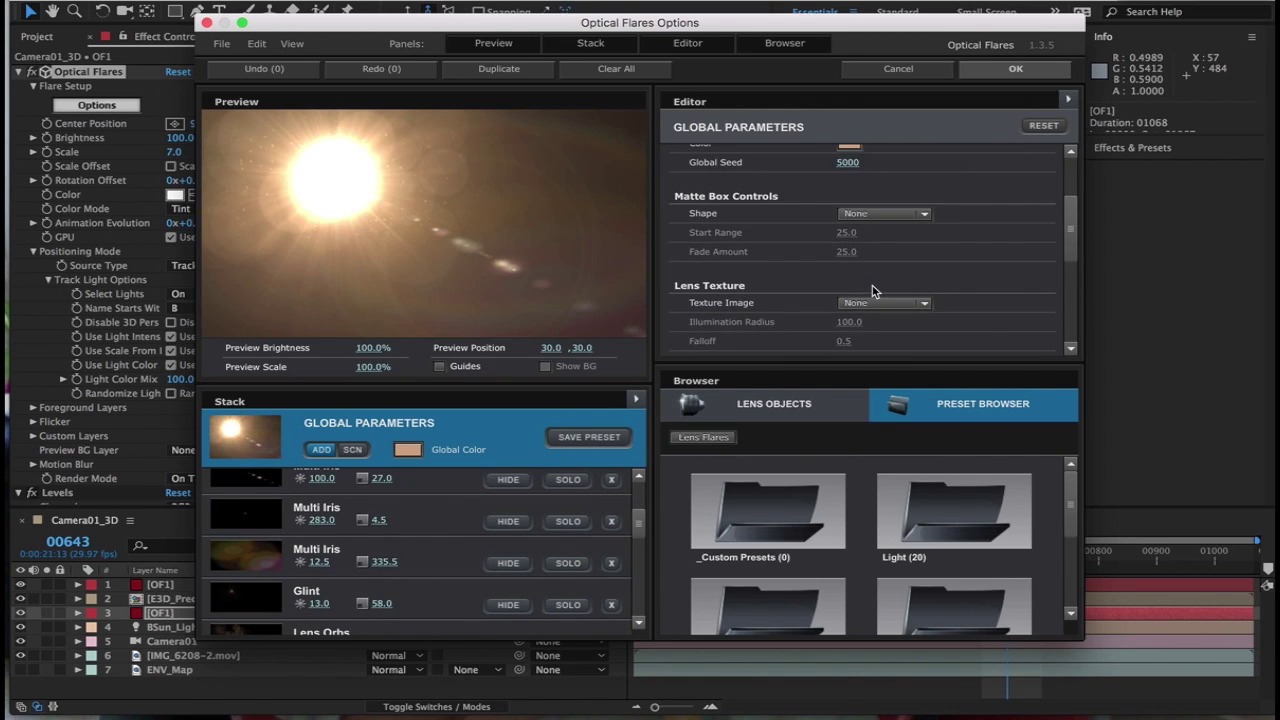
{"action": "scroll", "coordinate": [873, 291], "scroll_direction": "down", "scroll_amount": 5}
{"action": "scroll", "coordinate": [873, 291], "scroll_direction": "up", "scroll_amount": 3}
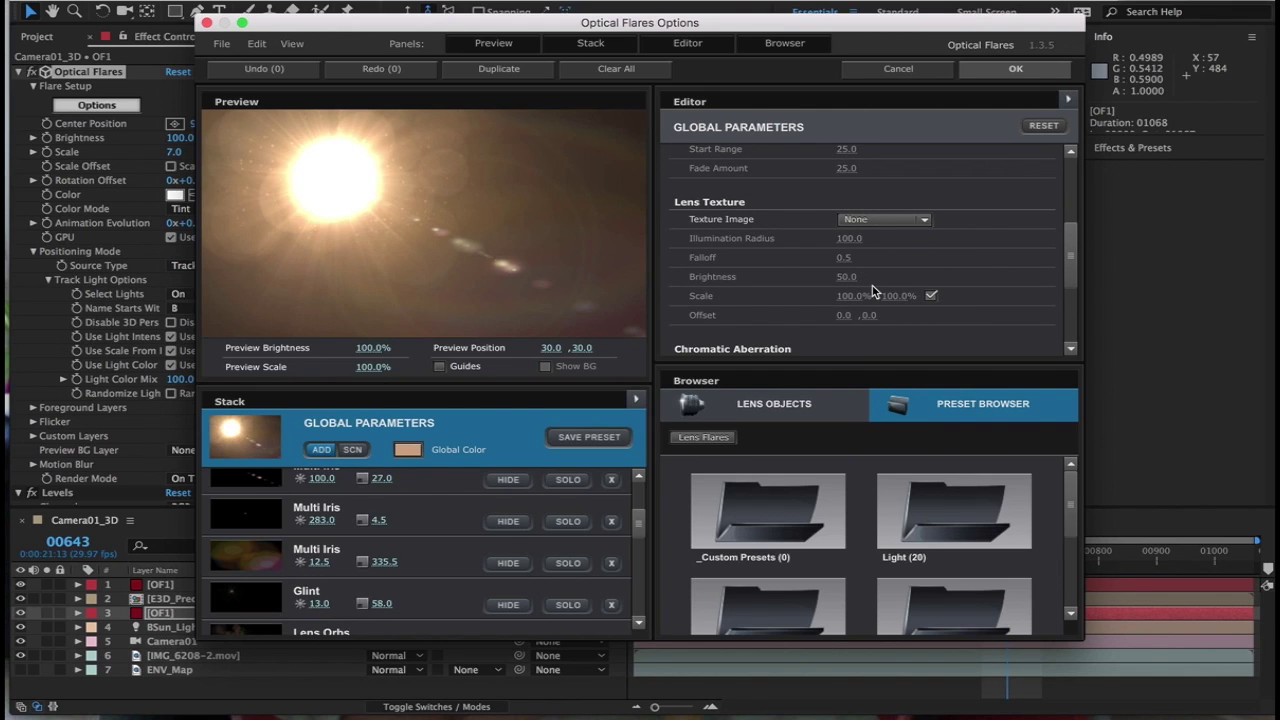
{"action": "left_click", "coordinate": [920, 222]}
{"action": "left_click", "coordinate": [986, 222]}
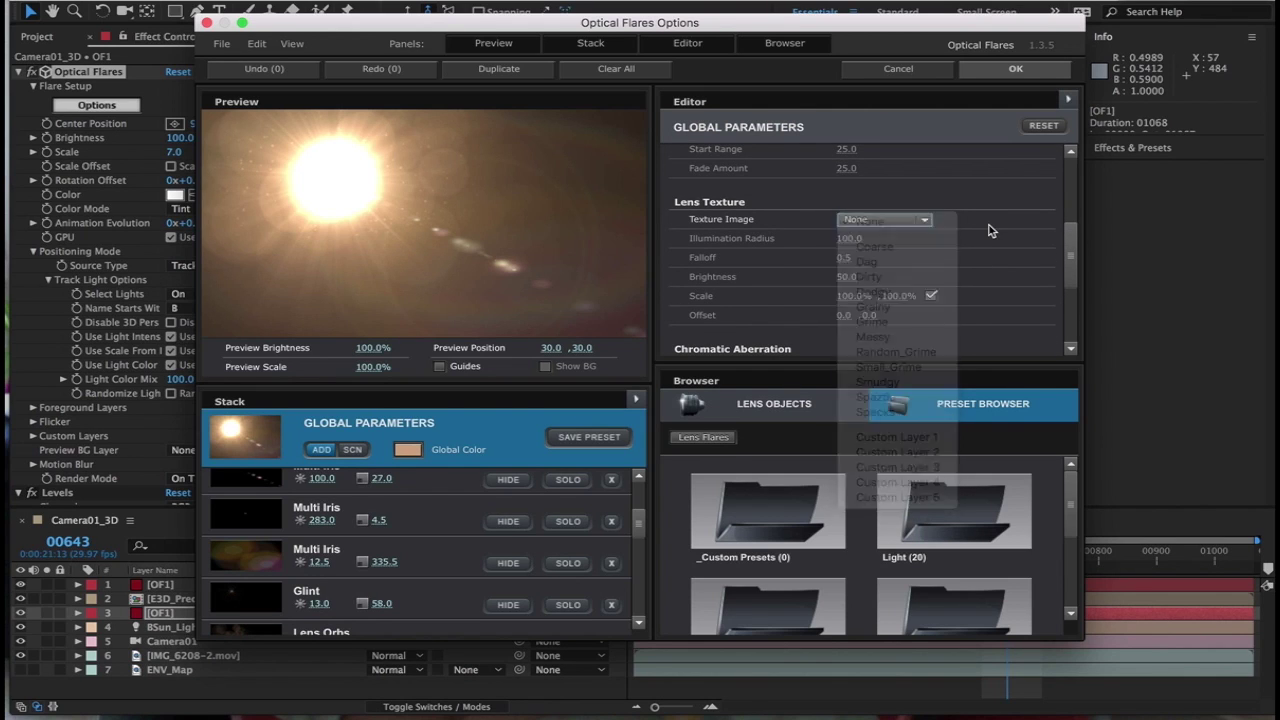
{"action": "scroll", "coordinate": [978, 158], "scroll_direction": "down", "scroll_amount": 3}
{"action": "scroll", "coordinate": [978, 158], "scroll_direction": "up", "scroll_amount": 5}
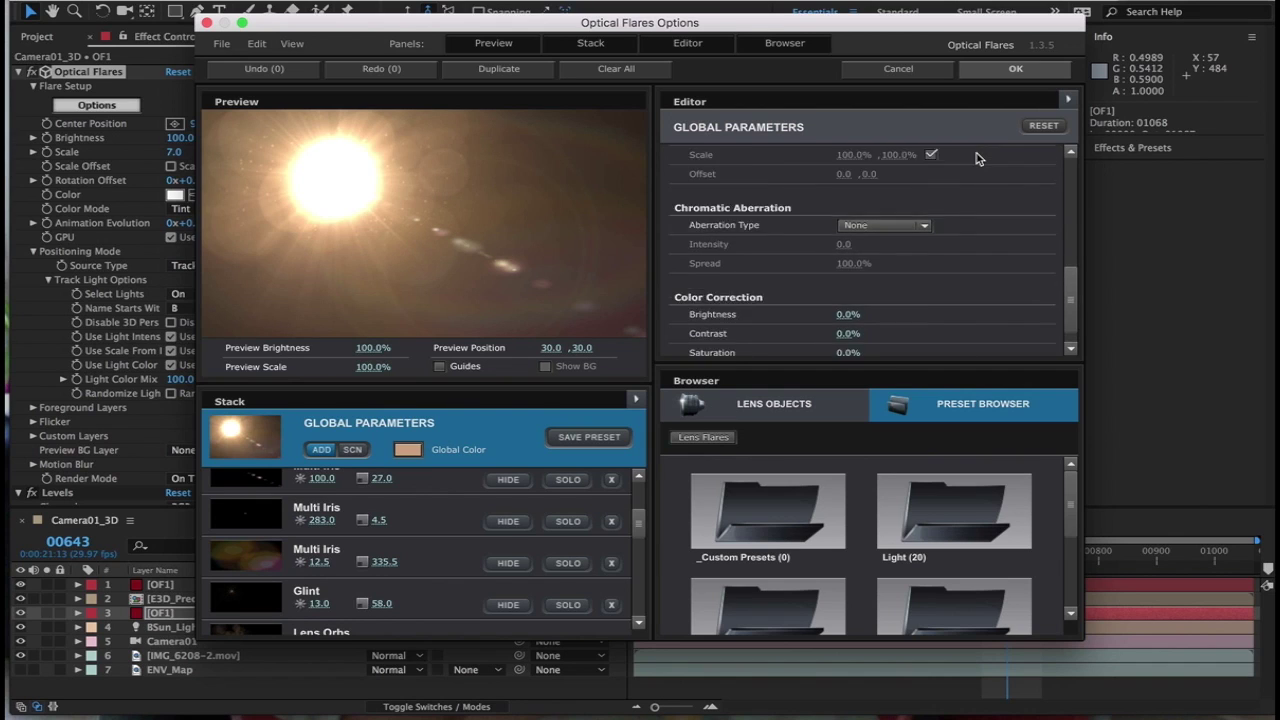
{"action": "scroll", "coordinate": [526, 481], "scroll_direction": "down", "scroll_amount": 1}
{"action": "scroll", "coordinate": [526, 481], "scroll_direction": "up", "scroll_amount": 3}
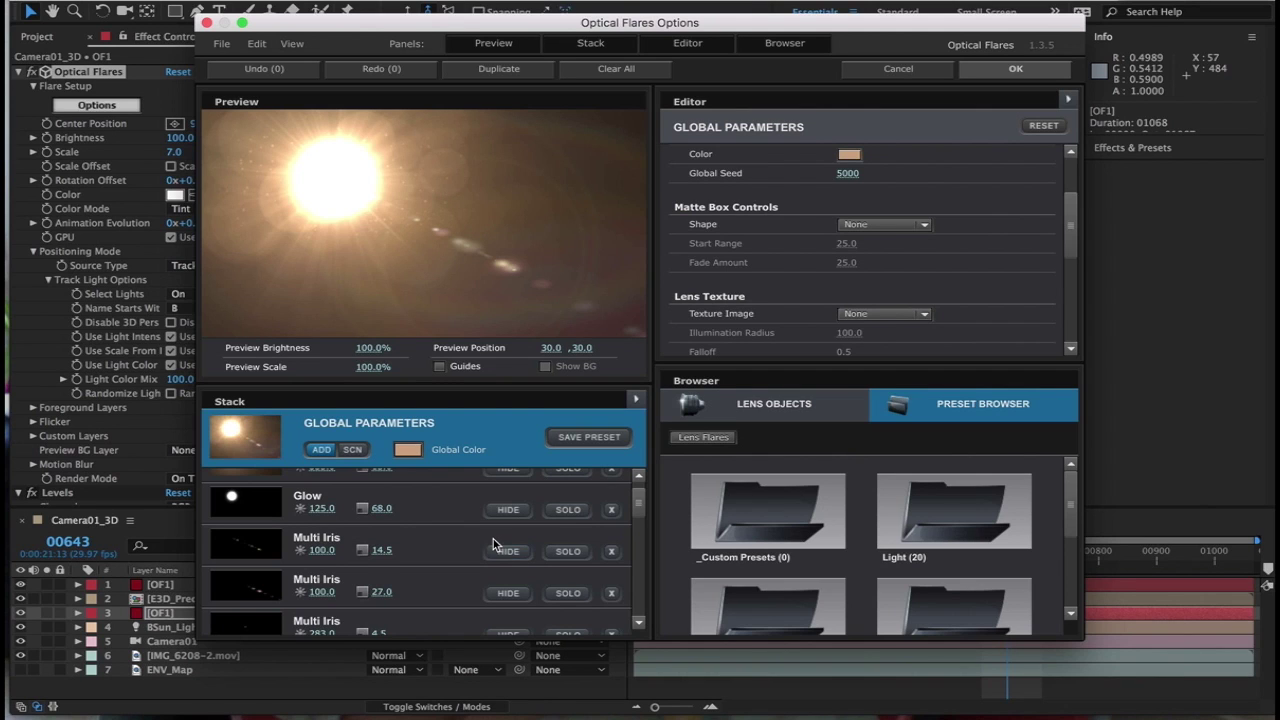
Step: Hide both Lens Orbs elements in the bottom flare's stack
{"action": "scroll", "coordinate": [490, 560], "scroll_direction": "up", "scroll_amount": 1}
{"action": "scroll", "coordinate": [492, 550], "scroll_direction": "down", "scroll_amount": 4}
{"action": "scroll", "coordinate": [493, 542], "scroll_direction": "down", "scroll_amount": 6}
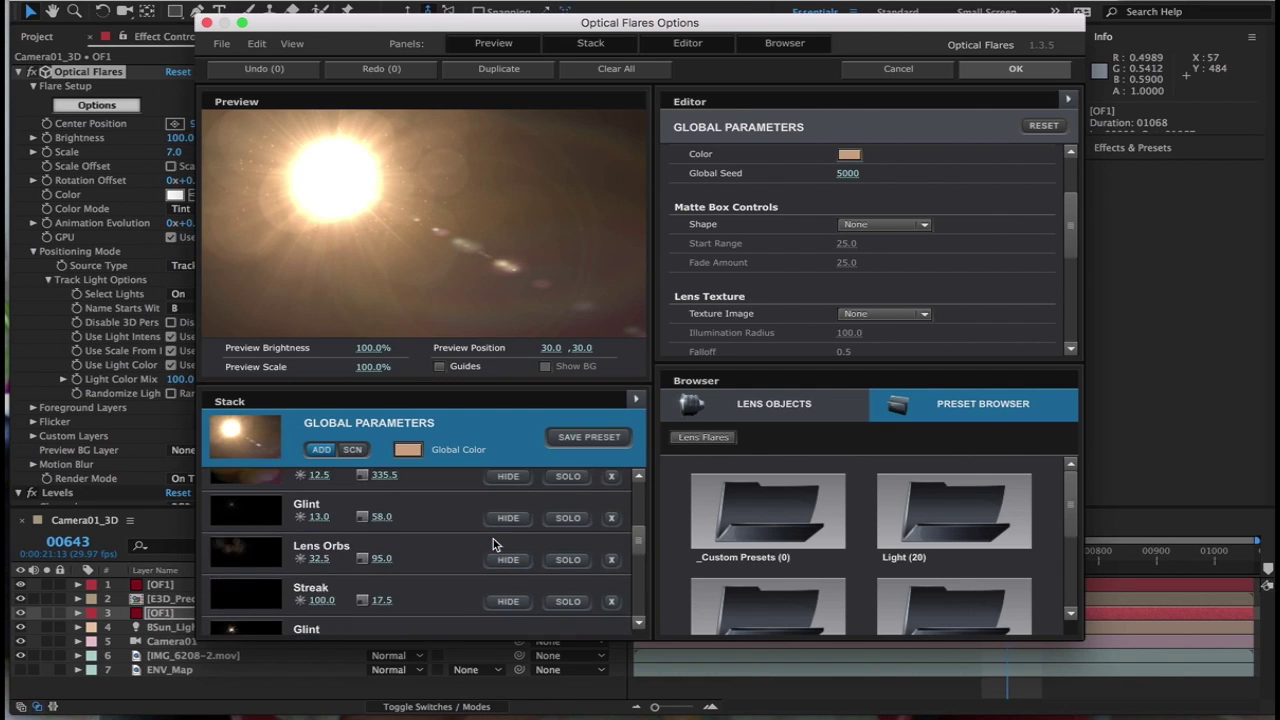
{"action": "scroll", "coordinate": [493, 539], "scroll_direction": "down", "scroll_amount": 4}
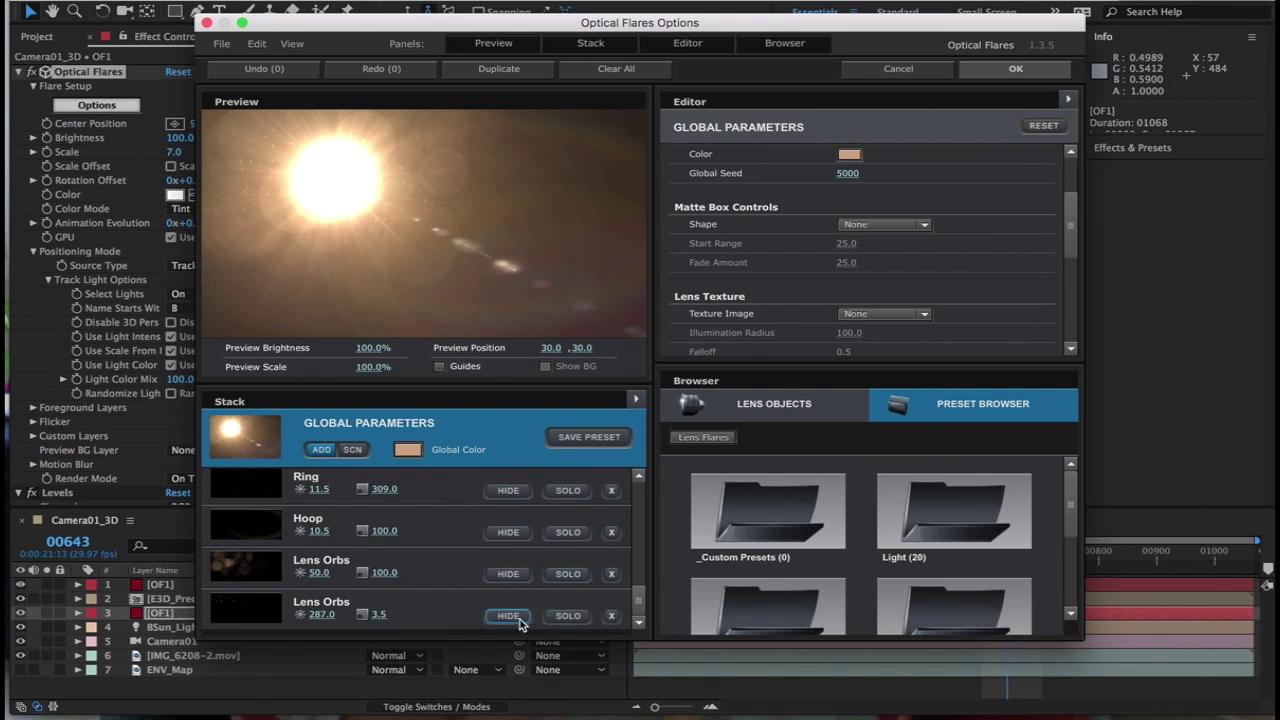
{"action": "left_click", "coordinate": [507, 615]}
{"action": "left_click", "coordinate": [508, 574]}
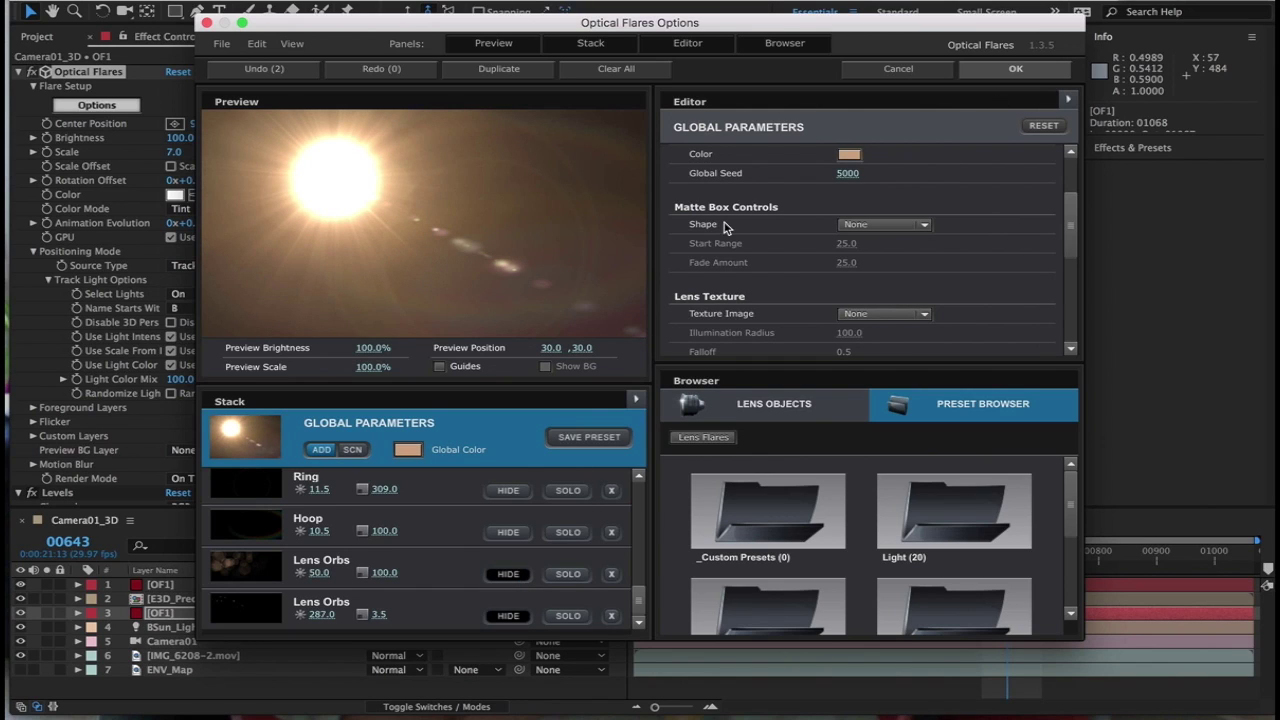
Step: Hide the Multi Iris elements sized 335.5, 14.5, 27.0 and 4.5, then apply with OK
{"action": "scroll", "coordinate": [462, 520], "scroll_direction": "up", "scroll_amount": 5}
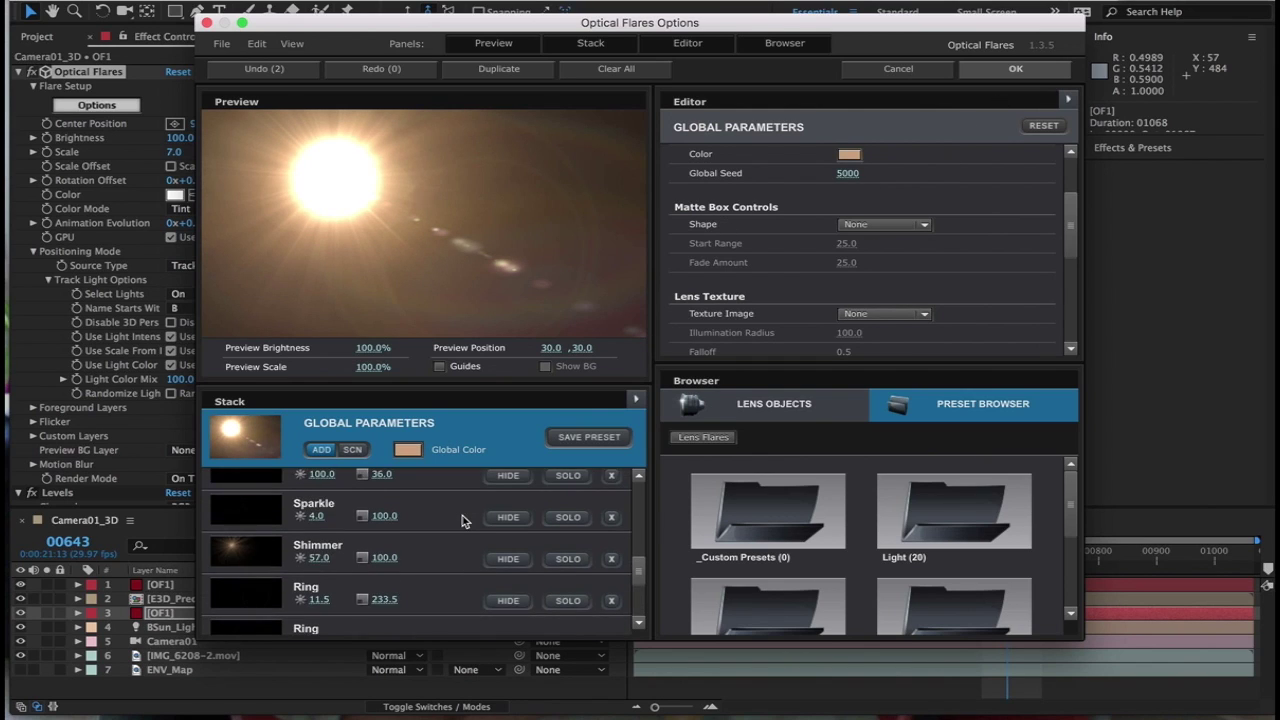
{"action": "scroll", "coordinate": [462, 520], "scroll_direction": "up", "scroll_amount": 2}
{"action": "scroll", "coordinate": [462, 520], "scroll_direction": "up", "scroll_amount": 3}
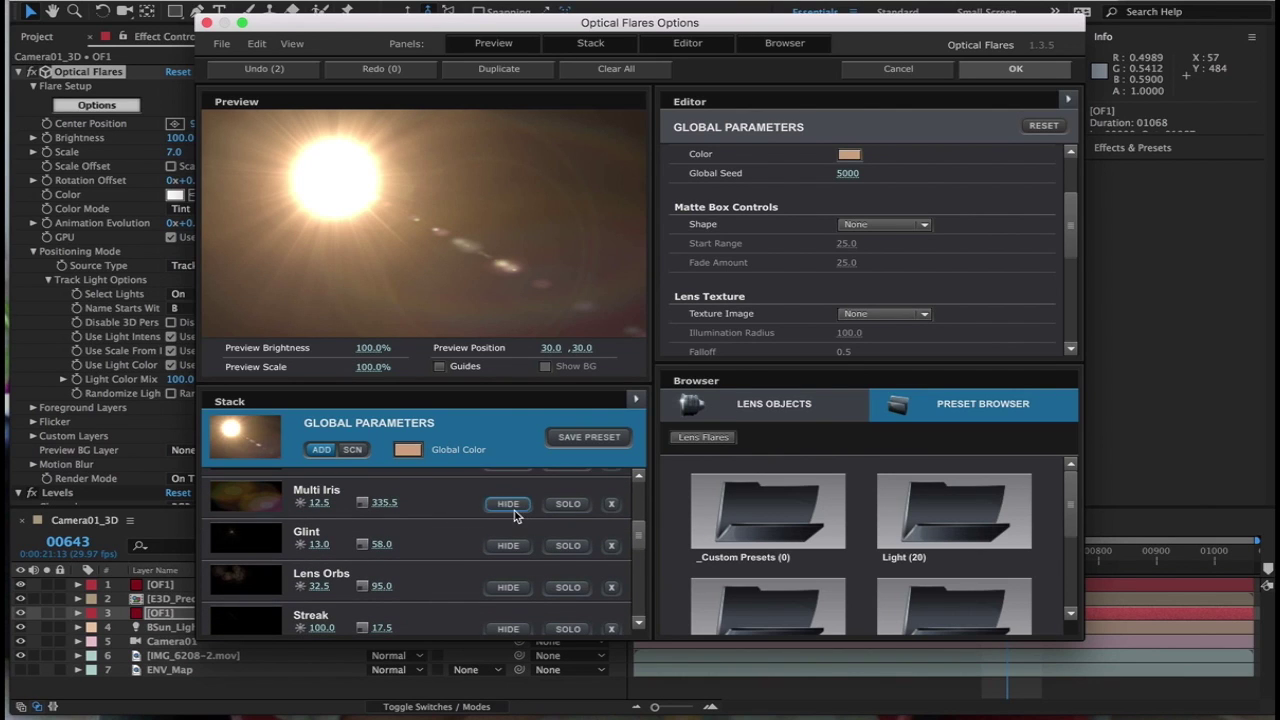
{"action": "left_click", "coordinate": [508, 503]}
{"action": "scroll", "coordinate": [434, 525], "scroll_direction": "up", "scroll_amount": 2}
{"action": "scroll", "coordinate": [421, 538], "scroll_direction": "up", "scroll_amount": 1}
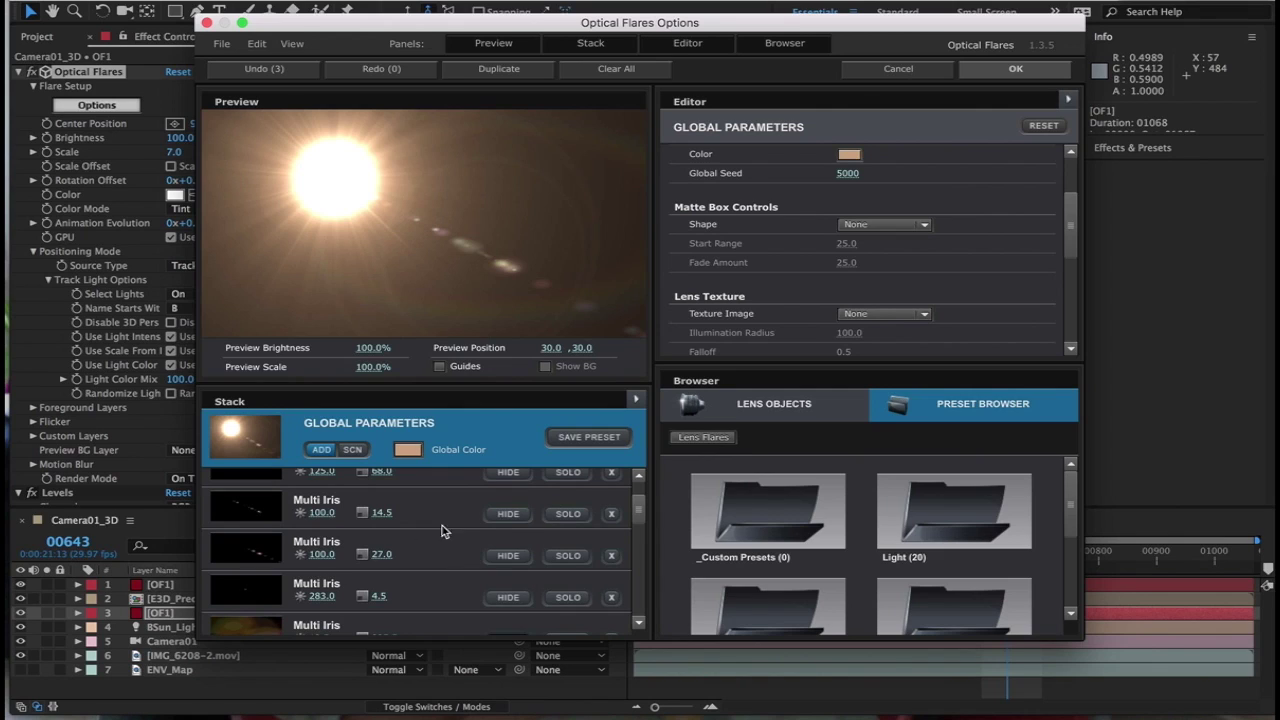
{"action": "left_click", "coordinate": [506, 515]}
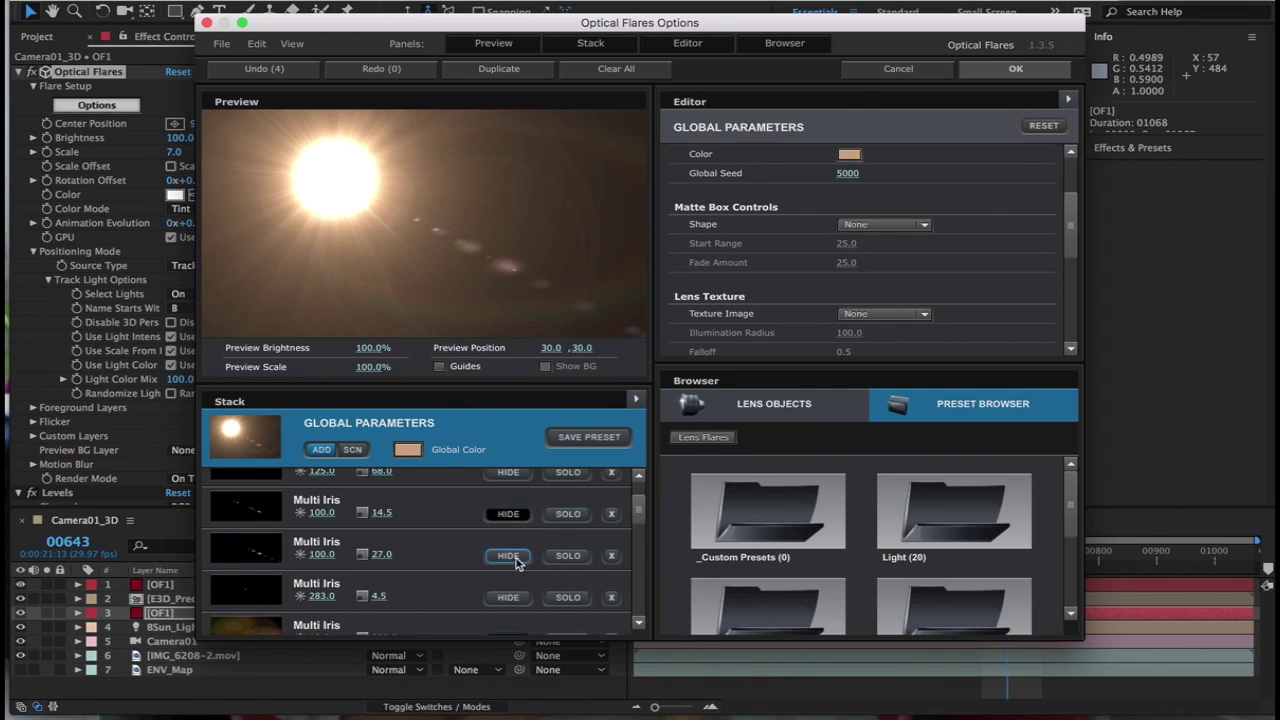
{"action": "left_click", "coordinate": [508, 556]}
{"action": "scroll", "coordinate": [449, 570], "scroll_direction": "up", "scroll_amount": 2}
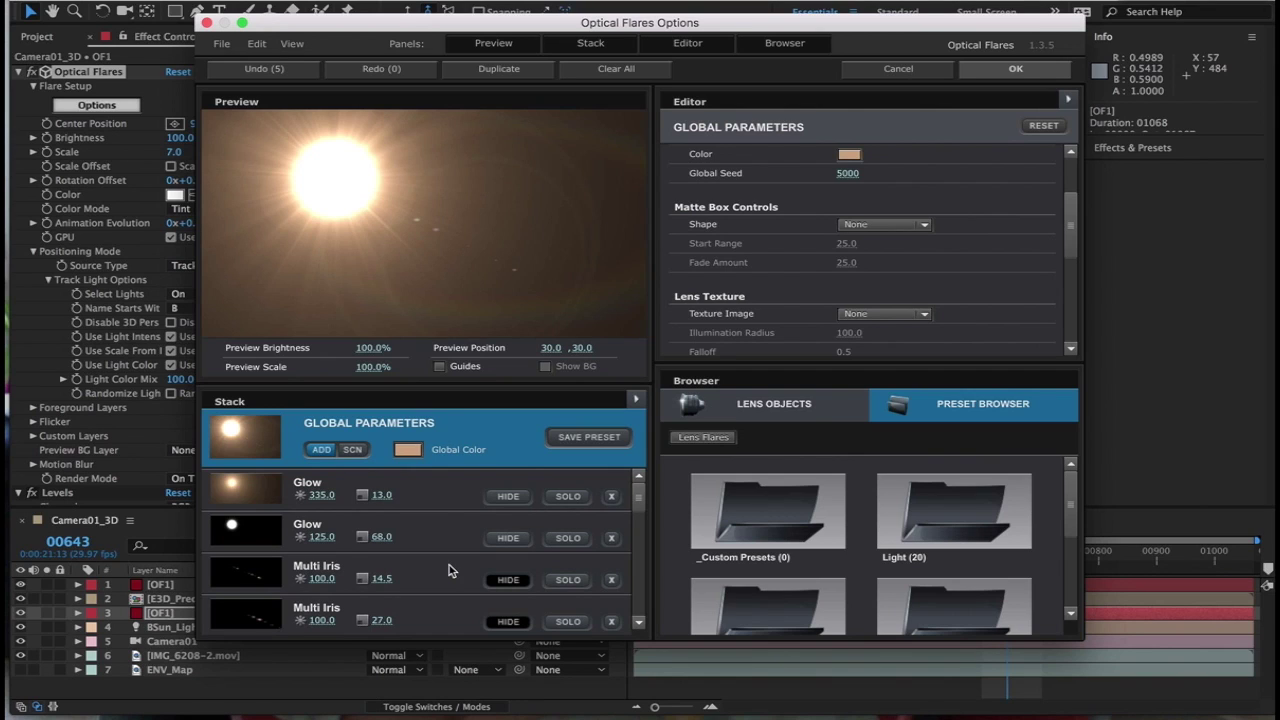
{"action": "scroll", "coordinate": [448, 570], "scroll_direction": "down", "scroll_amount": 6}
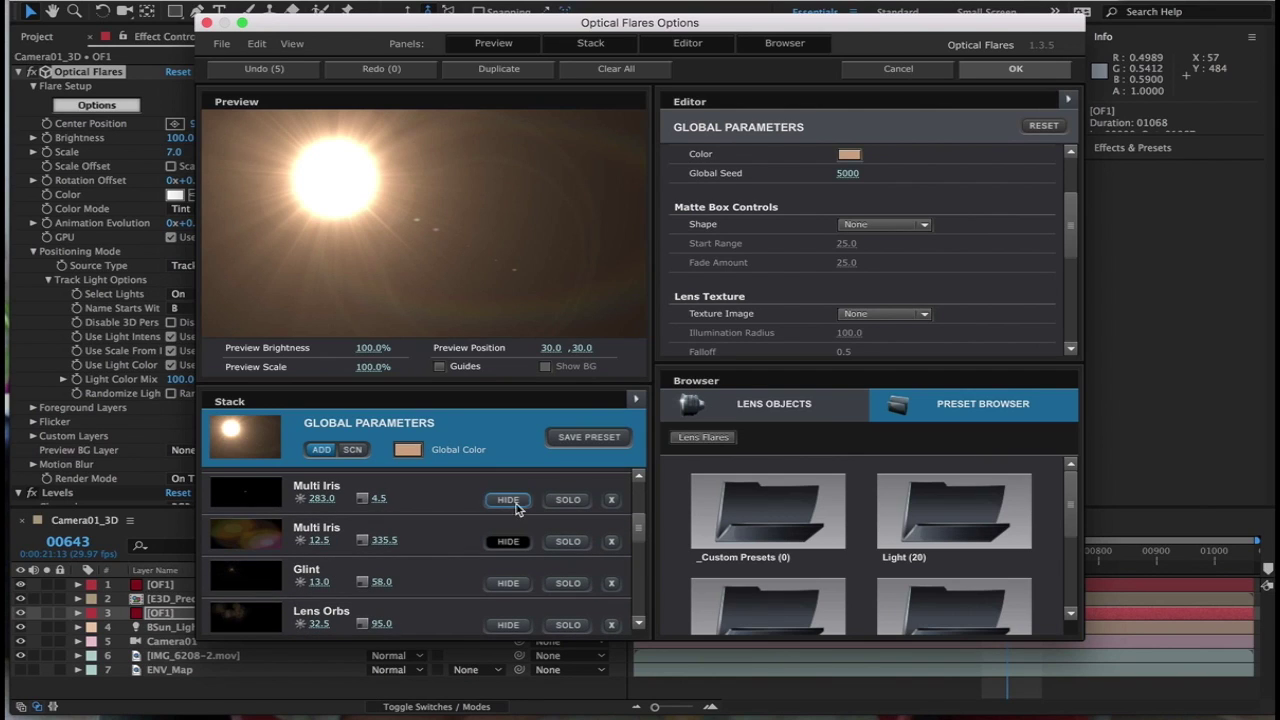
{"action": "left_click", "coordinate": [517, 508]}
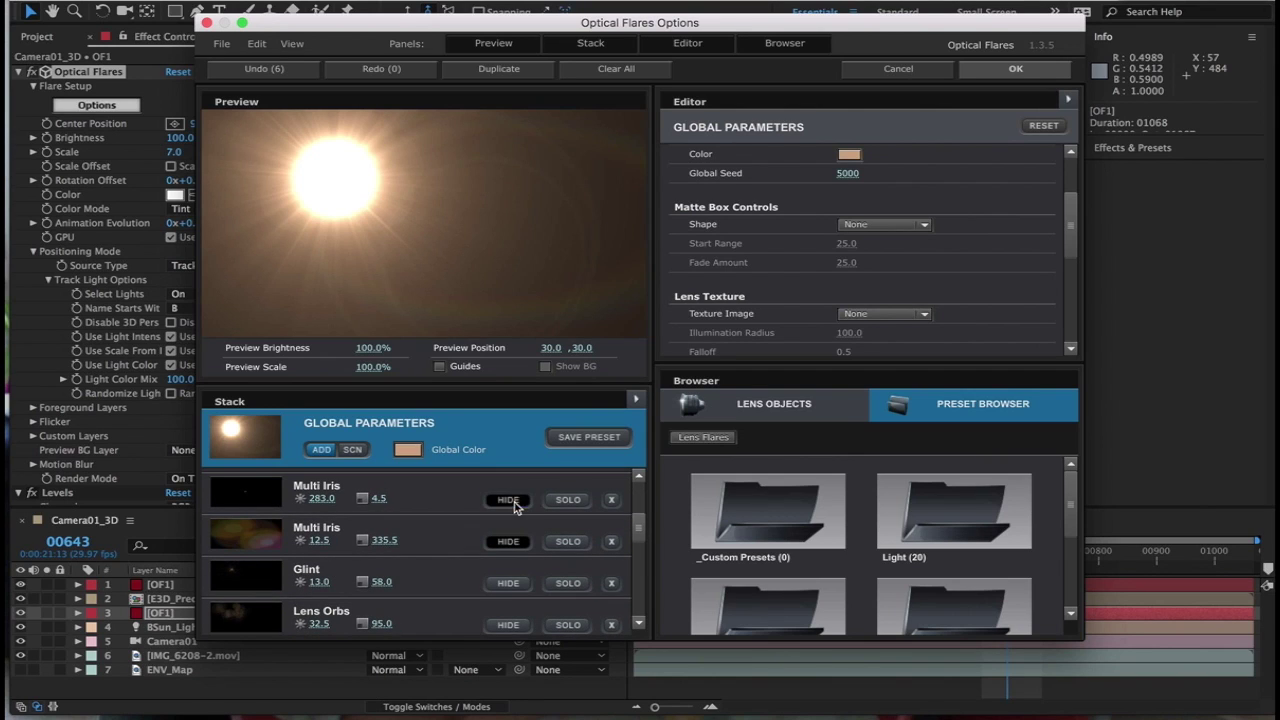
{"action": "left_click", "coordinate": [1016, 70]}
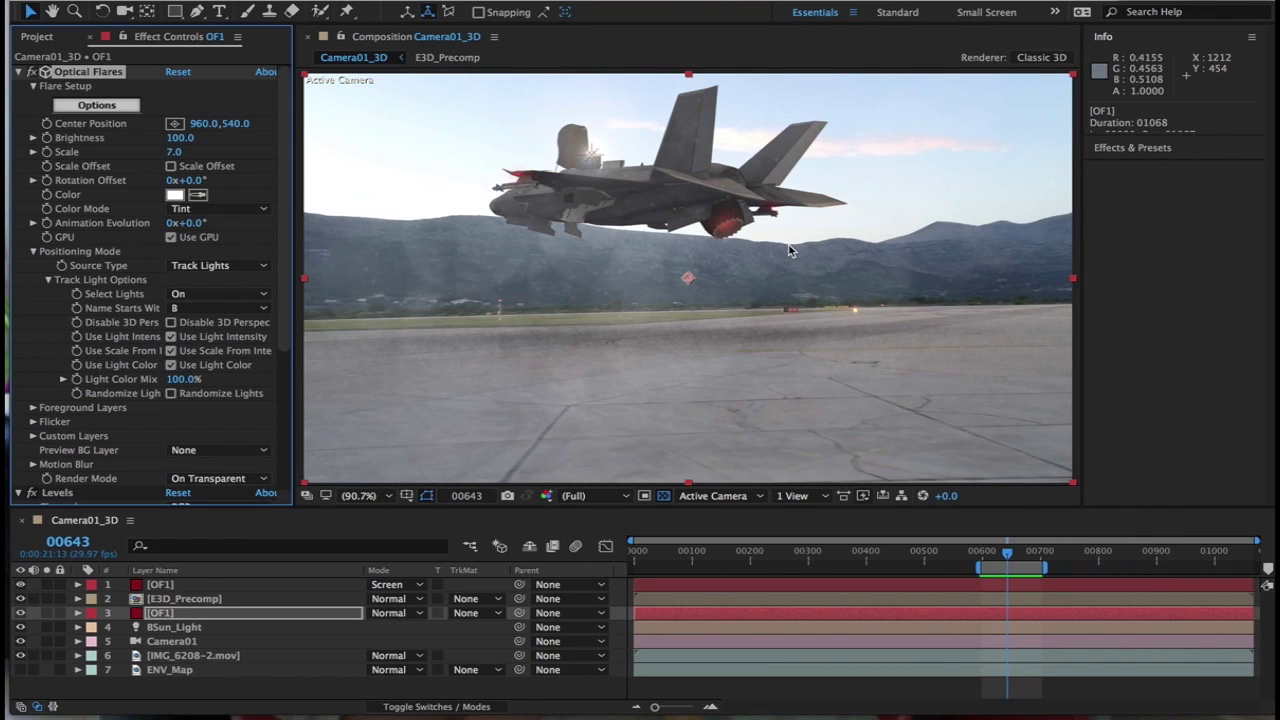
Step: Preview the jet shot starting from frame 00599, then stop playback
{"action": "left_click", "coordinate": [983, 558]}
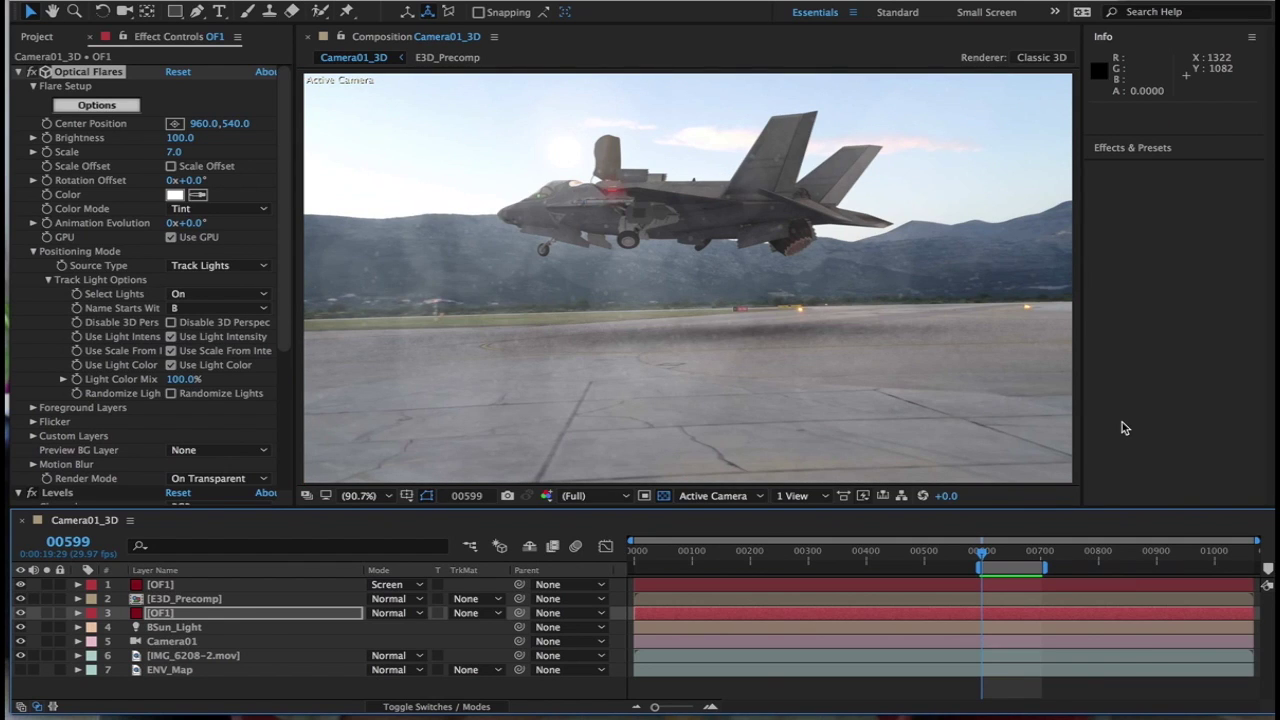
{"action": "key", "text": "space"}
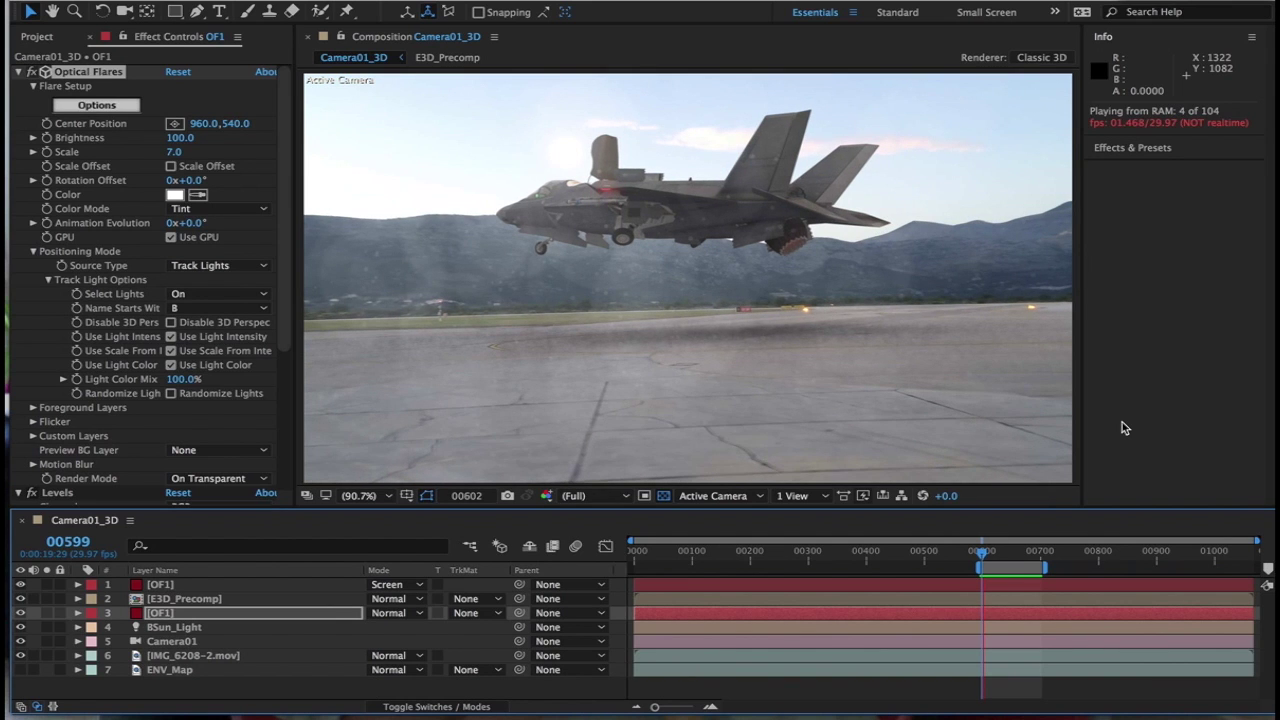
{"action": "key", "text": "space"}
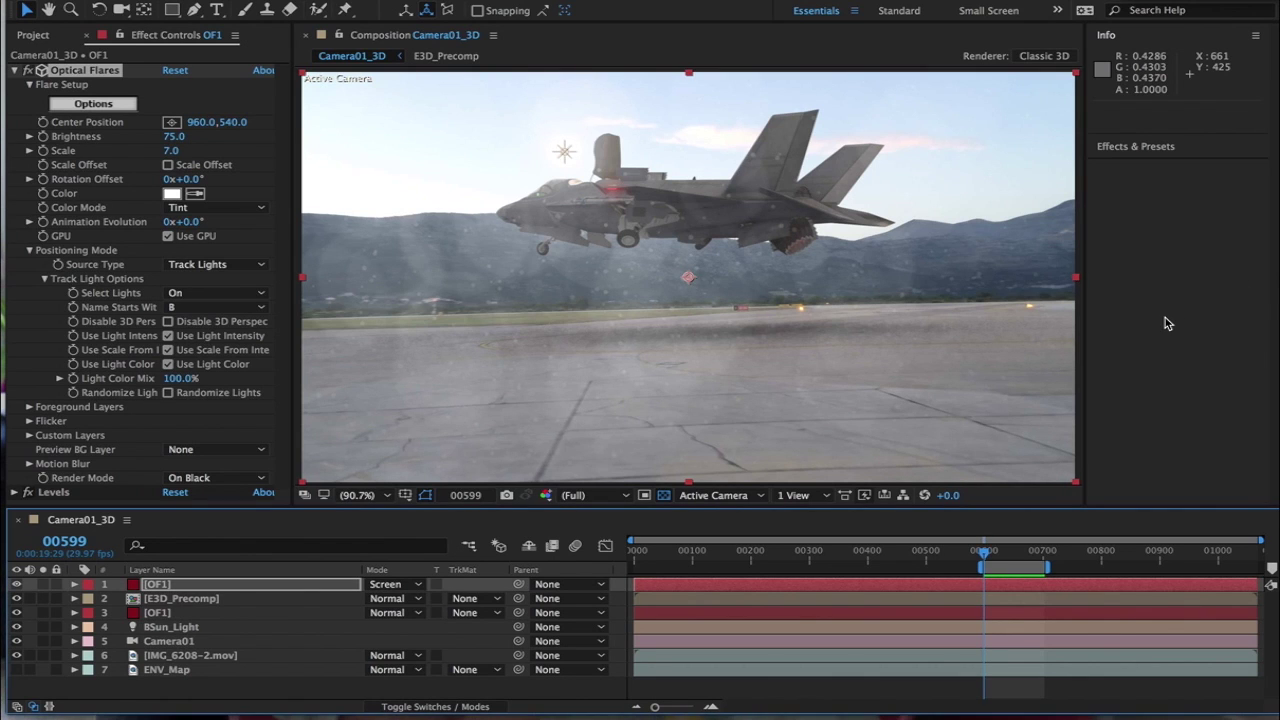
Step: RAM preview the whole shot, then move the time indicator to about frame 00646
{"action": "key", "text": "space"}
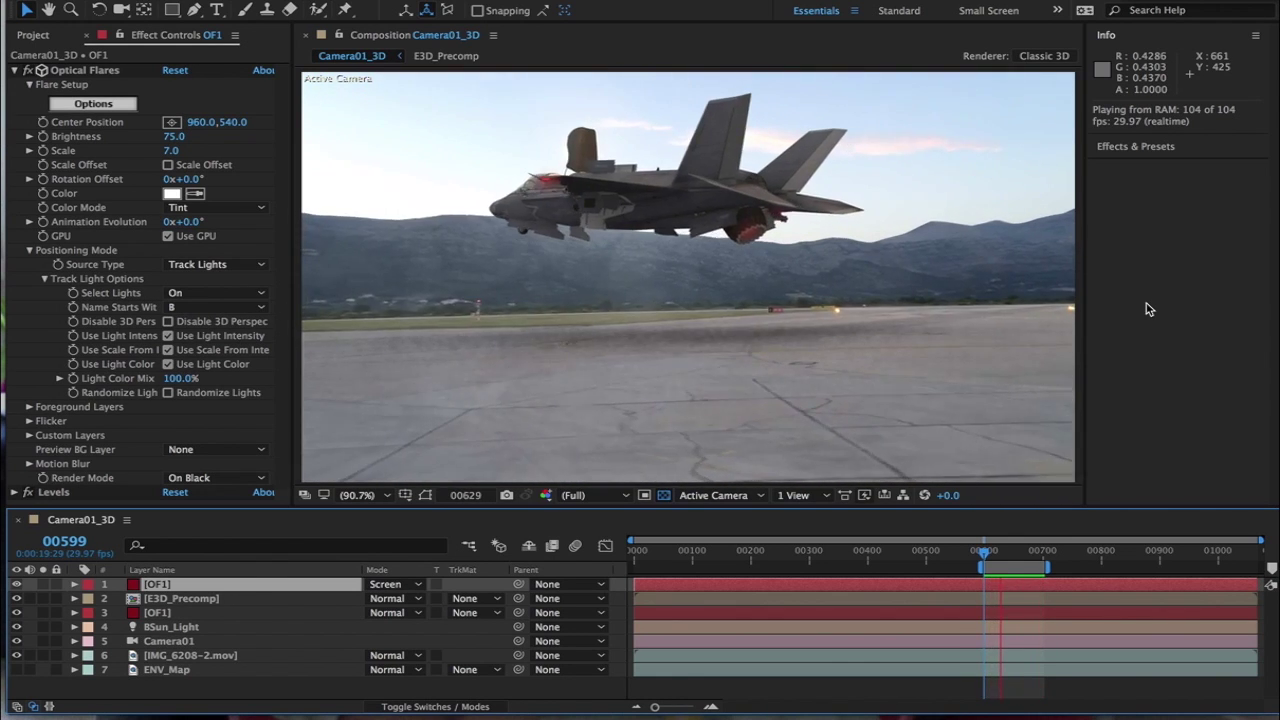
{"action": "key", "text": "space"}
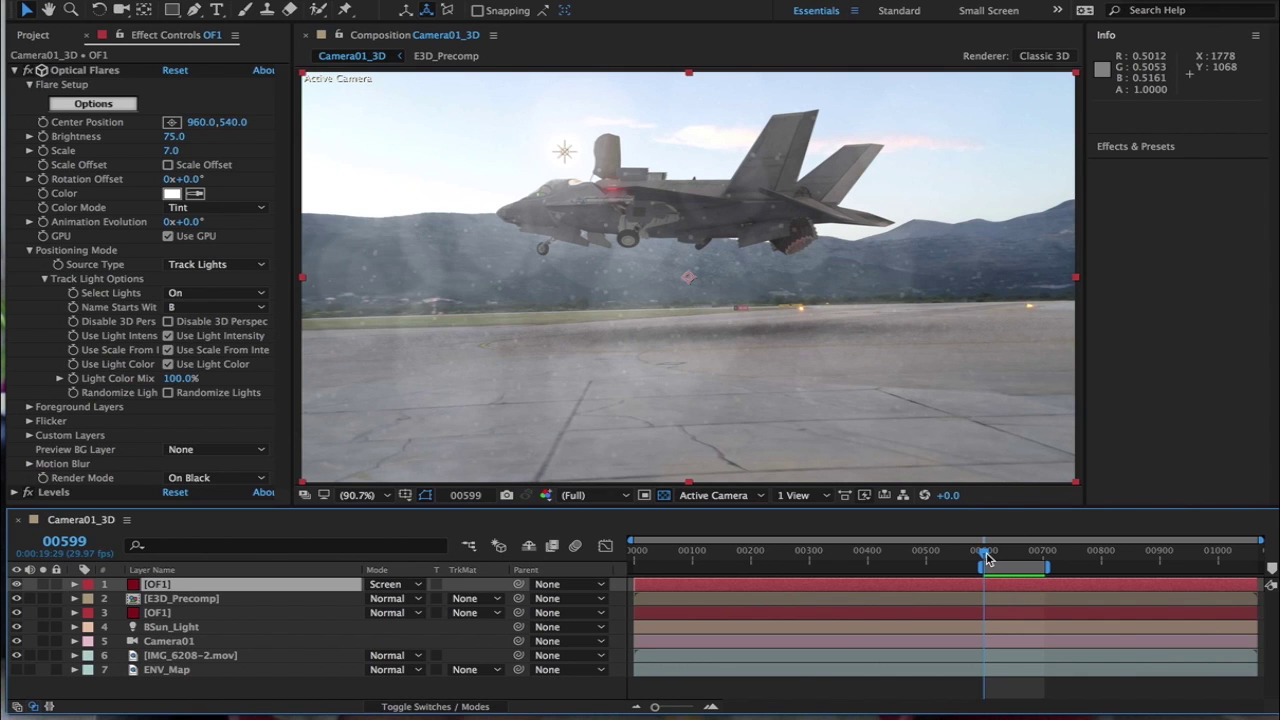
{"action": "left_click_drag", "start_coordinate": [995, 557], "coordinate": [1016, 558]}
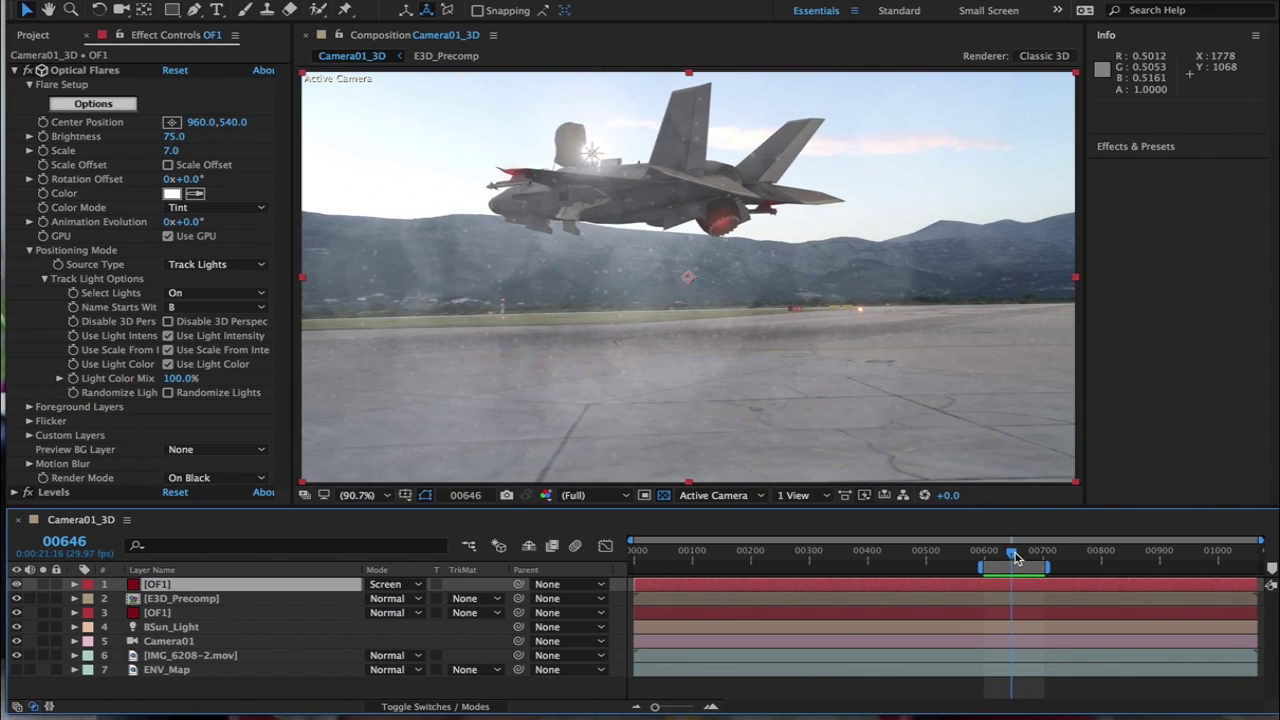
Step: Set the top flare's Lens Texture image to Dag, trying Dodgy first, and apply with OK
{"action": "left_click", "coordinate": [98, 105]}
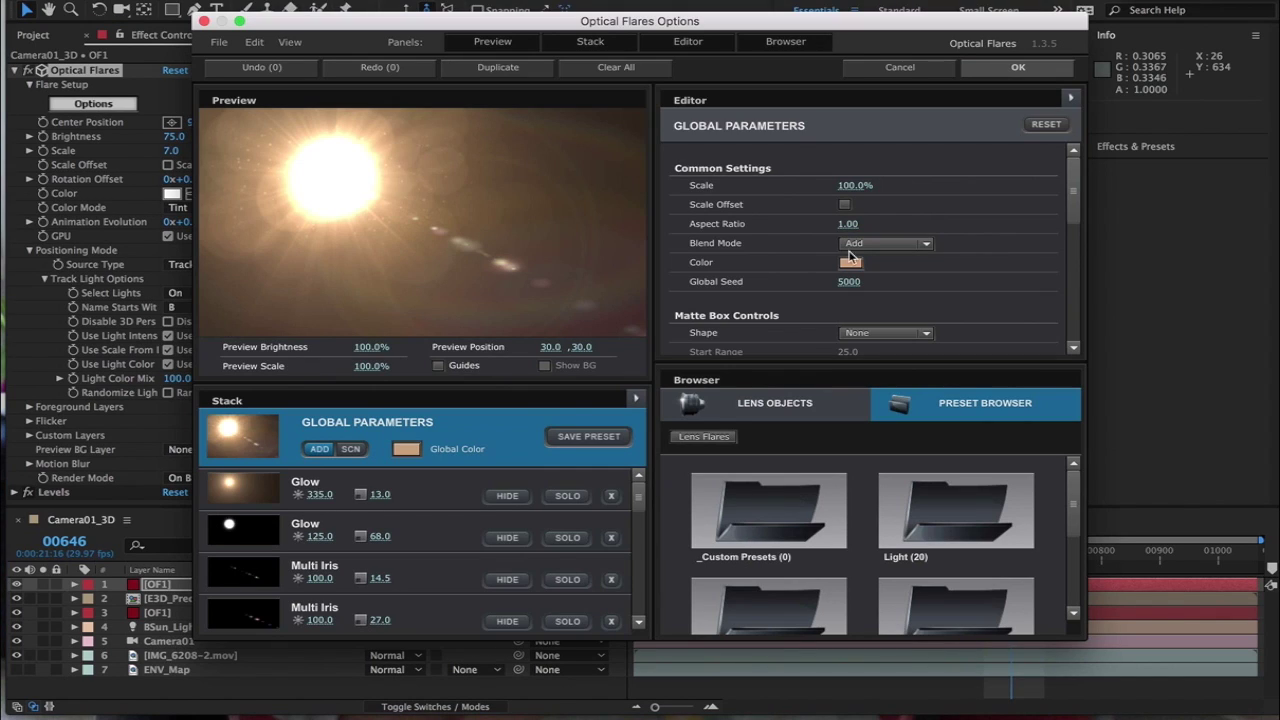
{"action": "scroll", "coordinate": [954, 256], "scroll_direction": "down", "scroll_amount": 5}
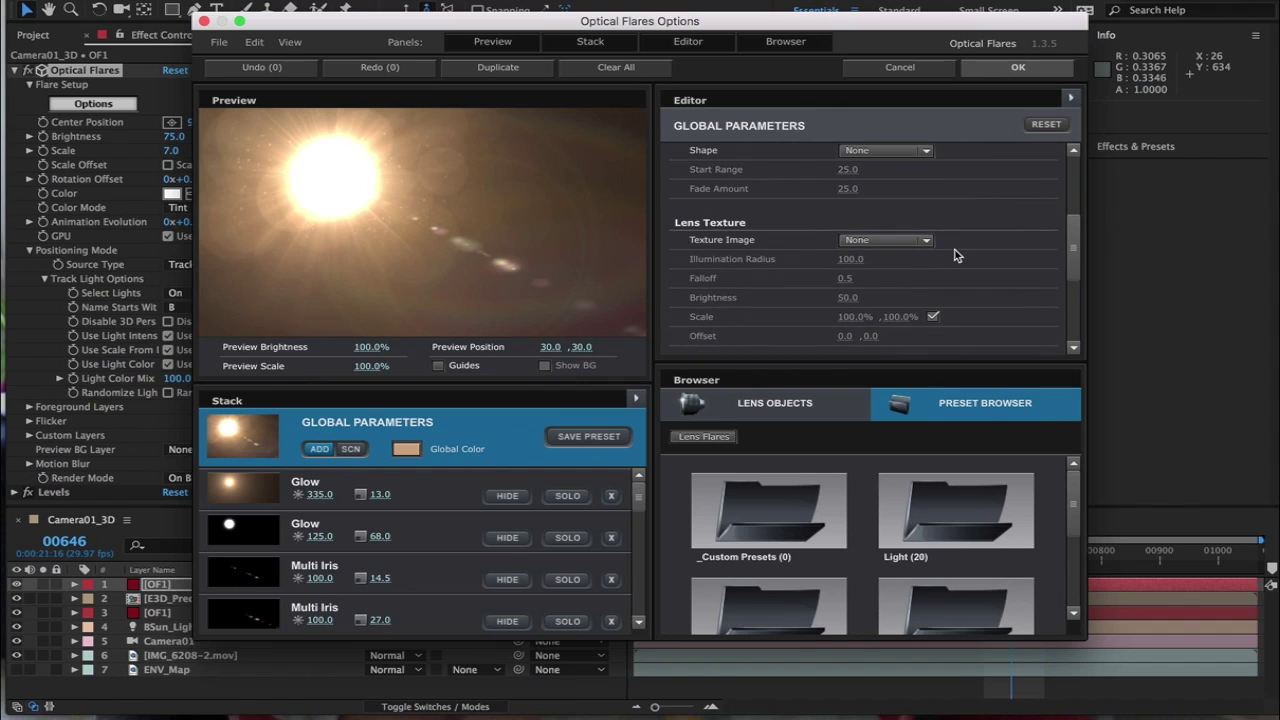
{"action": "left_click", "coordinate": [882, 242]}
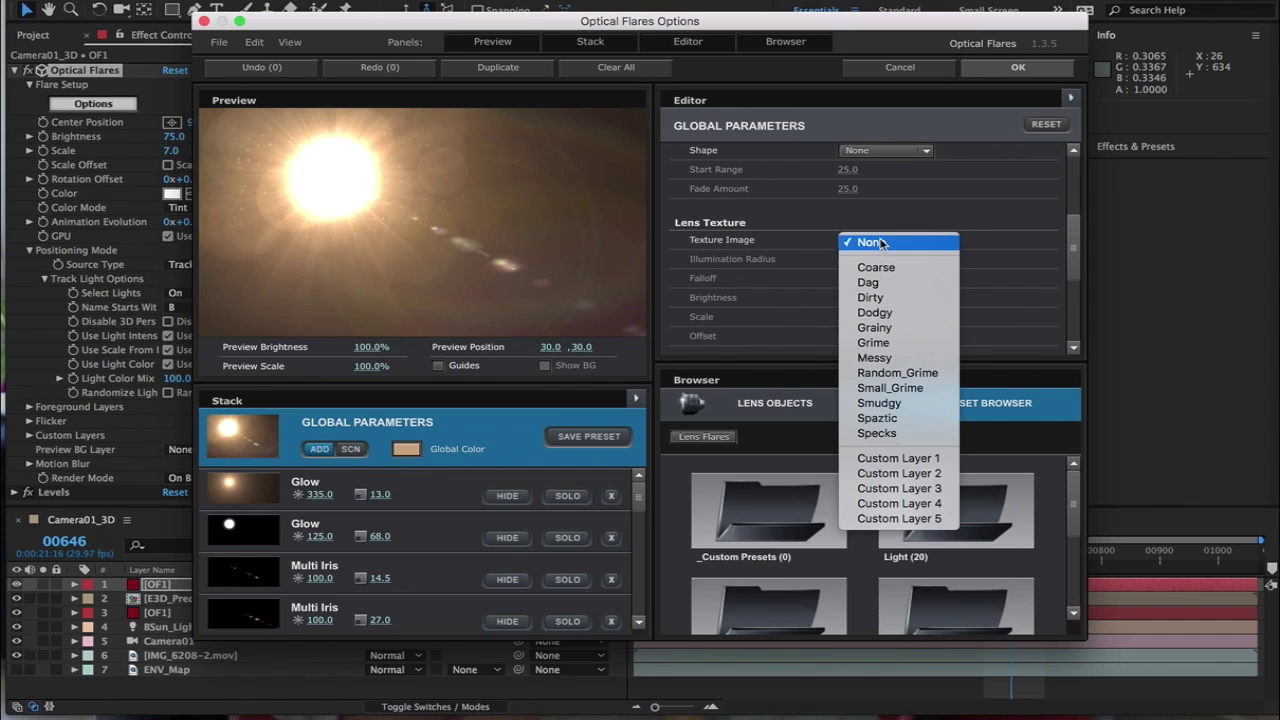
{"action": "left_click", "coordinate": [896, 311]}
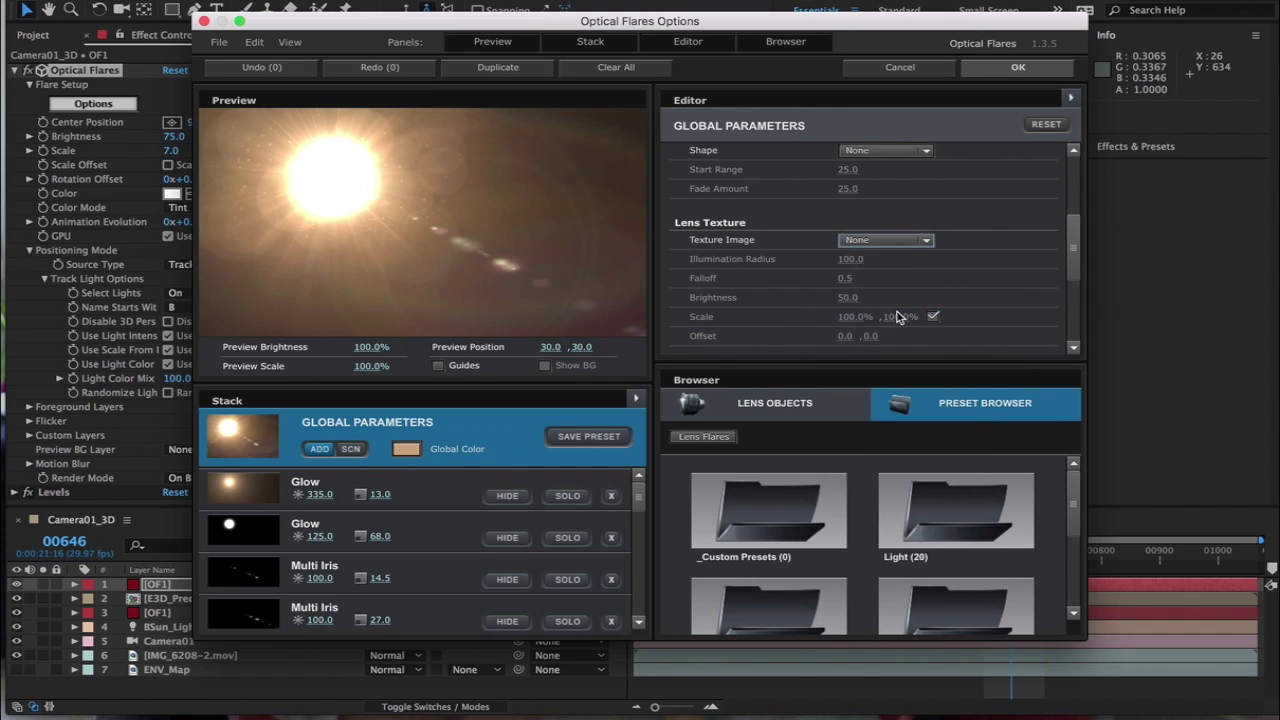
{"action": "left_click", "coordinate": [885, 241]}
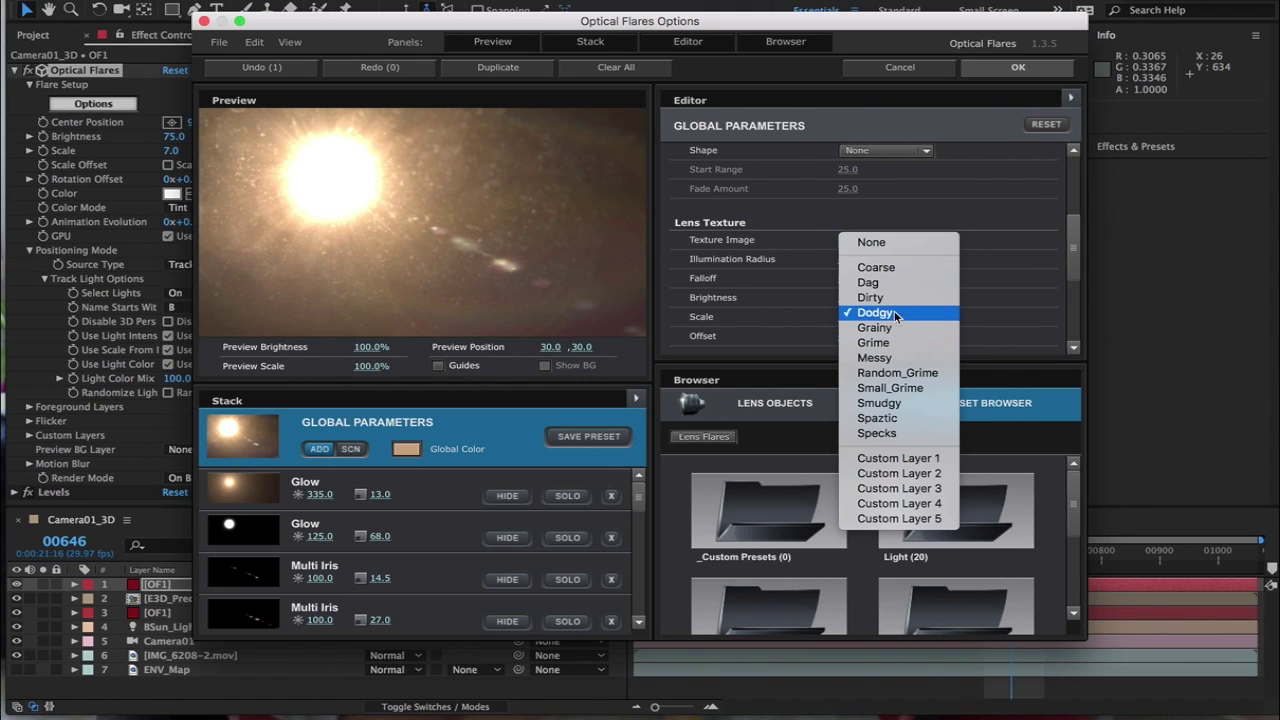
{"action": "left_click", "coordinate": [891, 285]}
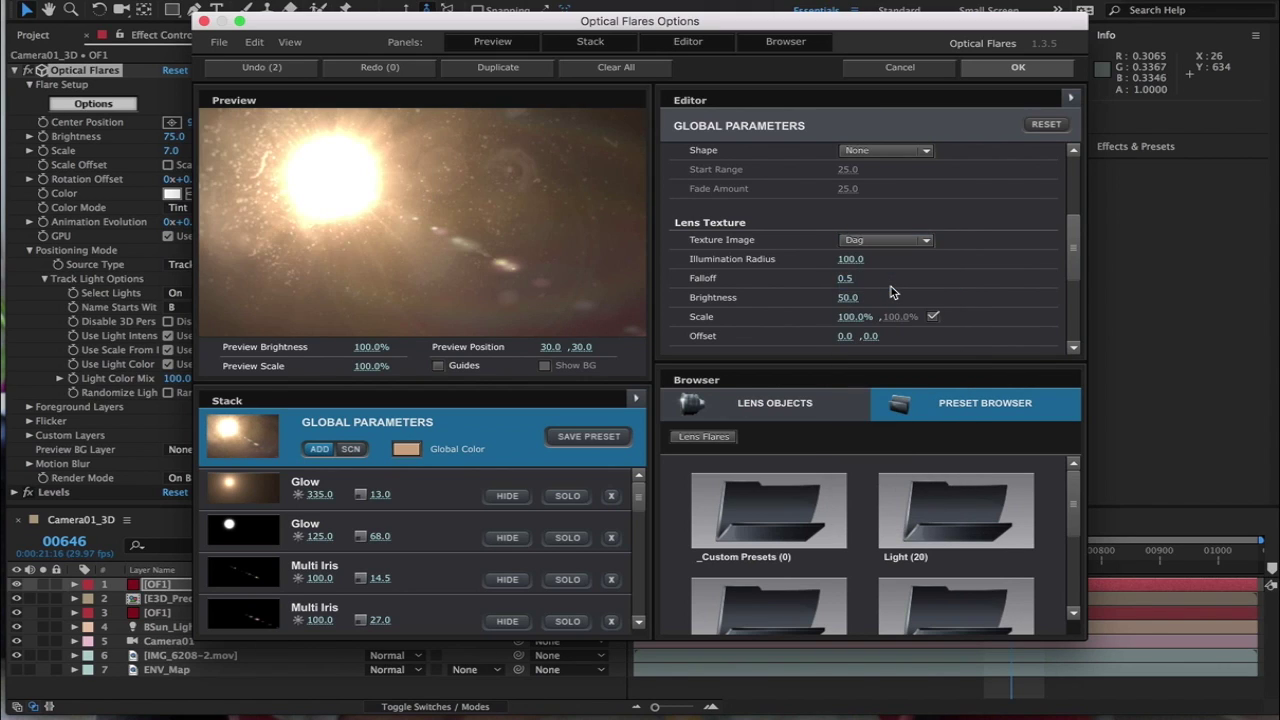
{"action": "left_click", "coordinate": [1018, 68]}
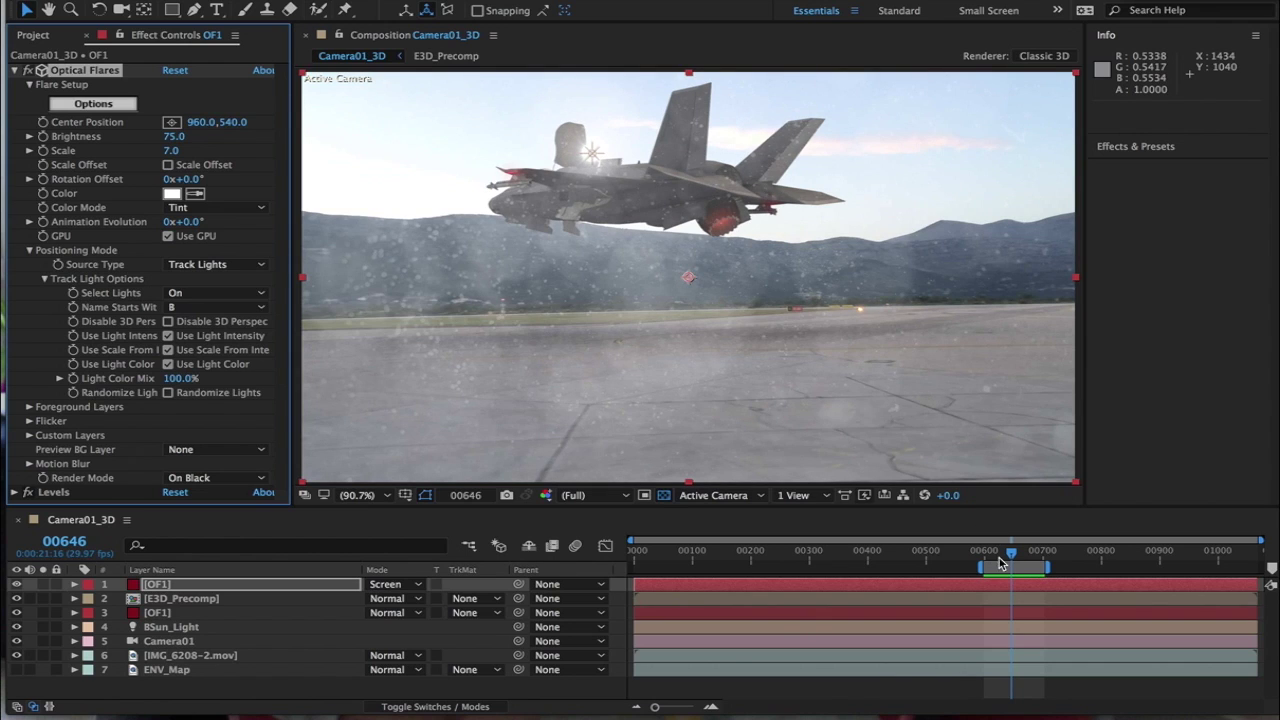
Step: Scrub through frames 00653–00665 to check the dirty lens, then play from frame 00599
{"action": "left_click_drag", "start_coordinate": [1012, 558], "coordinate": [1017, 558]}
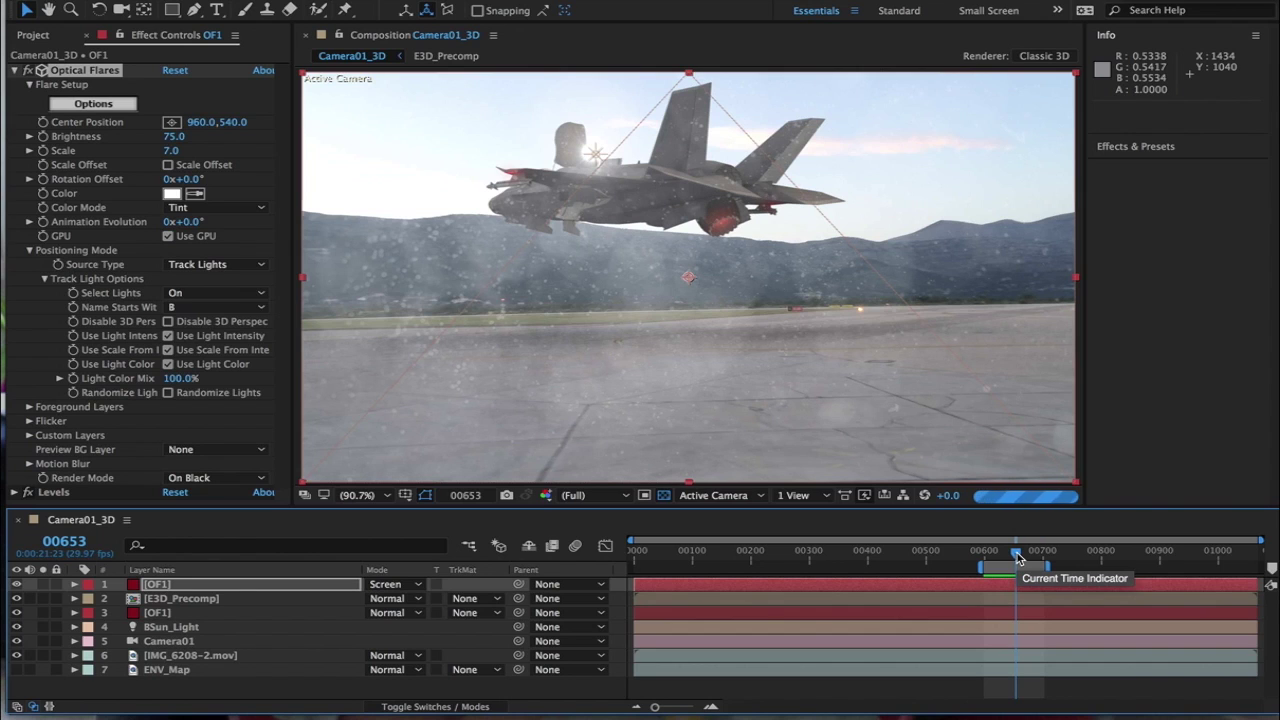
{"action": "left_click_drag", "start_coordinate": [1017, 558], "coordinate": [1035, 558]}
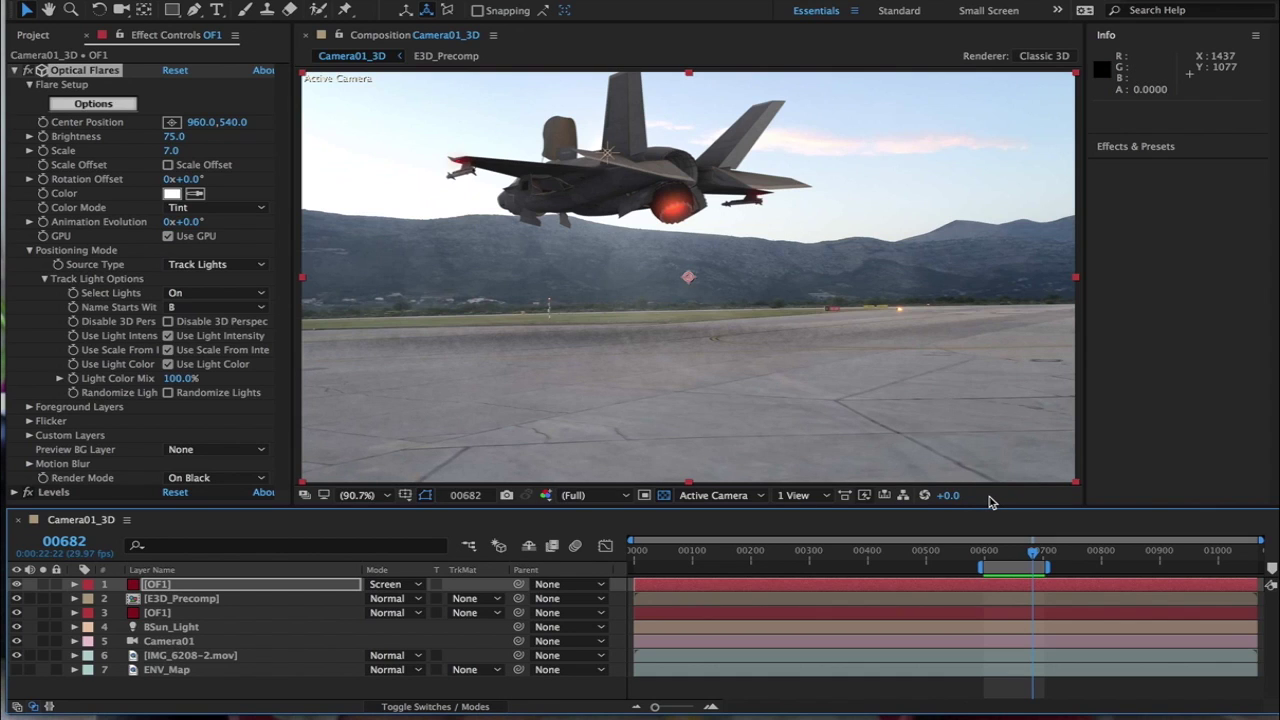
{"action": "left_click", "coordinate": [984, 553]}
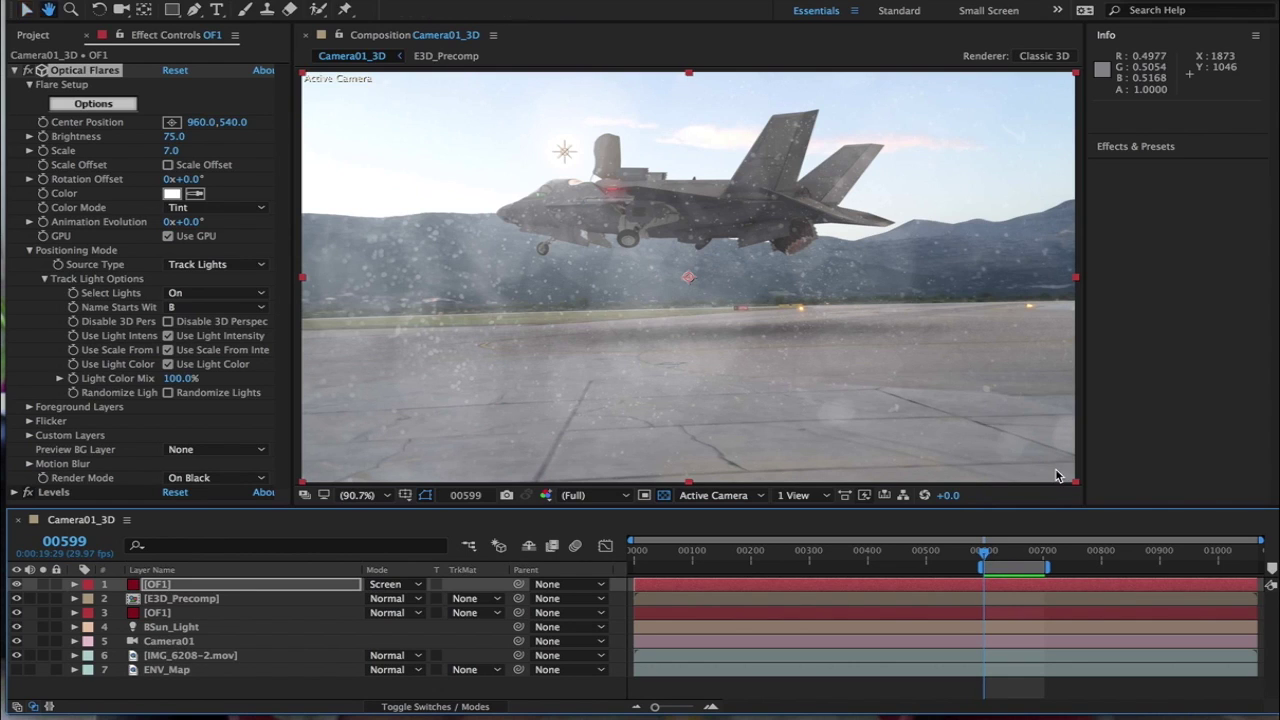
{"action": "key", "text": "space"}
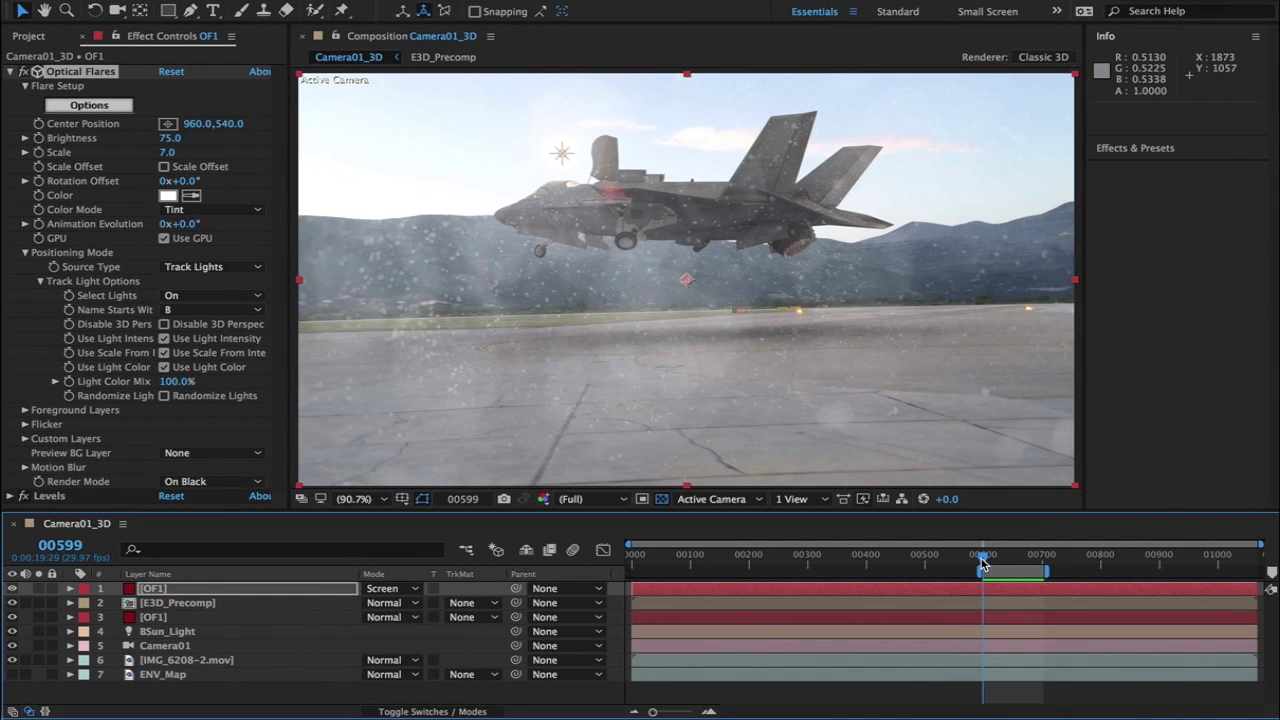
Step: RAM-preview the flare shot, stop at 00634, then settle on frame 00647 with the sun past the jet's tail
{"action": "key", "text": "space"}
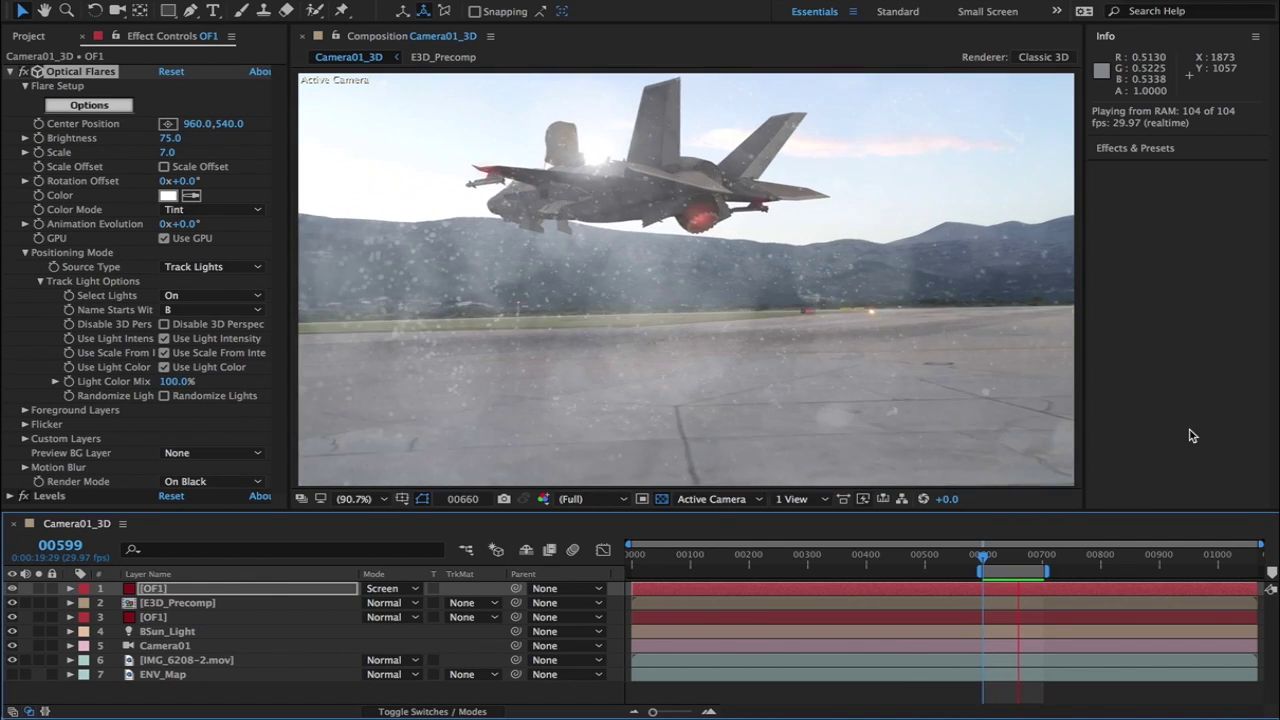
{"action": "left_click", "coordinate": [1004, 556]}
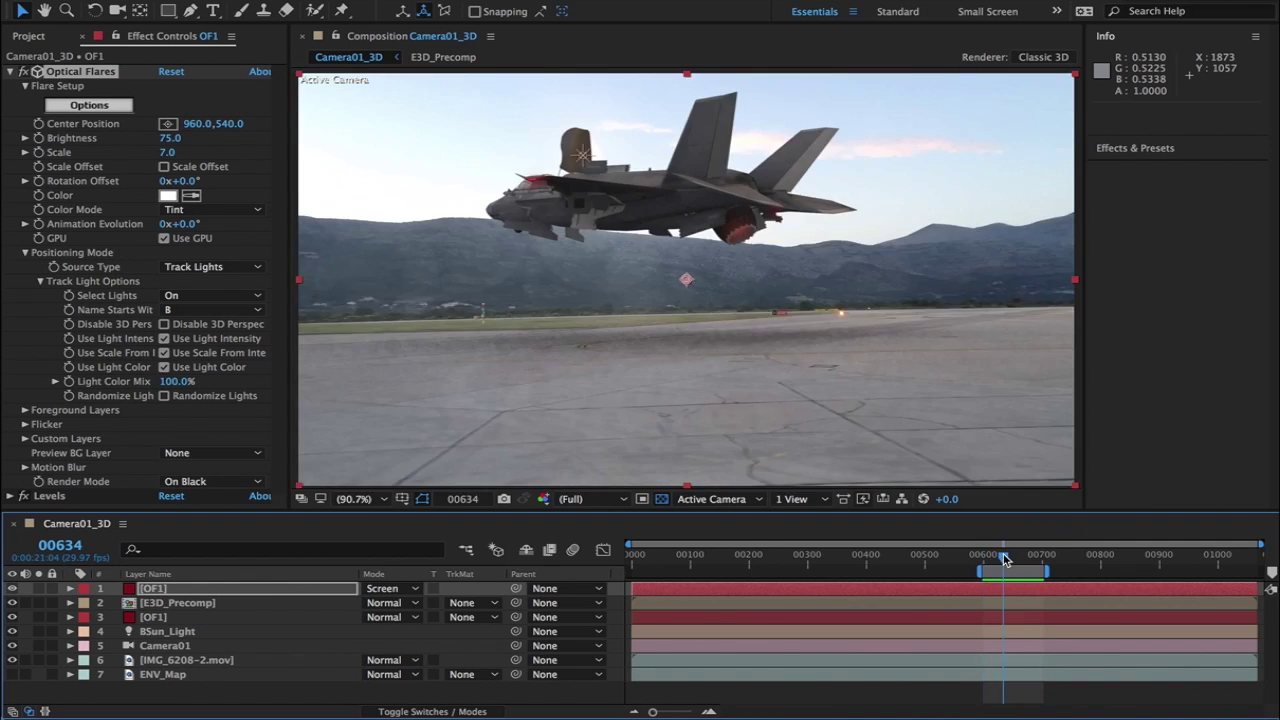
{"action": "left_click_drag", "start_coordinate": [1004, 556], "coordinate": [1011, 559]}
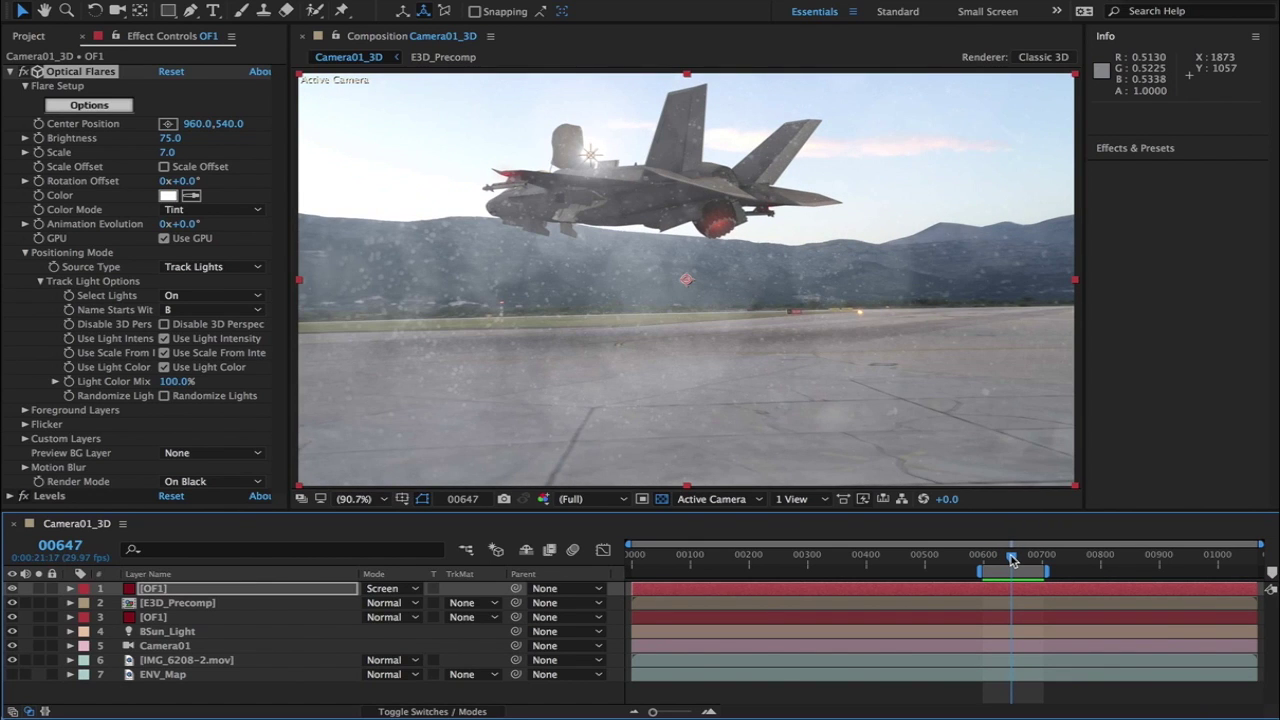